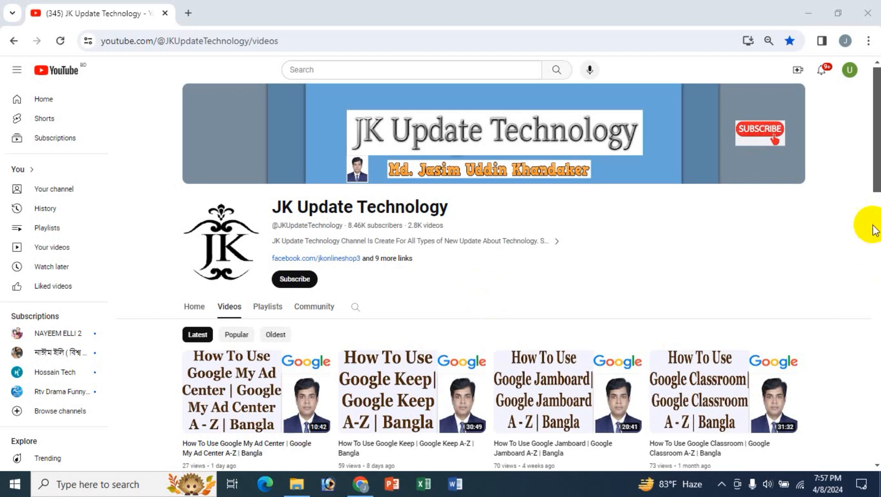
pyautogui.moveTo(873, 184); pyautogui.dragTo(873, 203)
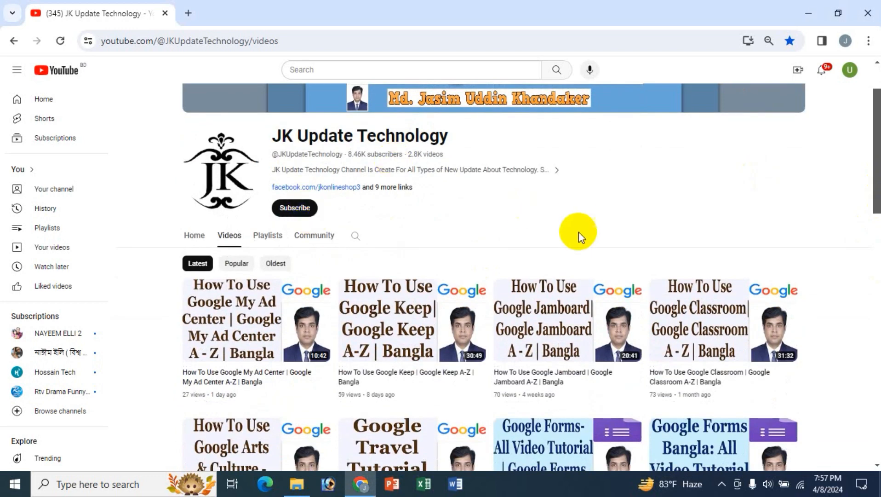
pyautogui.moveTo(873, 197); pyautogui.dragTo(878, 258)
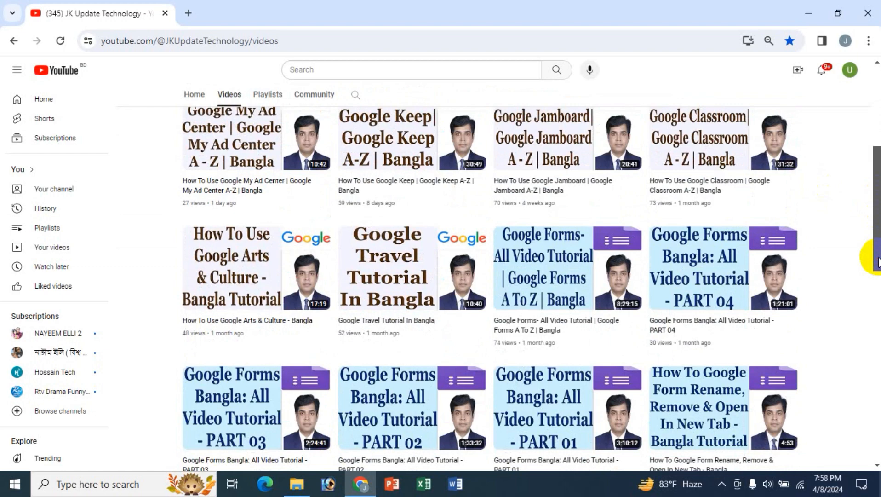
pyautogui.moveTo(877, 240); pyautogui.dragTo(877, 154)
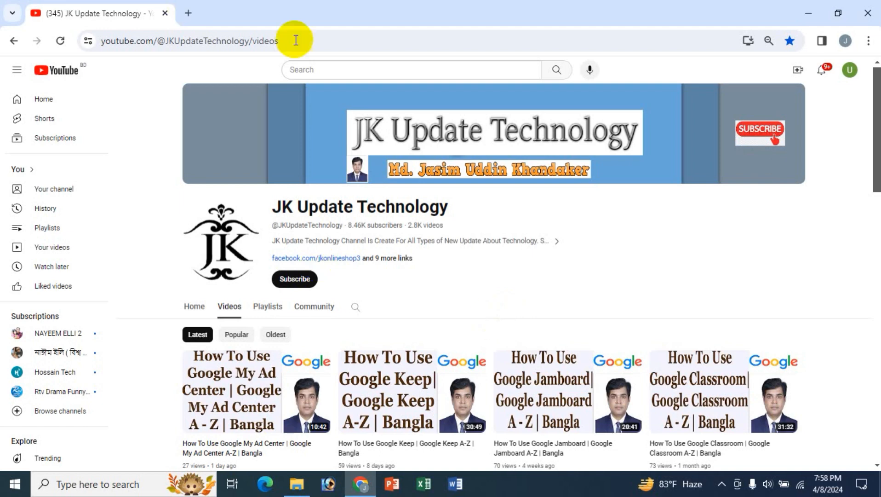
# Step: Search Google for "google calendar" in a new browser tab and open the Google Calendar result
pyautogui.click(189, 14)
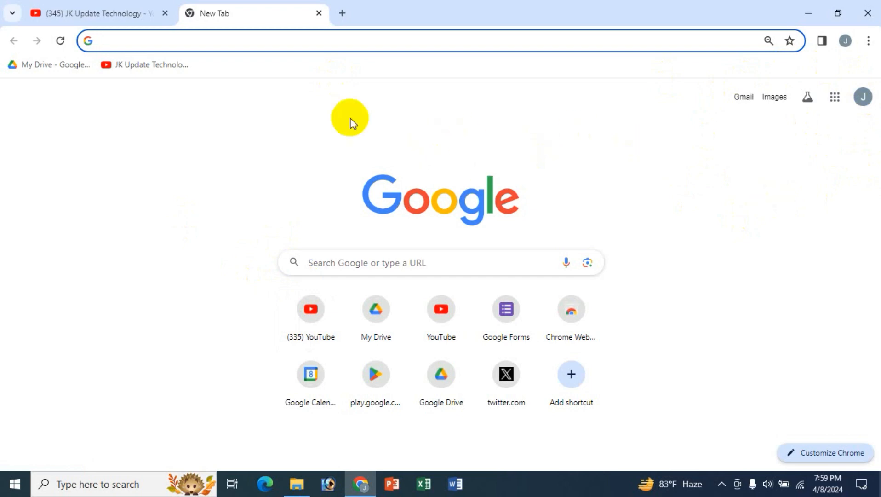
pyautogui.click(355, 268)
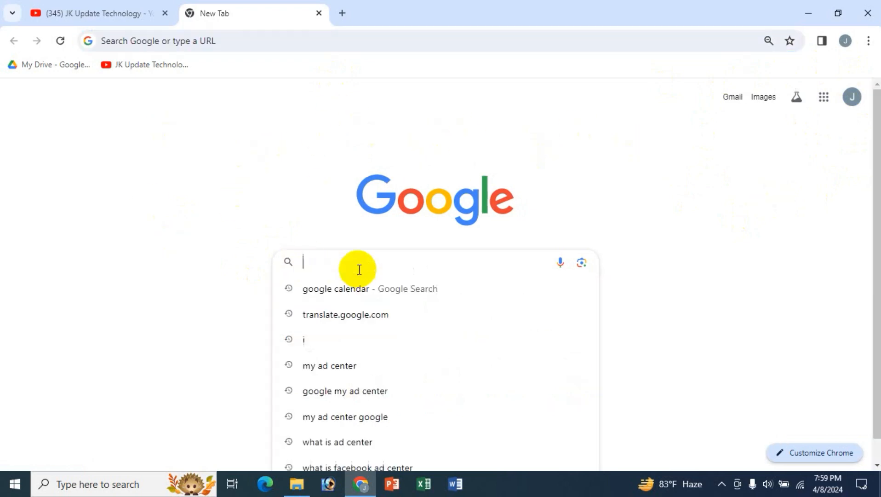
pyautogui.write('google calendar')
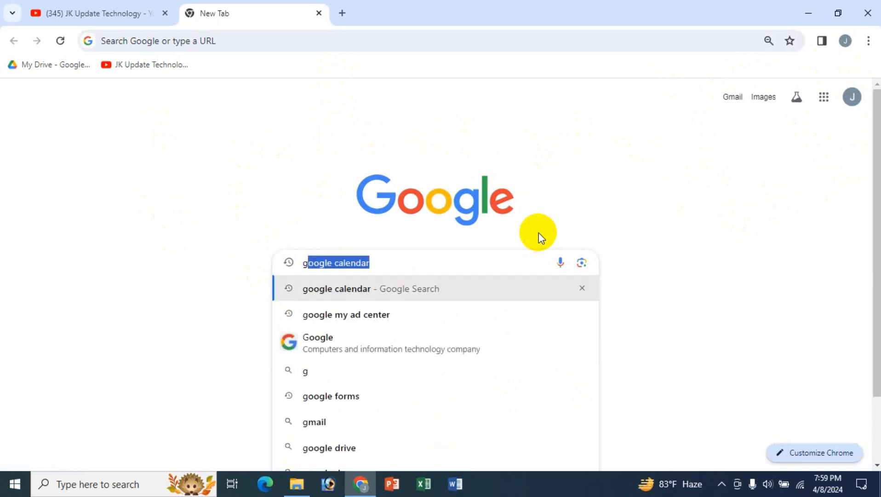
pyautogui.press('Return')
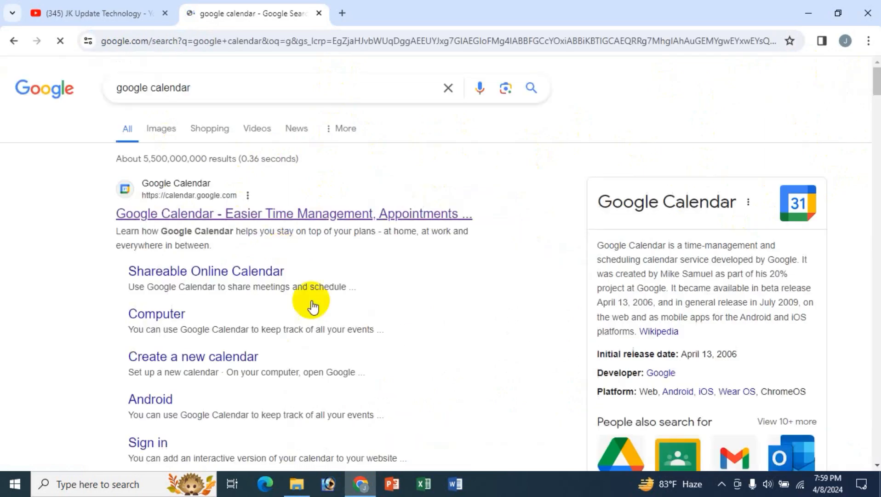
pyautogui.click(275, 215)
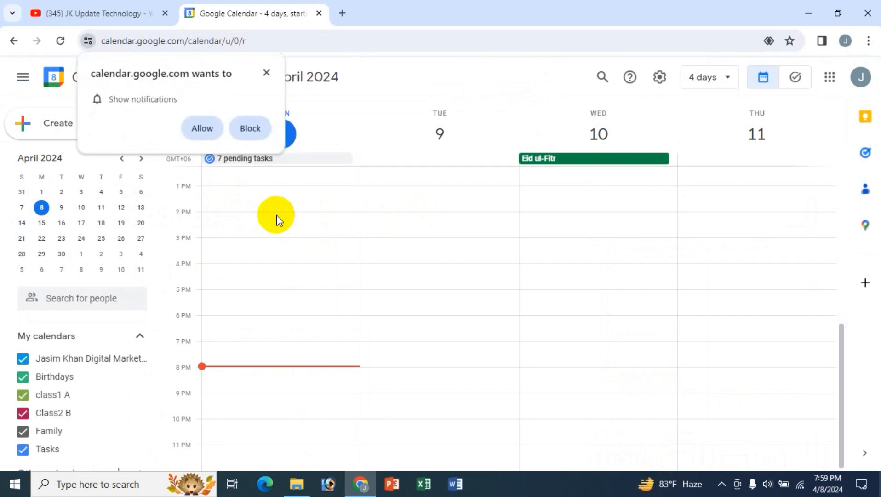
# Step: Open calendar.google.com directly by its address in another new browser tab
pyautogui.click(343, 13)
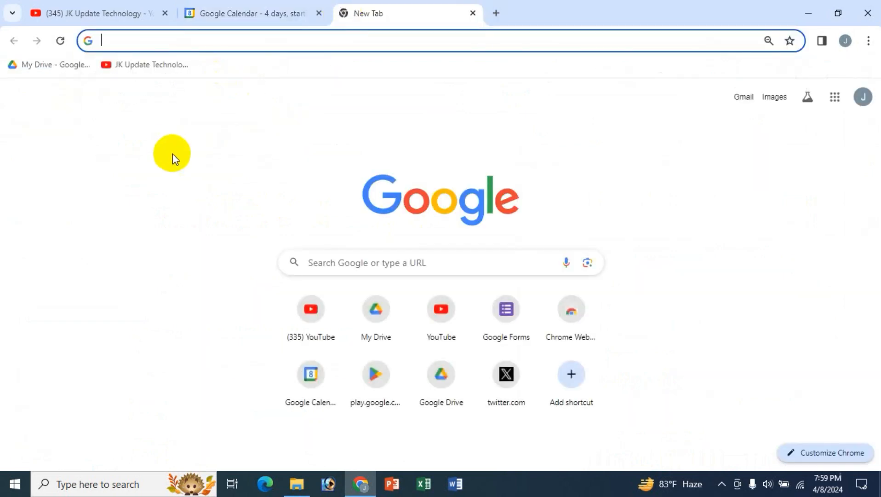
pyautogui.write('cl')
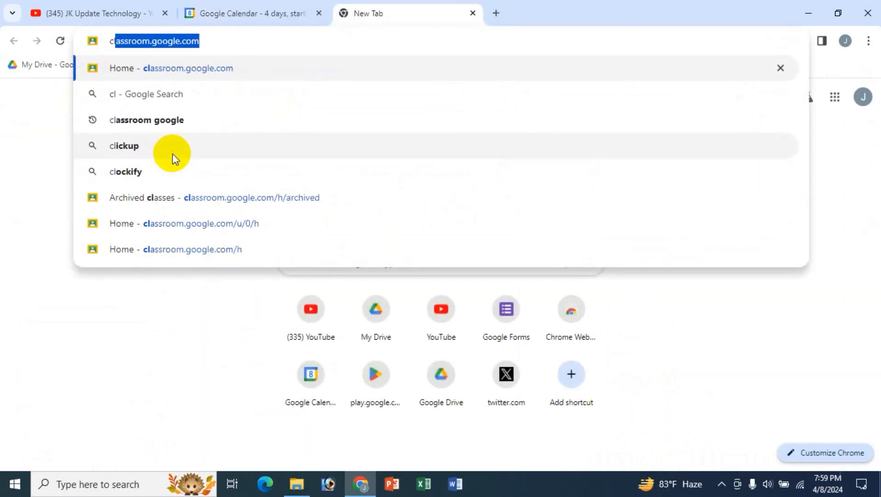
pyautogui.press('BackSpace')
pyautogui.write('e')
pyautogui.press('BackSpace')
pyautogui.press('BackSpace')
pyautogui.write('al')
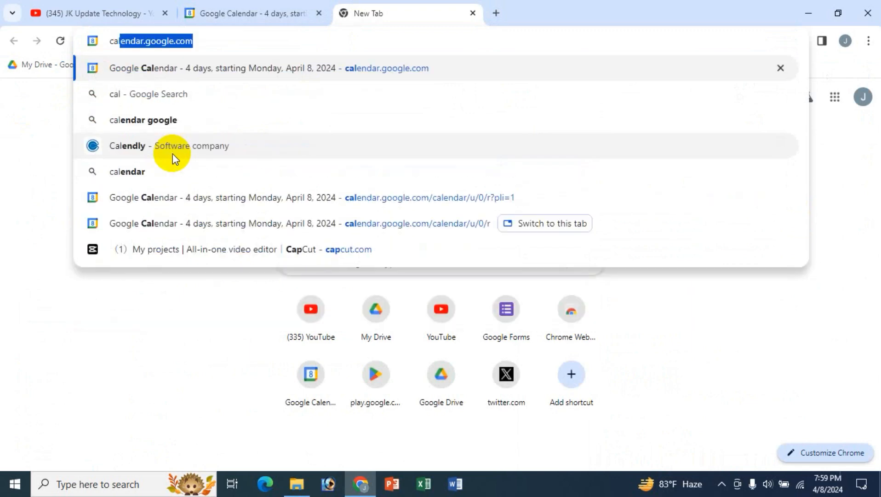
pyautogui.press('Right')
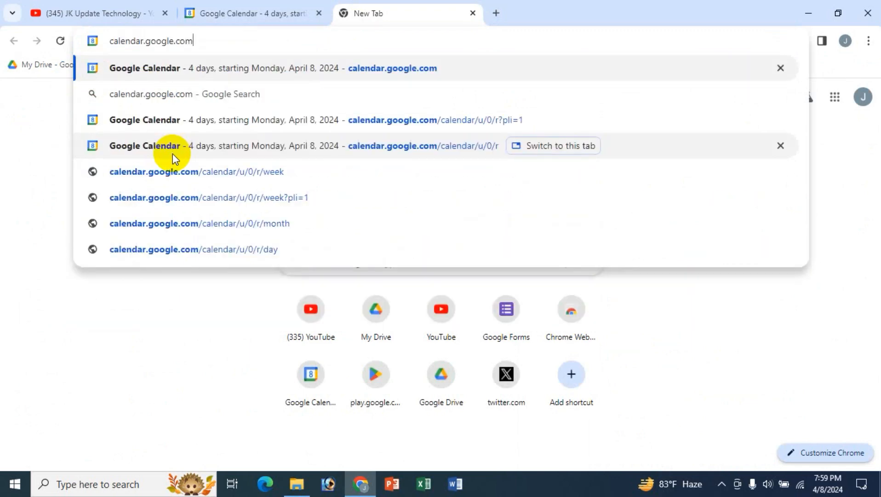
pyautogui.press('Return')
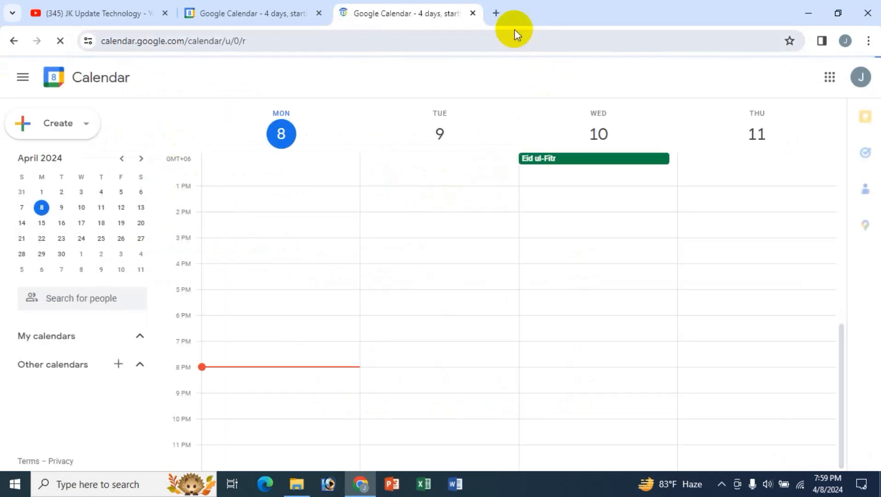
# Step: Open Calendar from the list of Google apps on another new browser tab
pyautogui.click(497, 13)
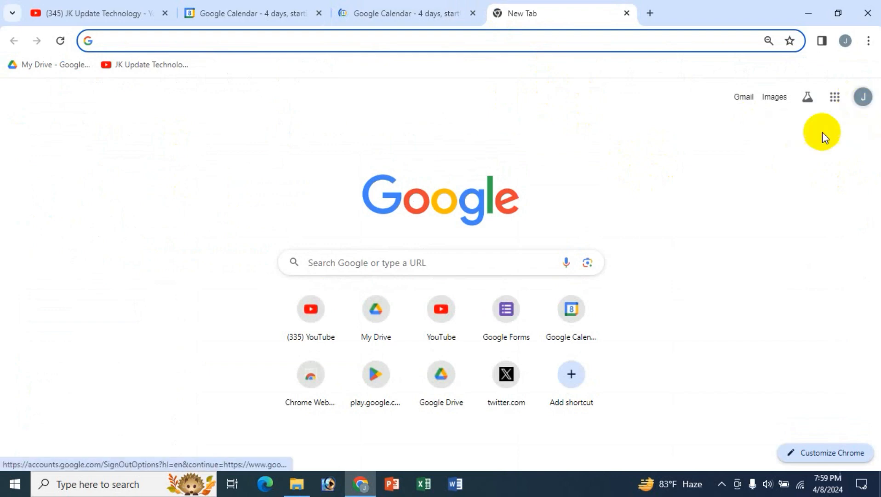
pyautogui.click(837, 101)
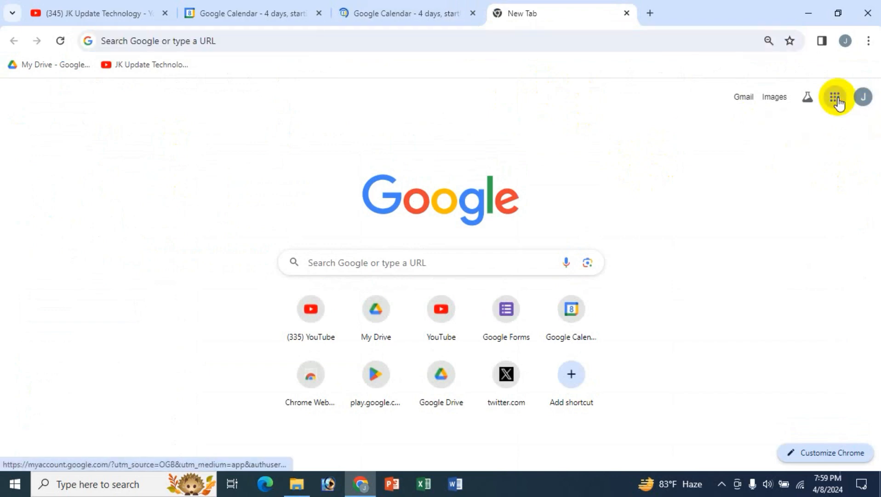
pyautogui.scroll(-3, 788, 279)
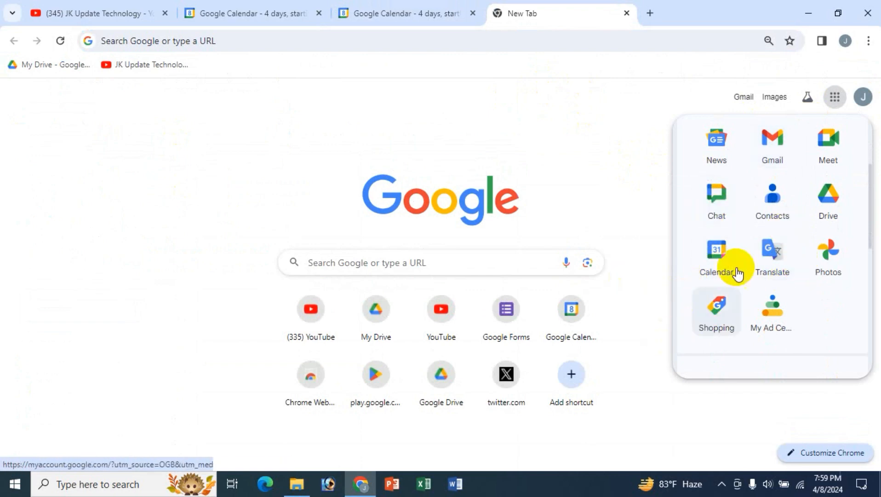
pyautogui.click(716, 275)
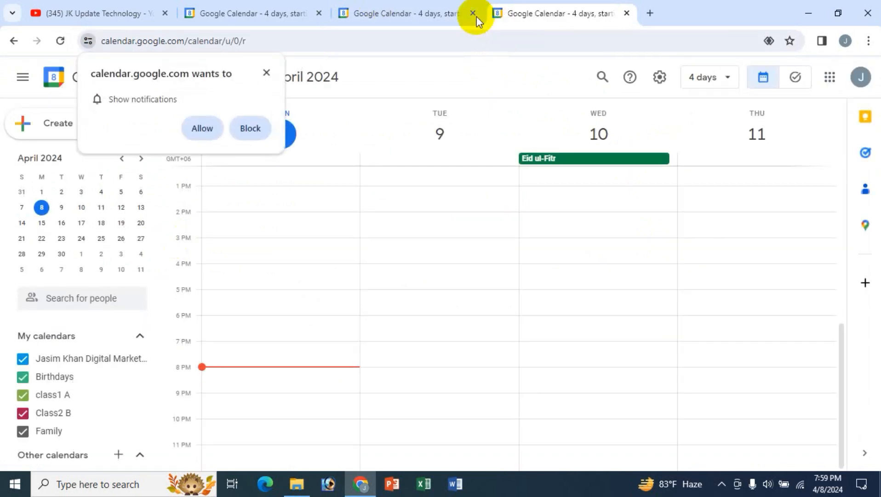
# Step: Close the two duplicate Google Calendar tabs and allow the site to show notifications
pyautogui.click(319, 14)
pyautogui.click(319, 14)
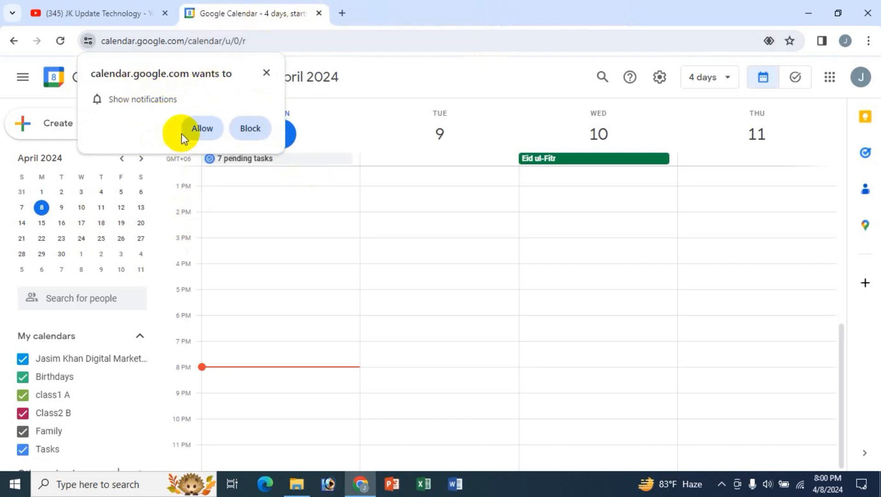
pyautogui.click(195, 128)
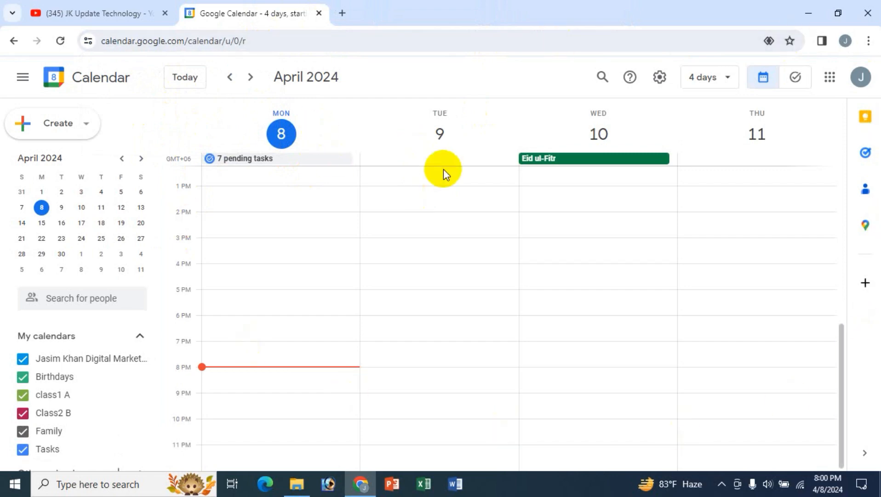
# Step: Collapse and restore the calendar's main menu sidebar, and switch the calendar to Week view
pyautogui.click(21, 79)
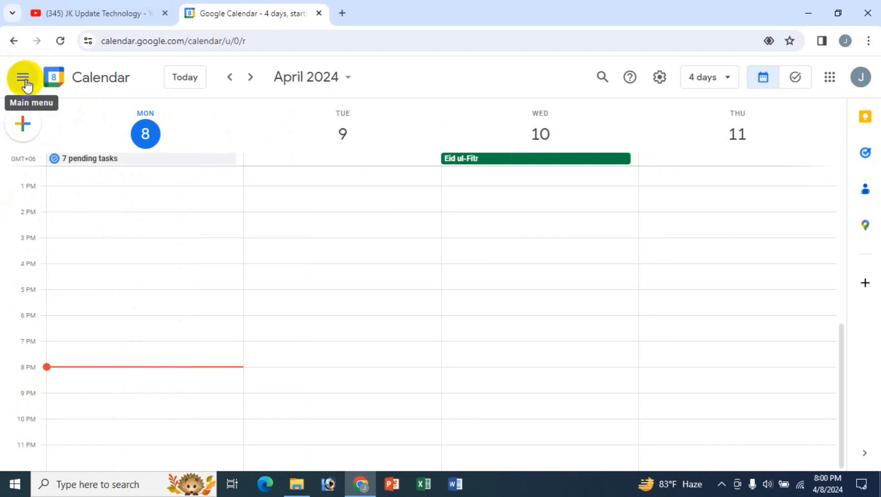
pyautogui.click(29, 80)
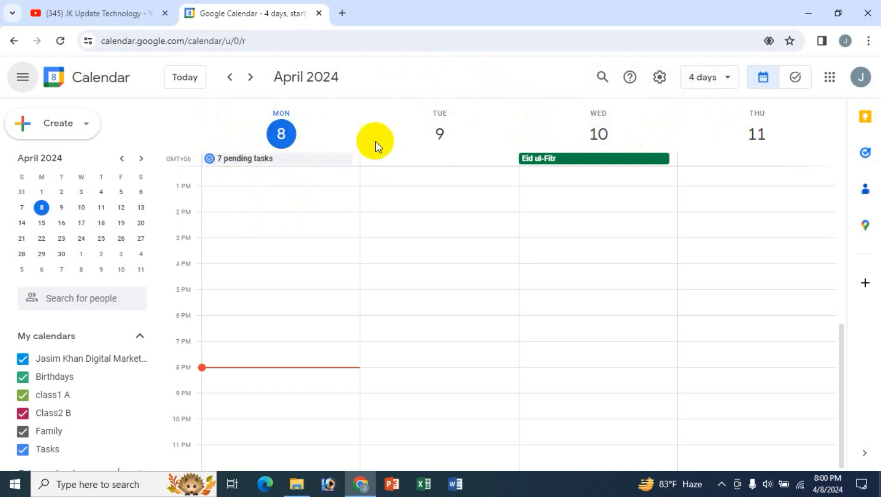
pyautogui.click(729, 82)
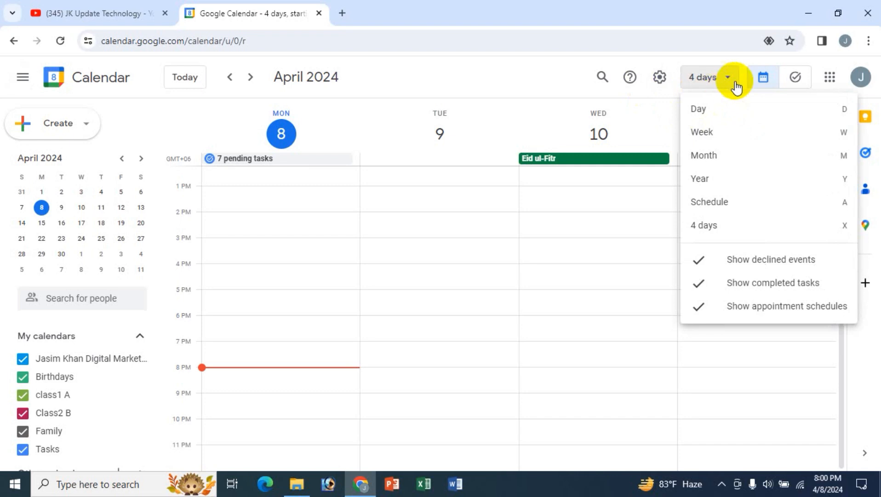
pyautogui.click(711, 135)
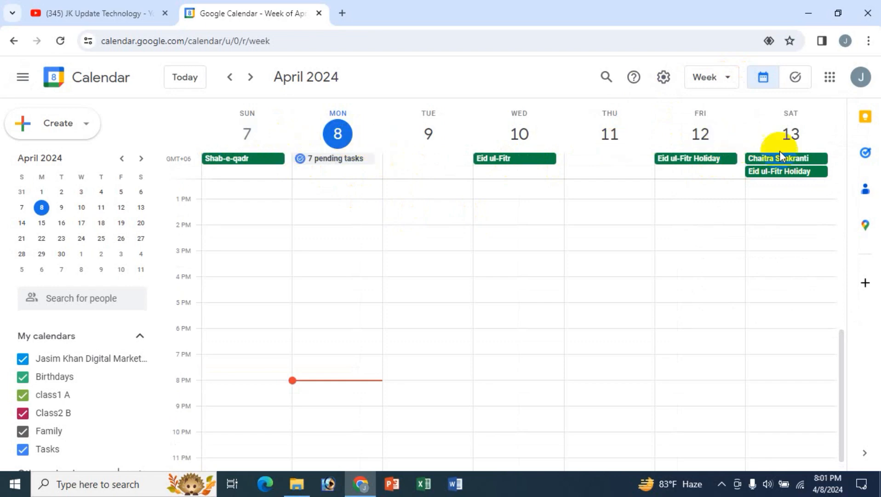
# Step: Switch the calendar to Month view, and go forward to May 2024 and back to April 2024
pyautogui.click(728, 86)
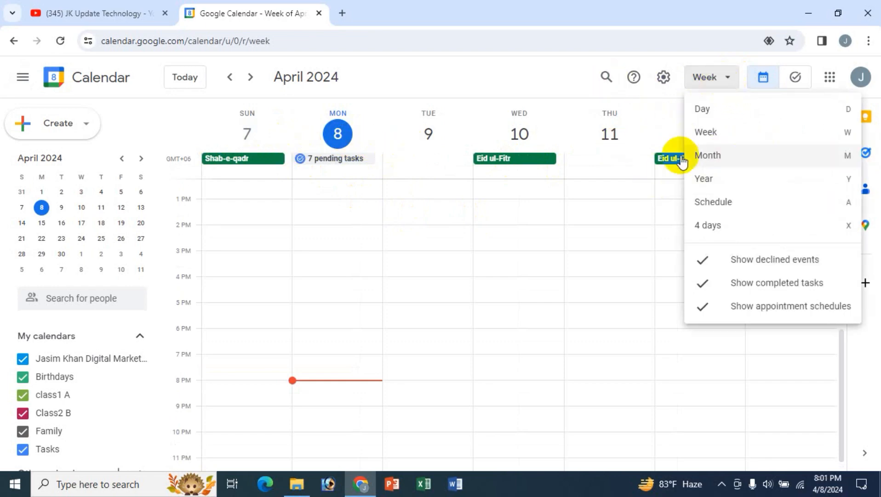
pyautogui.click(707, 155)
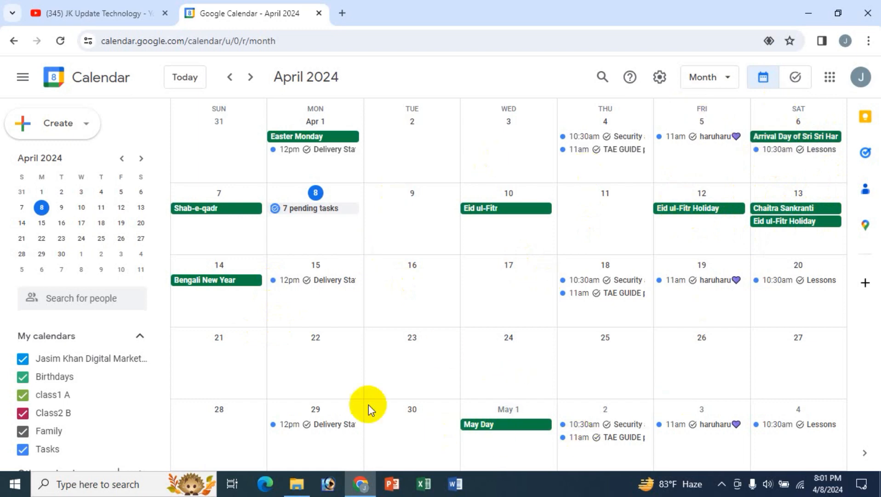
pyautogui.press('n')
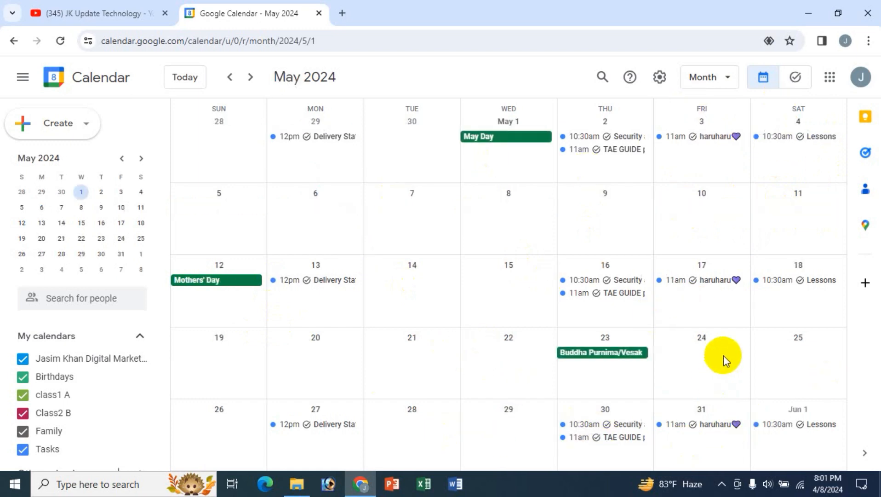
pyautogui.press('p')
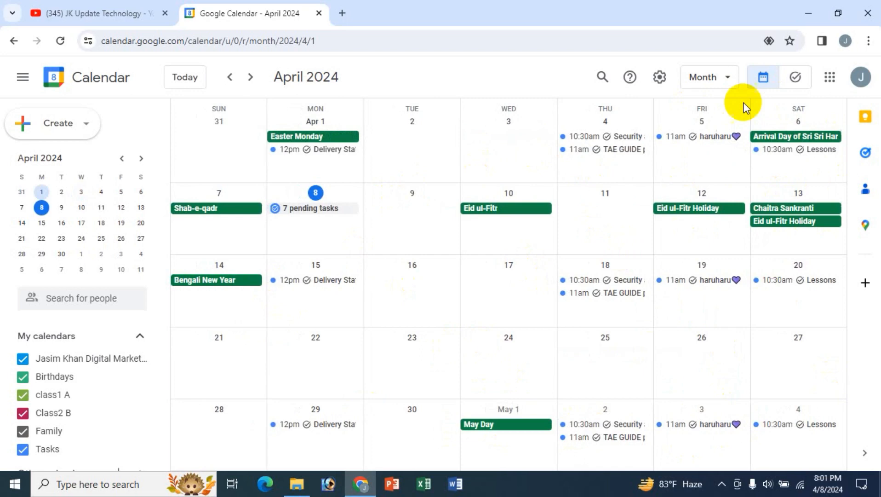
# Step: Switch the calendar to Year view and look over all the months of 2024
pyautogui.click(720, 88)
pyautogui.click(707, 181)
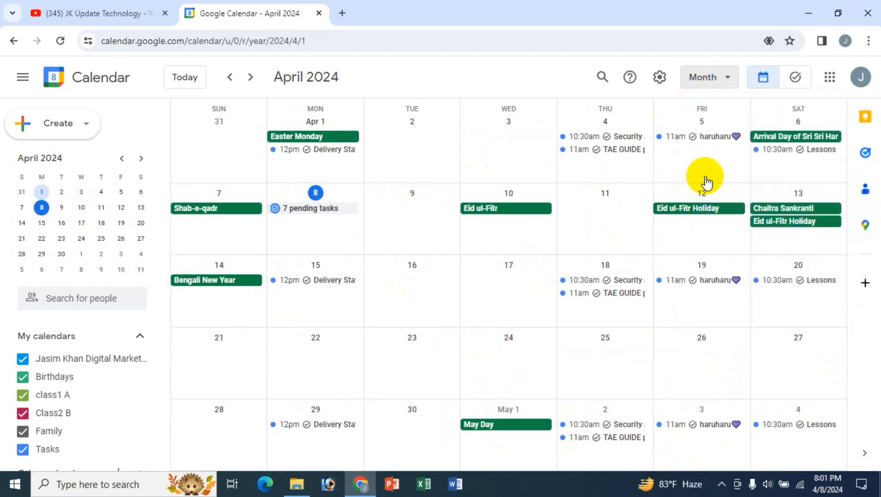
pyautogui.scroll(-3, 631, 297)
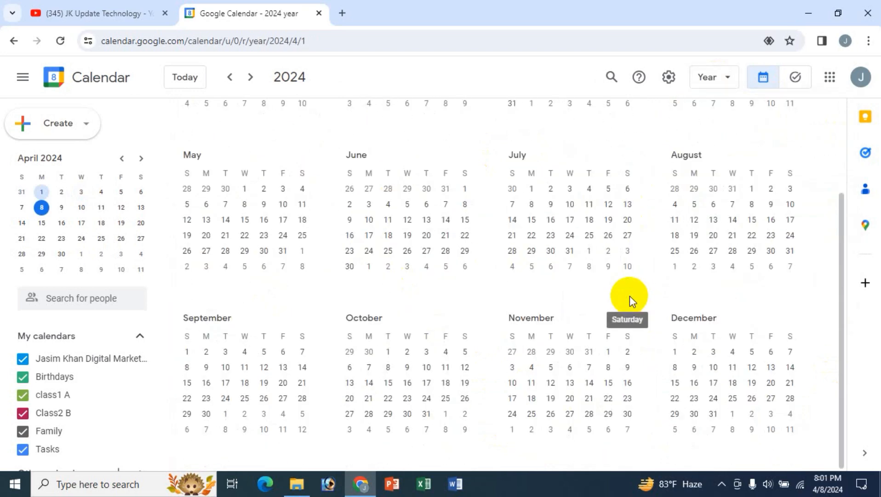
pyautogui.scroll(3, 630, 296)
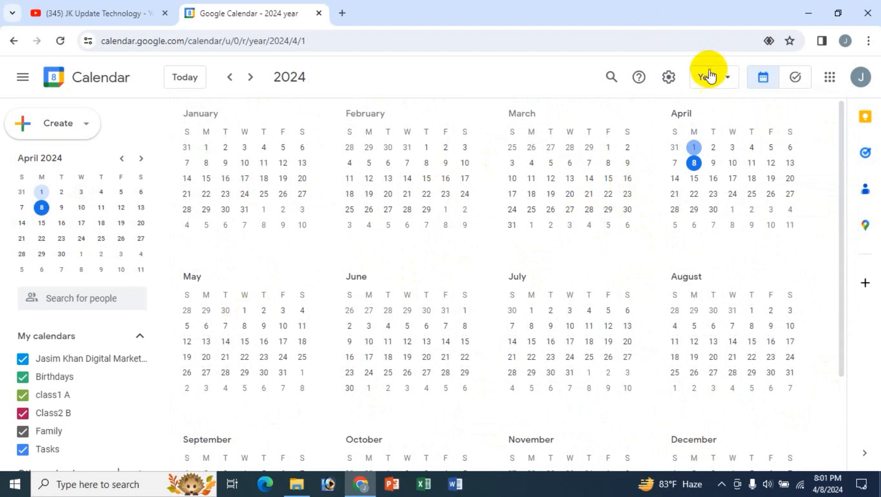
# Step: Switch the calendar to Schedule view and review the listed events and tasks from April into May
pyautogui.click(727, 86)
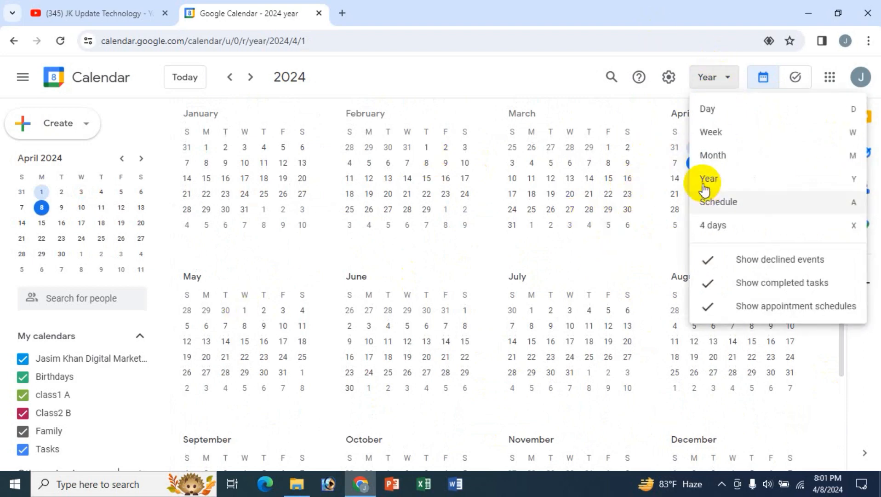
pyautogui.click(726, 205)
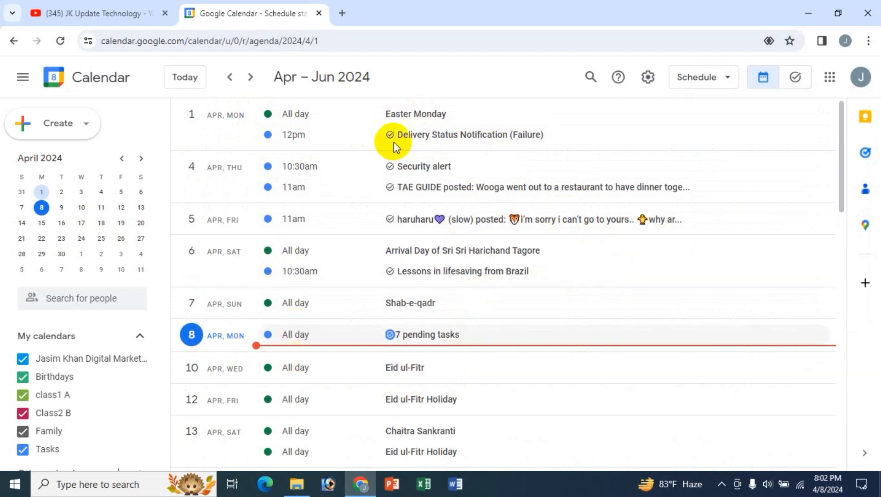
pyautogui.scroll(-1, 479, 363)
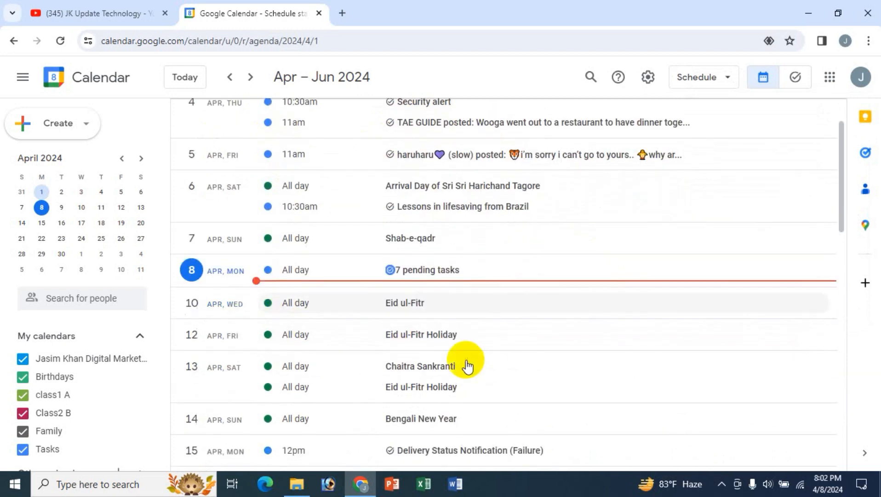
pyautogui.scroll(-2, 504, 373)
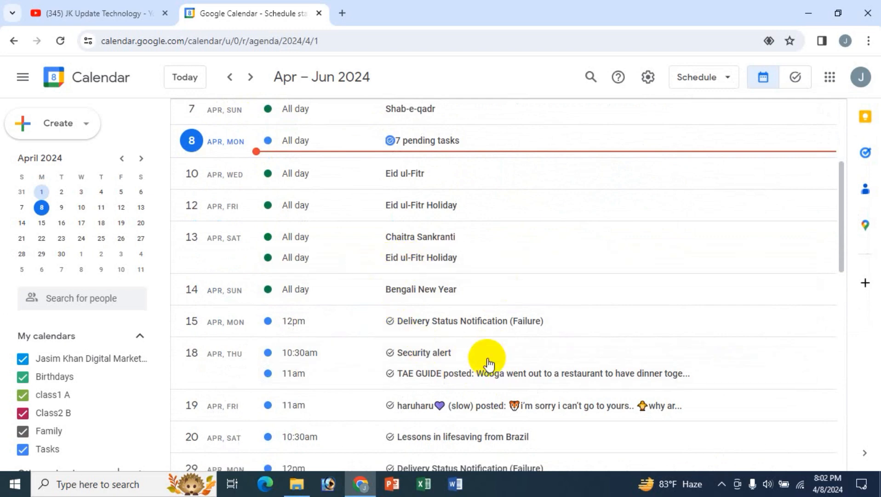
pyautogui.scroll(-2, 486, 363)
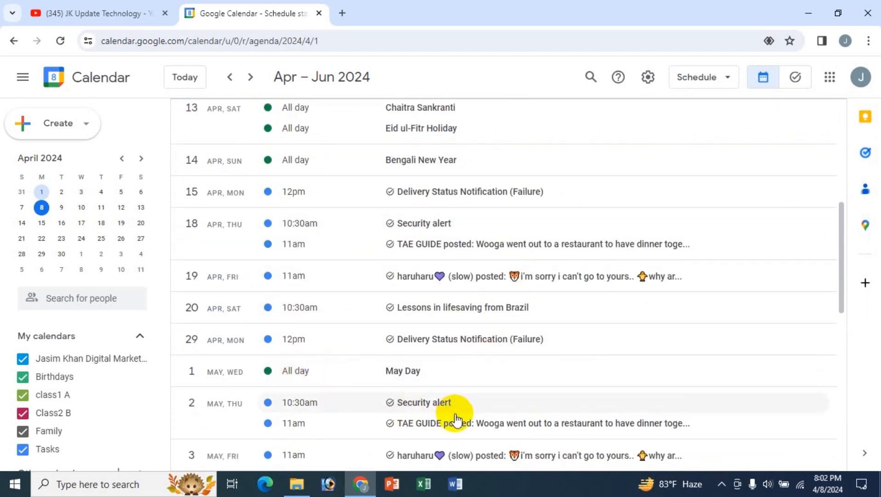
# Step: Switch the calendar from Schedule to the 4 days view, and return from the Tasks page to the calendar
pyautogui.scroll(-4, 455, 419)
pyautogui.scroll(10, 455, 419)
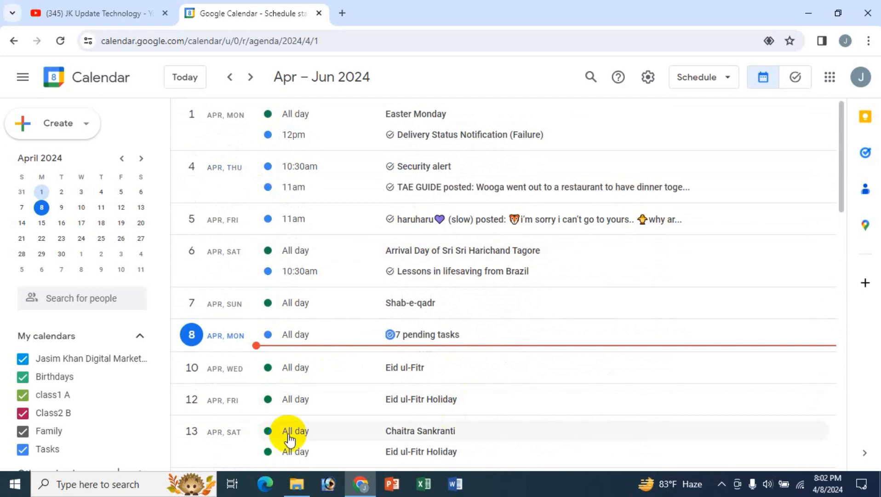
pyautogui.click(712, 82)
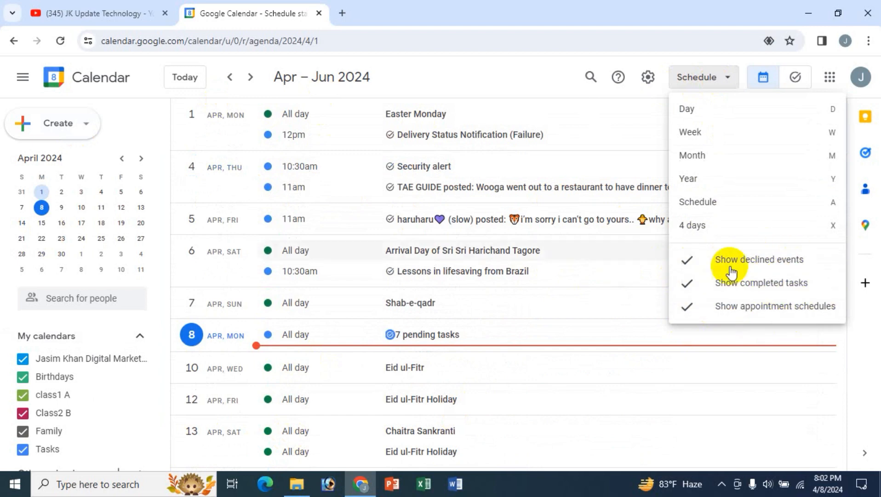
pyautogui.click(693, 225)
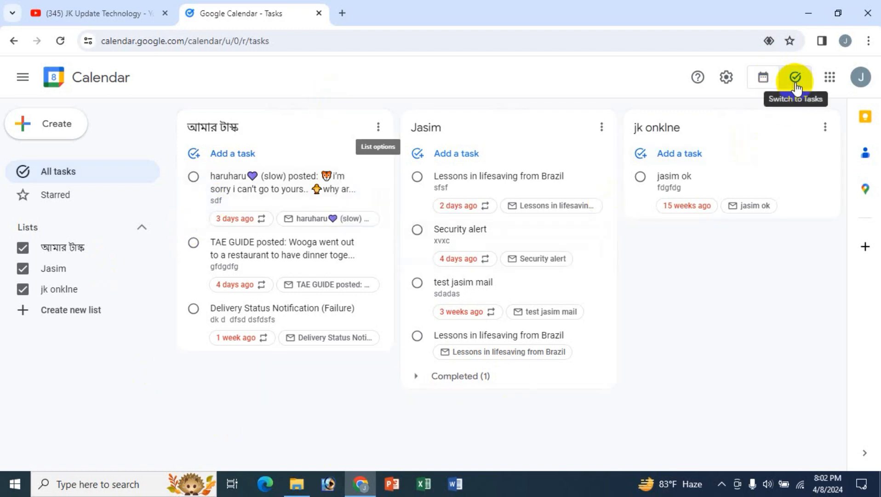
pyautogui.click(763, 79)
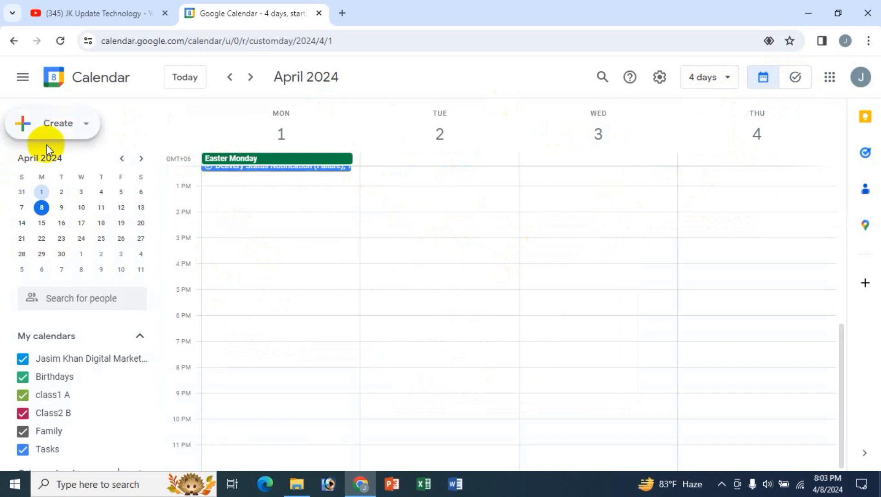
# Step: Examine the Create options for Event, Task and Appointment schedule, and open and close the blank event form without saving
pyautogui.click(87, 129)
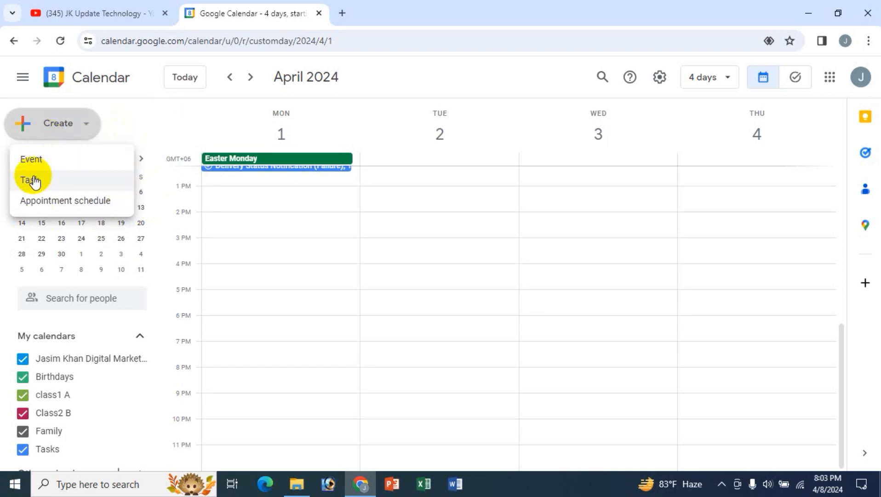
pyautogui.click(32, 158)
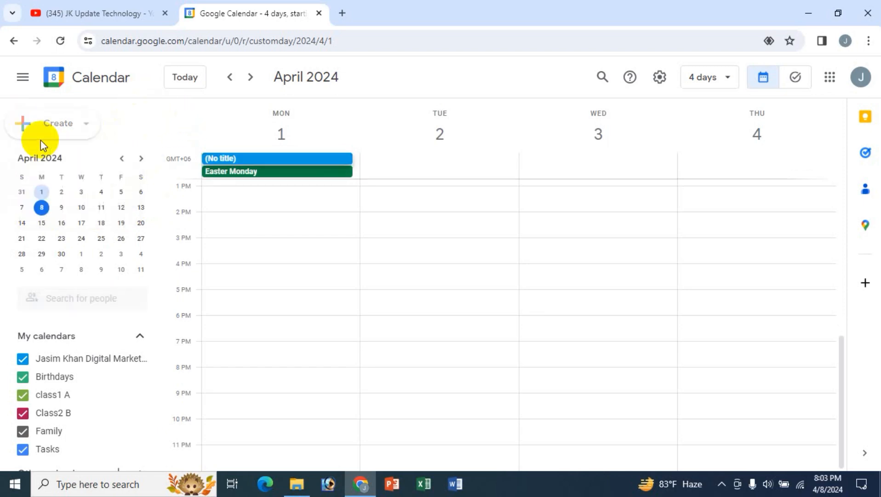
pyautogui.click(631, 110)
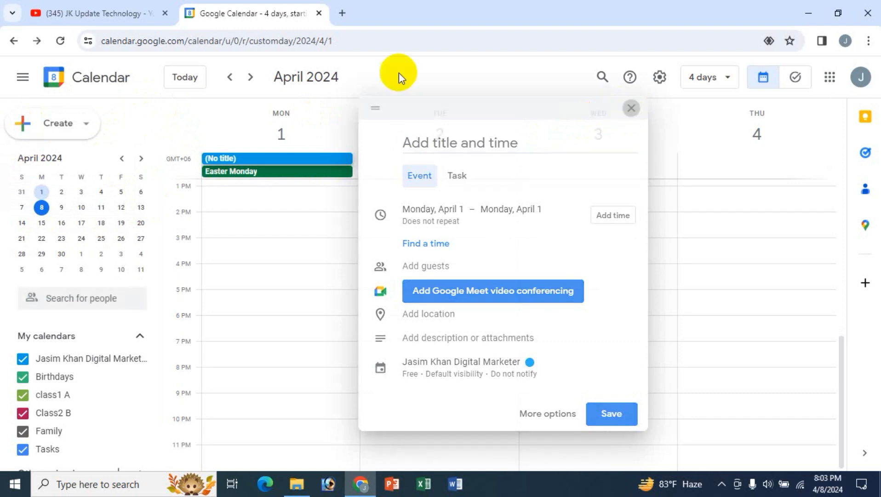
pyautogui.click(47, 128)
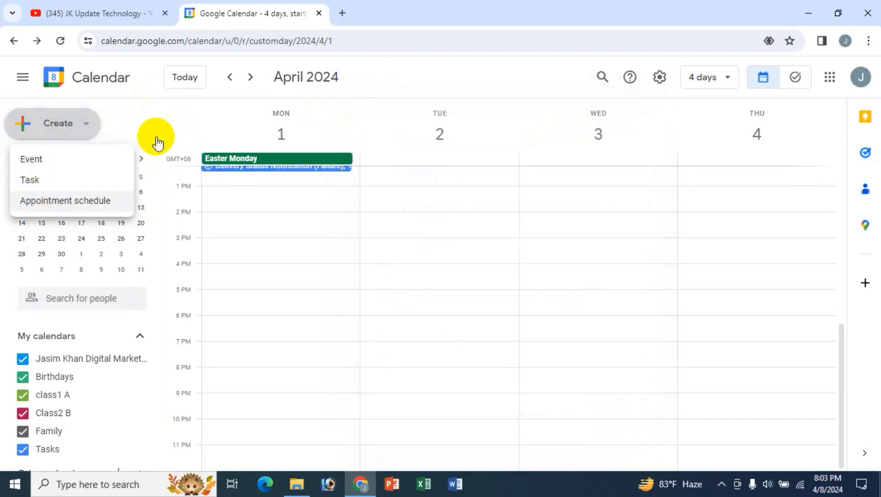
pyautogui.click(201, 117)
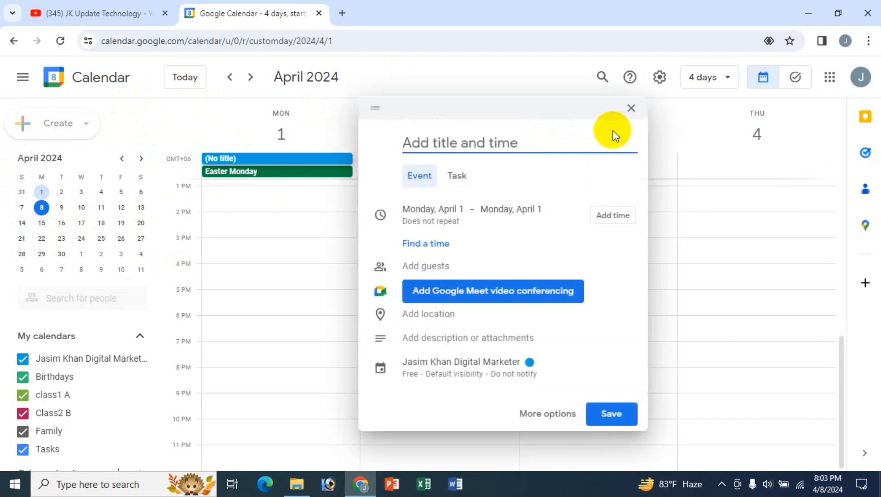
pyautogui.click(632, 110)
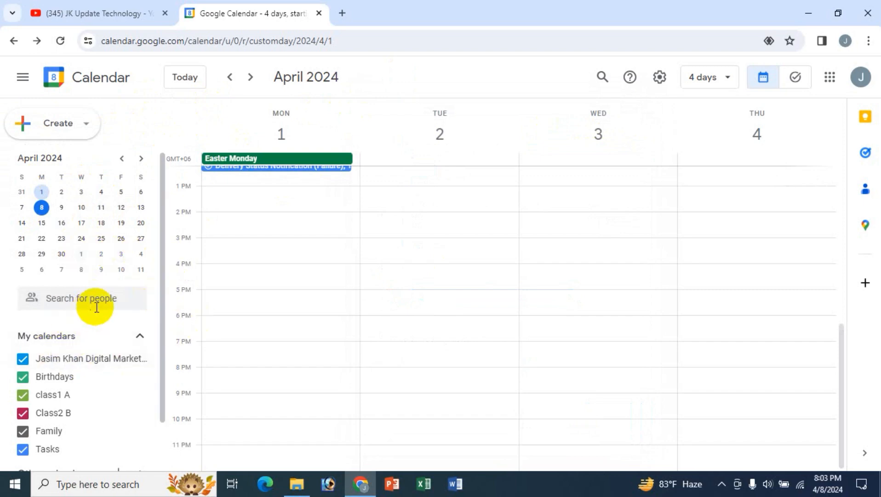
# Step: Collapse and expand the My calendars list, and examine the options for adding other calendars without choosing one
pyautogui.moveTo(163, 323); pyautogui.dragTo(165, 384)
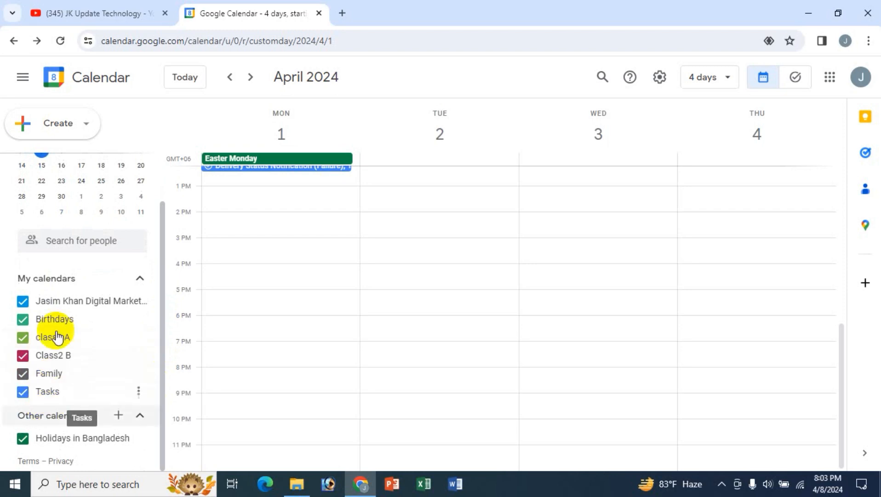
pyautogui.click(139, 279)
pyautogui.click(140, 337)
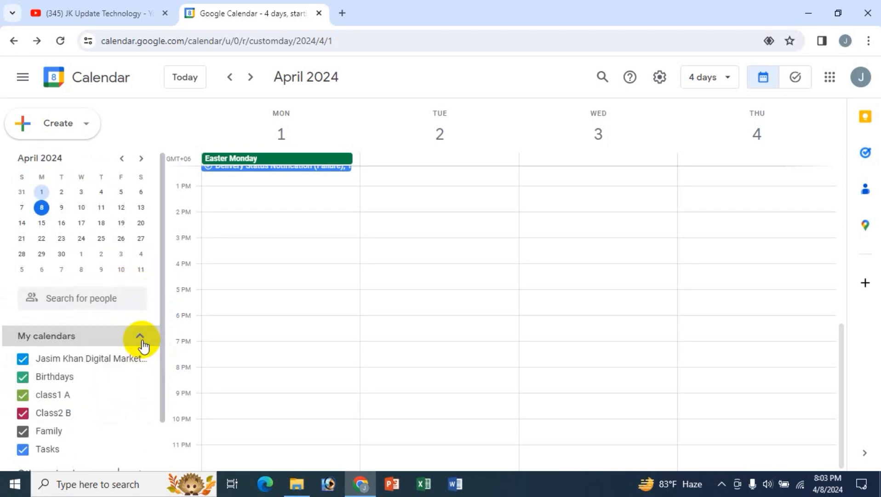
pyautogui.scroll(-2, 164, 304)
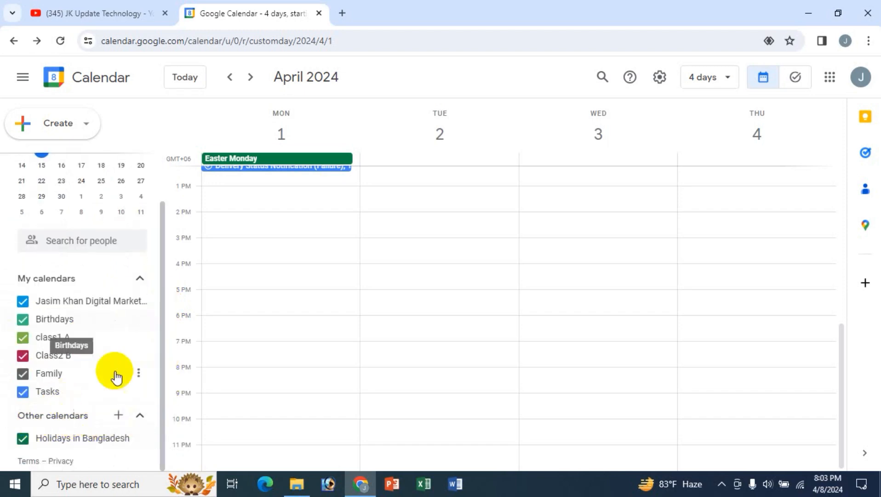
pyautogui.click(119, 419)
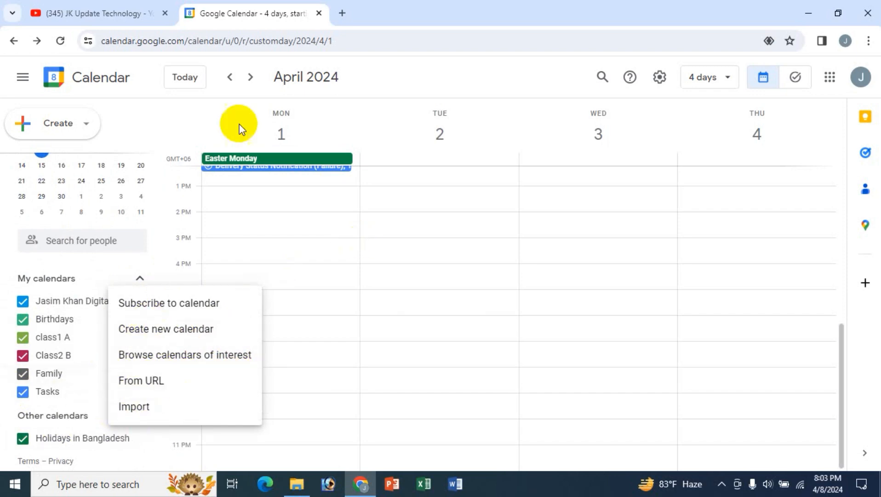
pyautogui.click(146, 108)
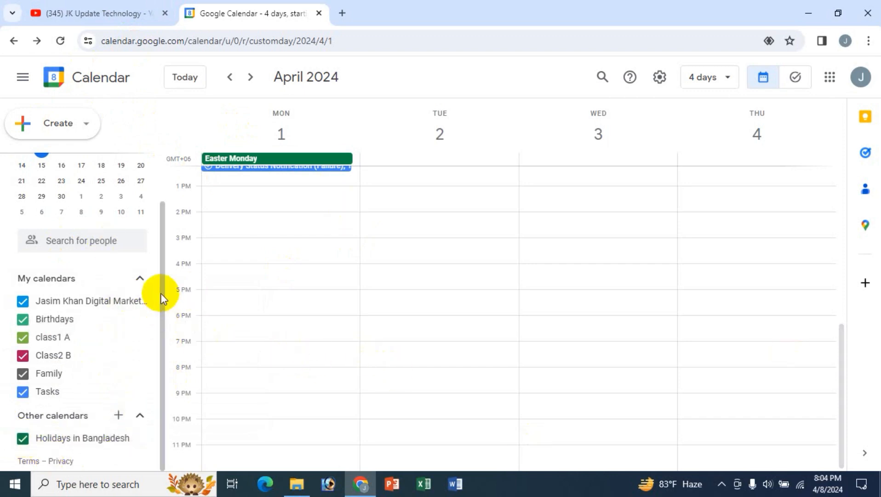
pyautogui.scroll(2, 164, 258)
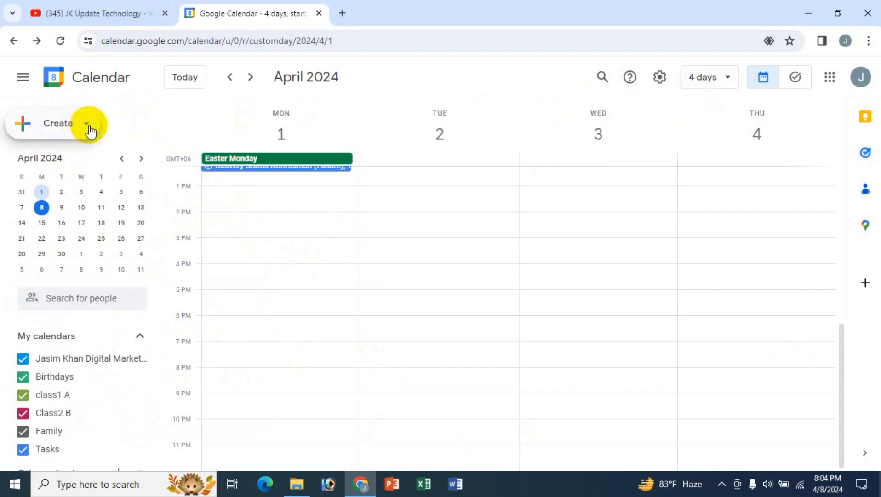
# Step: Review the ways to create a calendar entry once more, and dismiss the blank event form
pyautogui.click(85, 129)
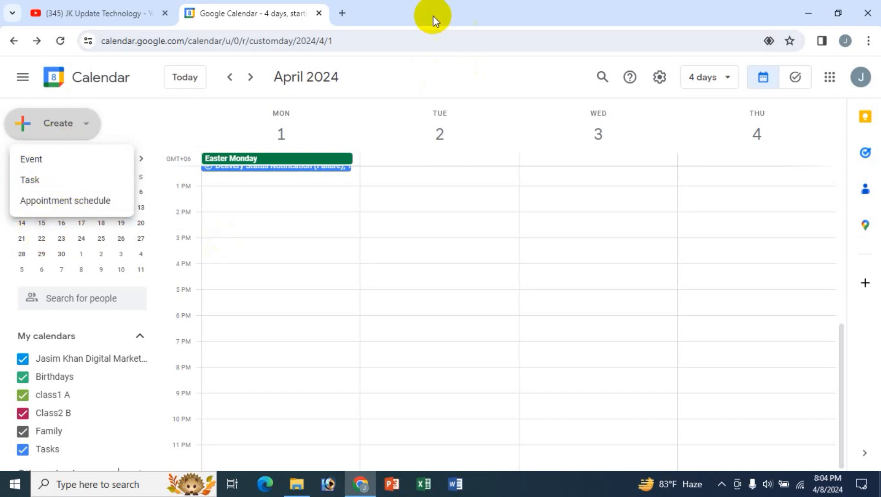
pyautogui.click(204, 113)
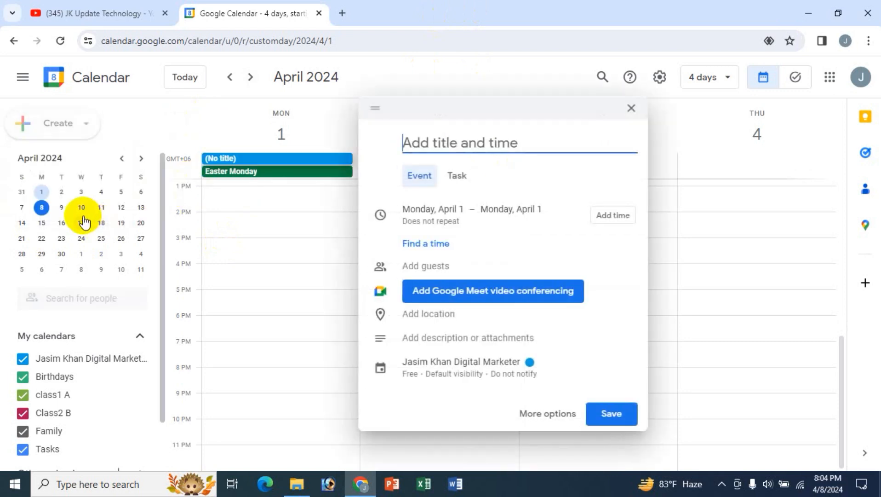
pyautogui.click(632, 109)
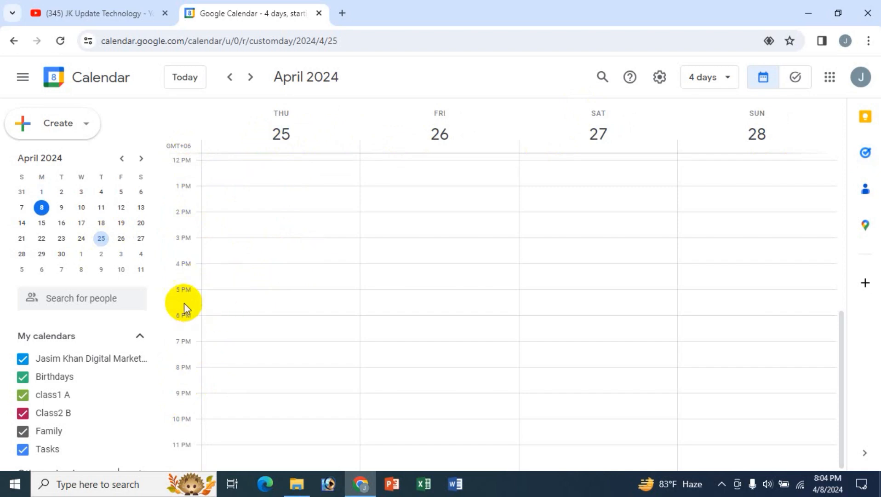
# Step: Start an event on Thursday, April 25 at 5:00pm, preview its Task and Appointment schedule forms, and title the event "Online English Class"
pyautogui.click(225, 301)
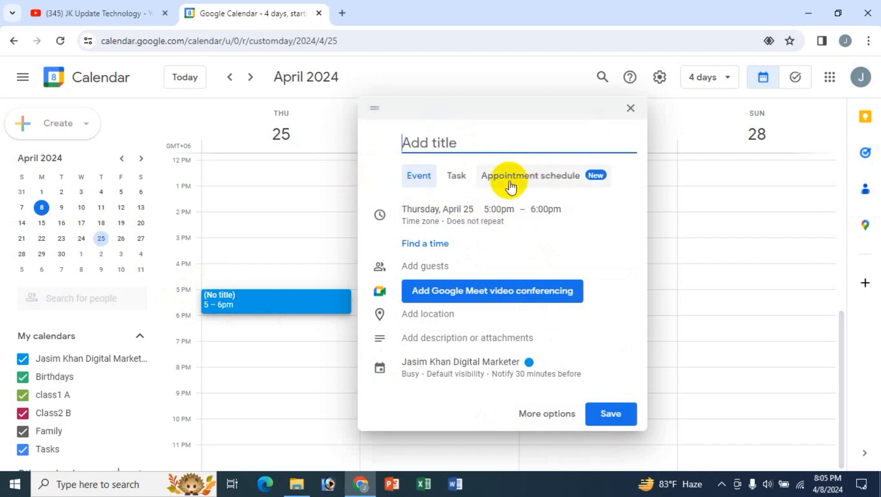
pyautogui.click(456, 177)
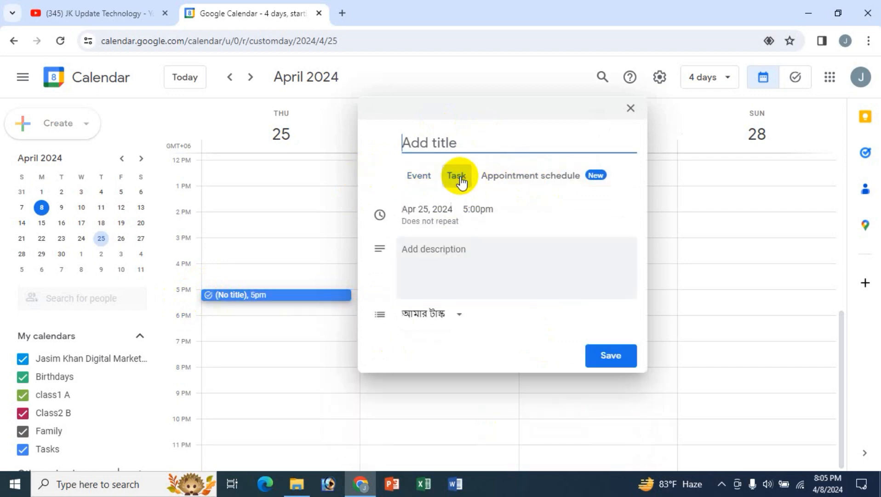
pyautogui.click(501, 180)
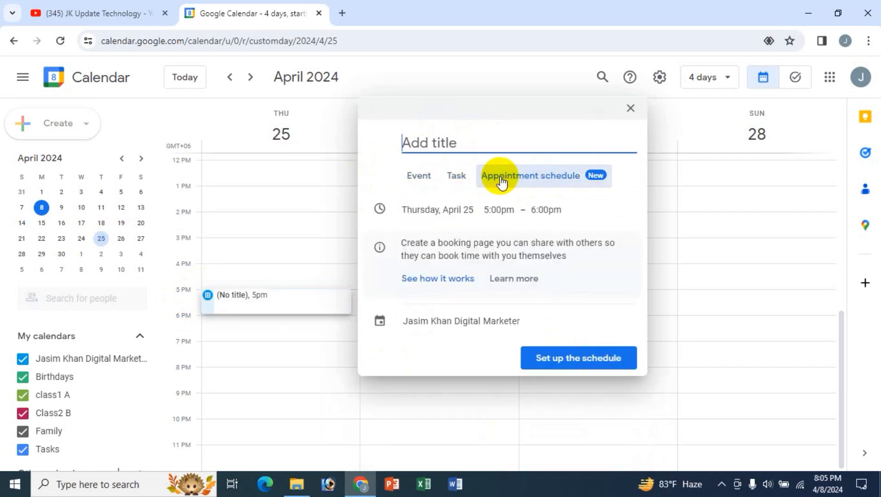
pyautogui.click(416, 187)
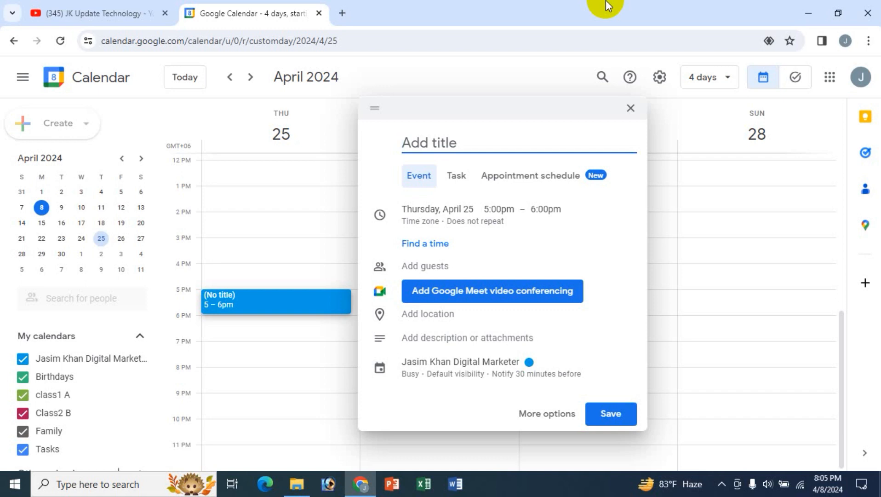
pyautogui.write('Online English Class')
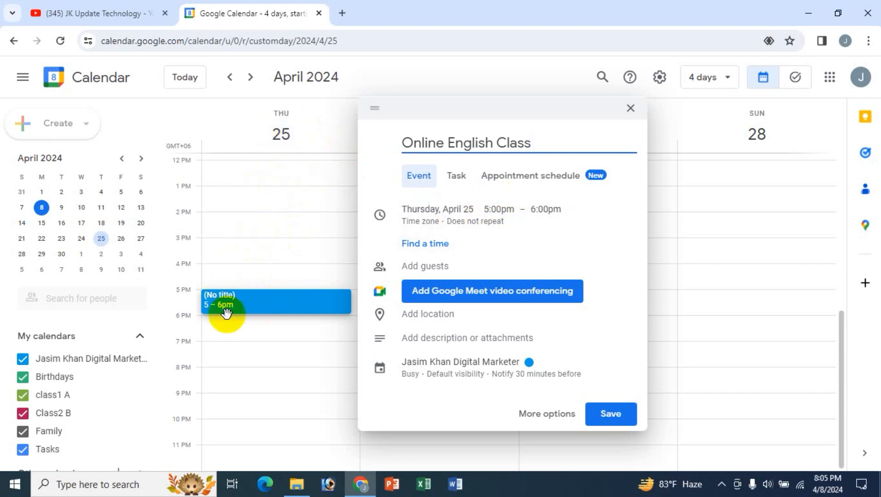
# Step: Keep the event date at Thursday, April 25, and set its time from 4:30pm to 6:30pm
pyautogui.click(457, 214)
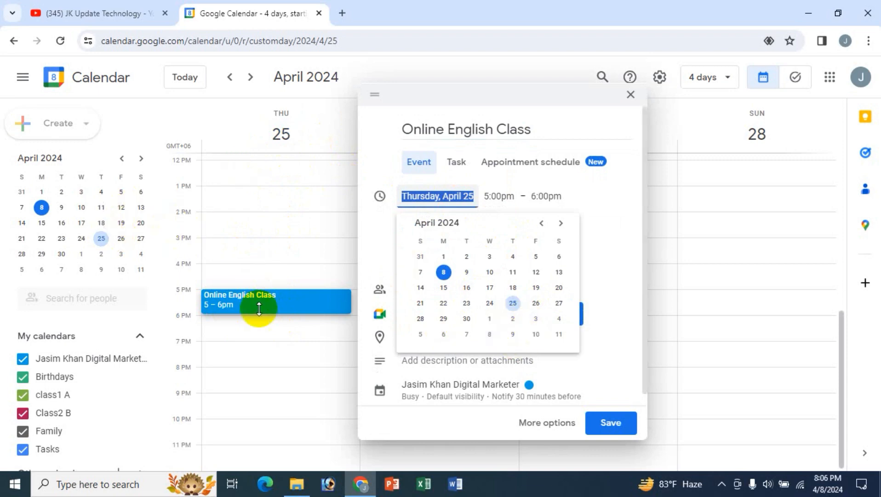
pyautogui.click(380, 139)
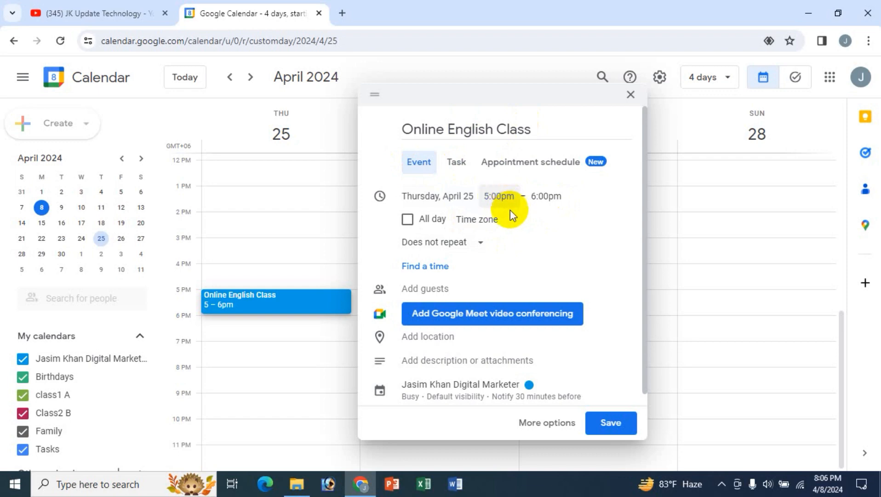
pyautogui.click(502, 197)
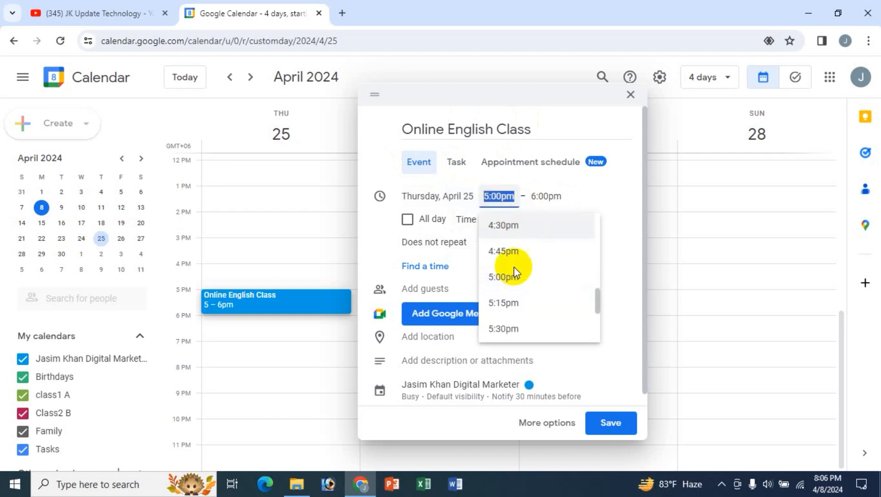
pyautogui.click(504, 226)
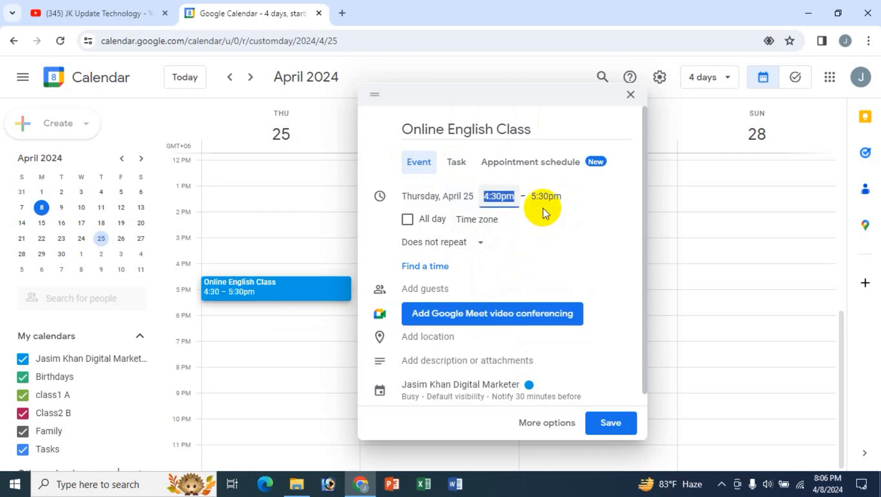
pyautogui.click(550, 197)
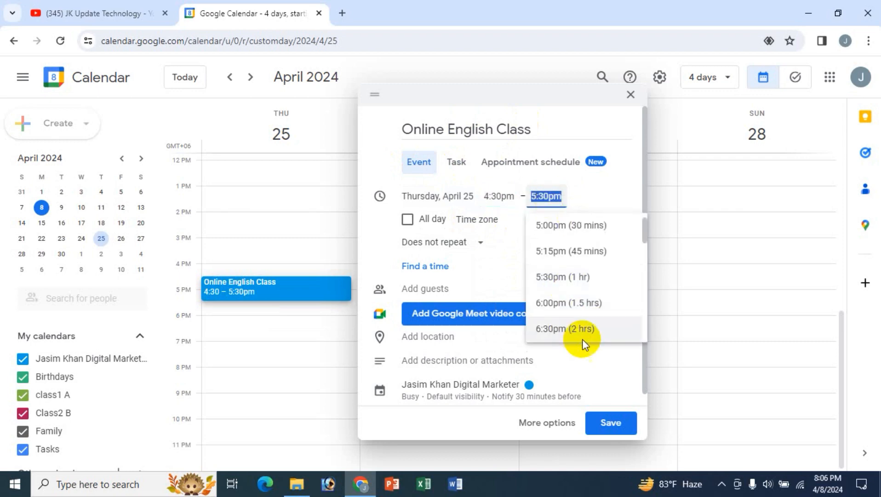
pyautogui.click(563, 328)
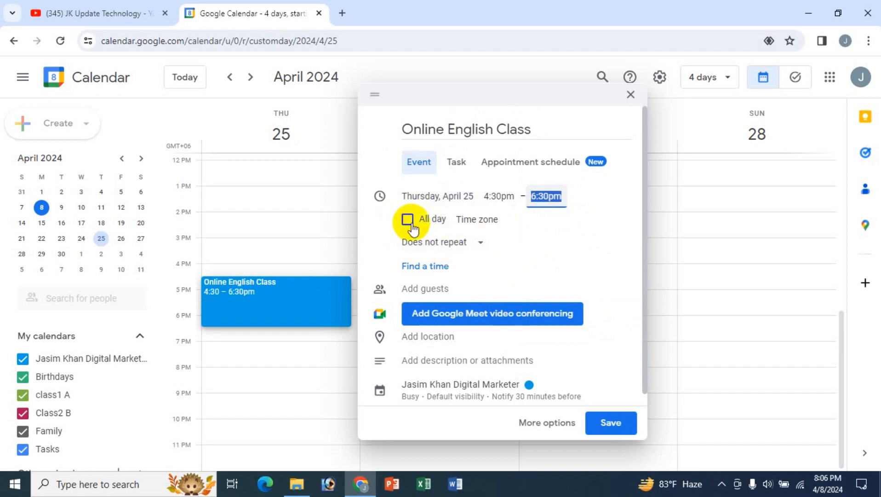
# Step: Examine the event's time zone settings and custom recurrence options, and cancel both without changes
pyautogui.click(484, 219)
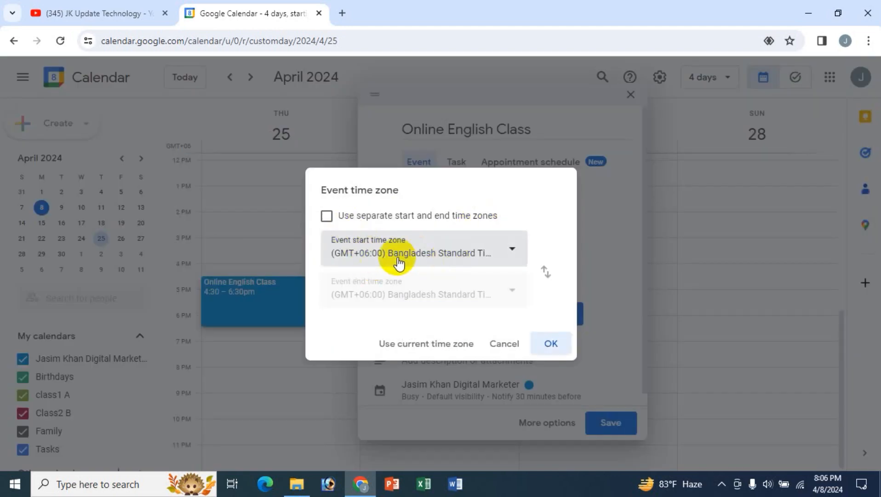
pyautogui.click(499, 346)
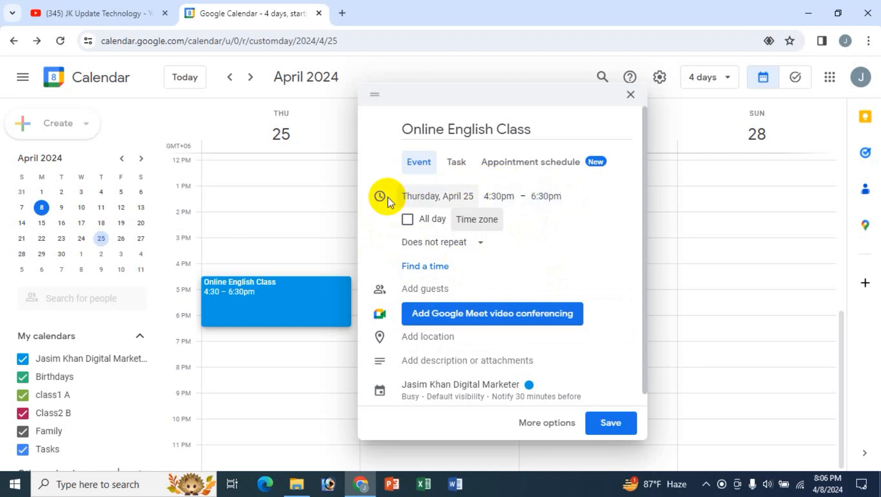
pyautogui.click(480, 244)
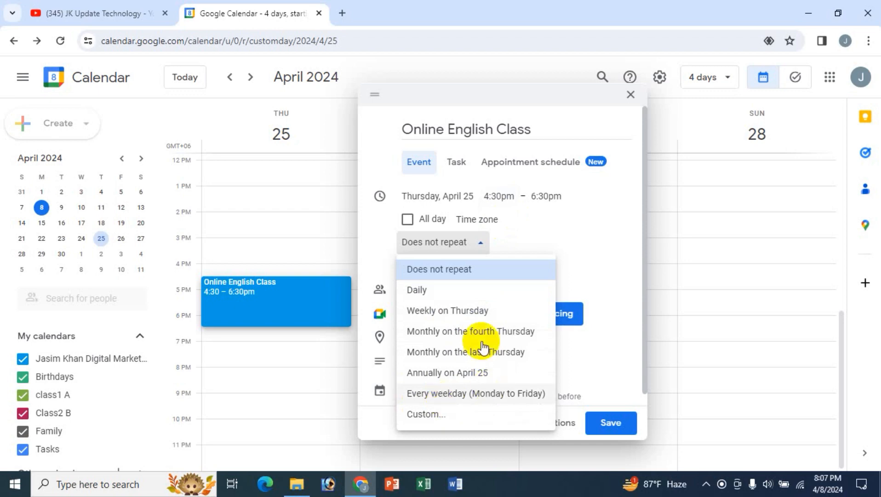
pyautogui.click(432, 422)
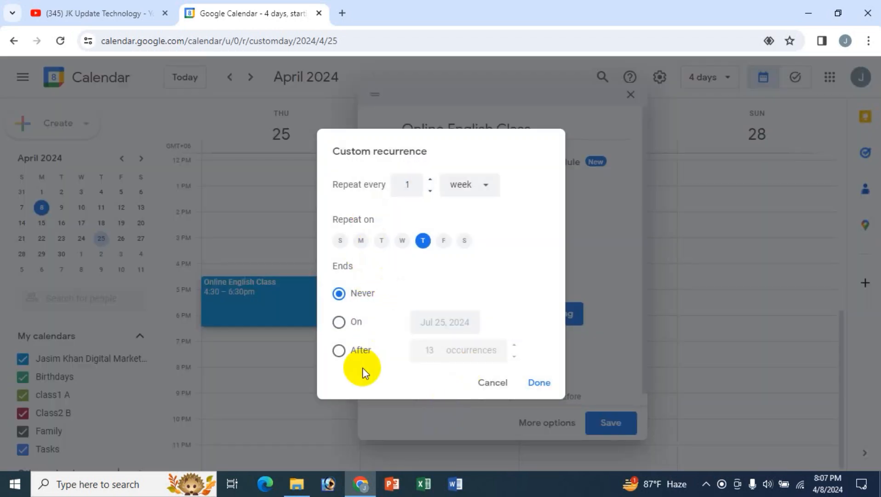
pyautogui.click(488, 389)
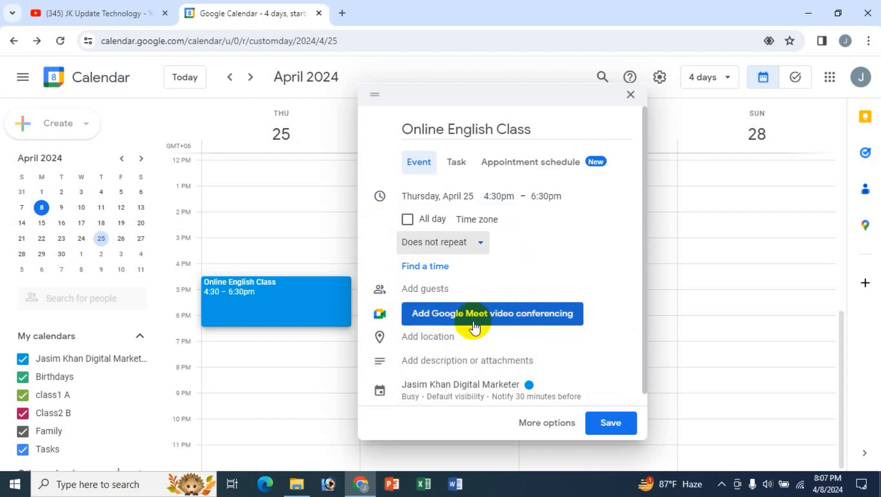
# Step: Add and remove Google Meet video conferencing on the event, and set its location to Mirpur-10, Dhaka, Bangladesh
pyautogui.click(498, 314)
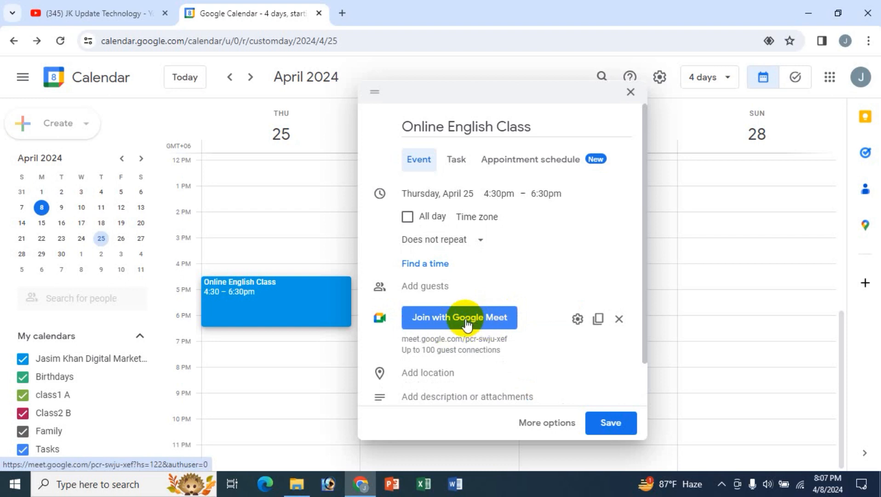
pyautogui.click(619, 319)
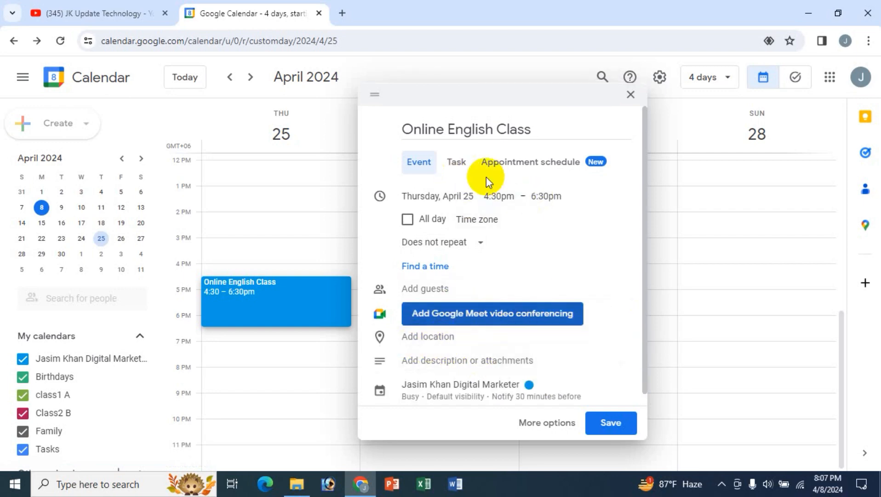
pyautogui.click(453, 340)
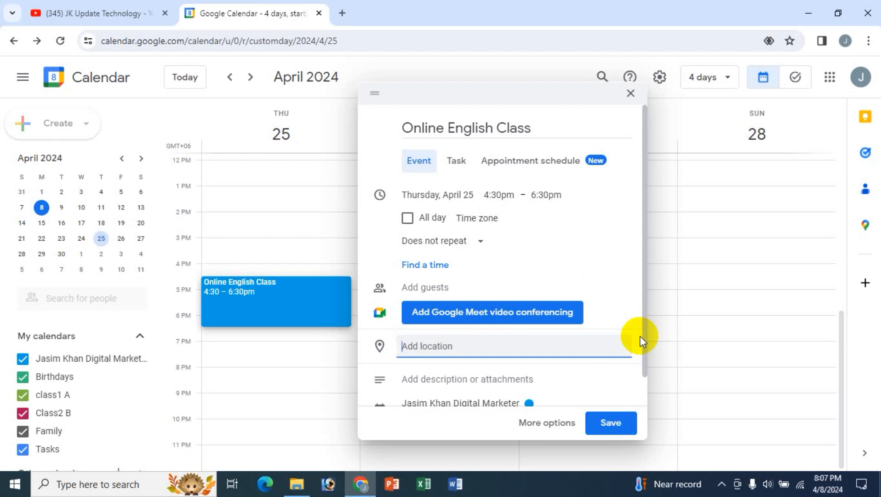
pyautogui.write('mirpur')
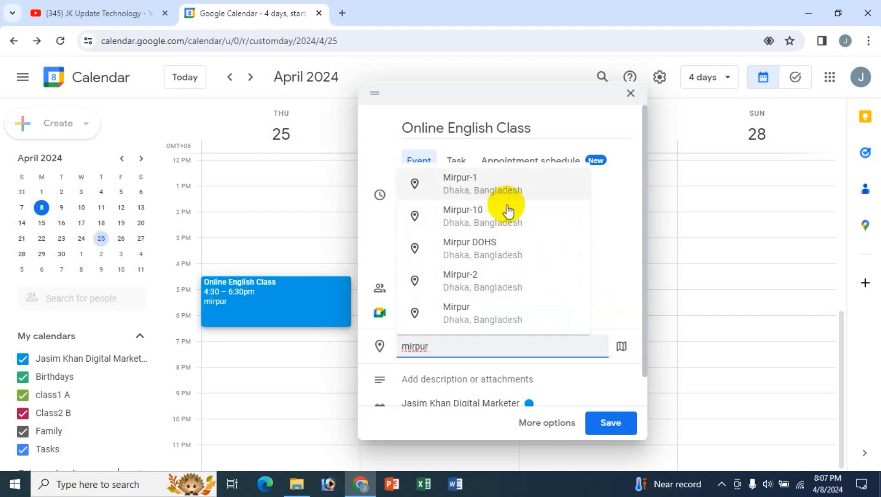
pyautogui.click(472, 219)
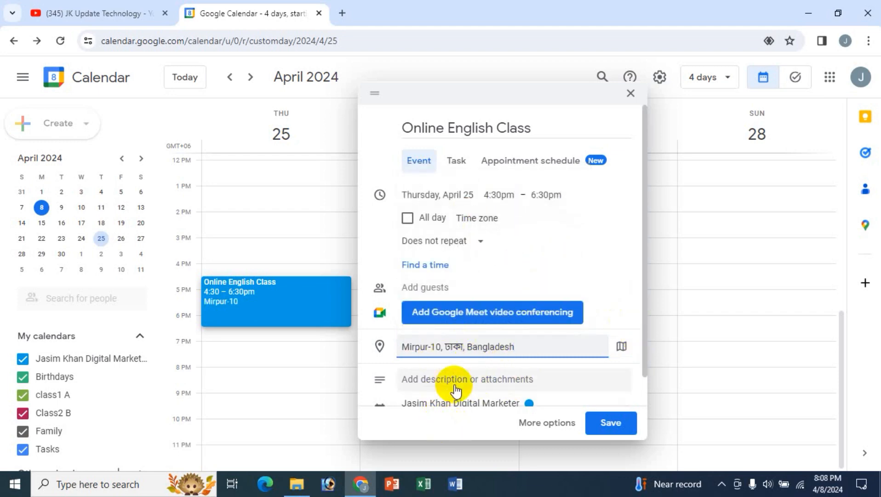
# Step: Enter the event description "klsdfs sd dlkdsf s dsfsds" and format it in bold and italic
pyautogui.click(430, 386)
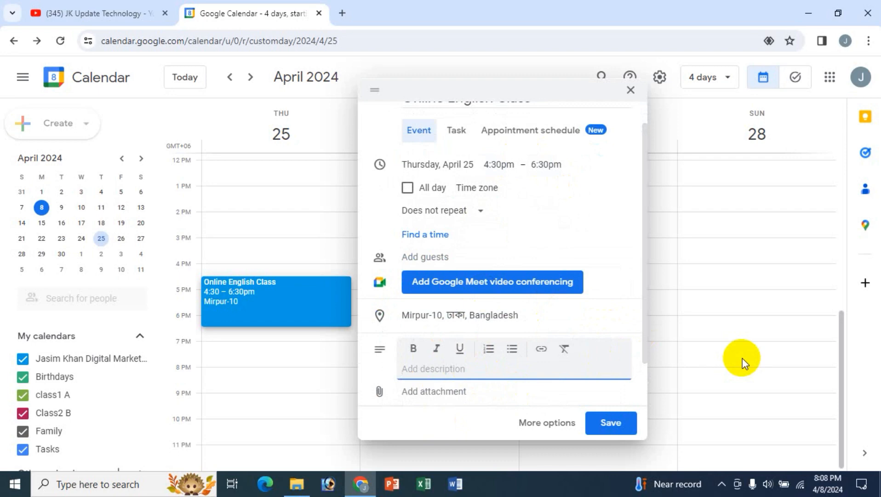
pyautogui.write('klsdfs sd dlkdsf s dsfsds')
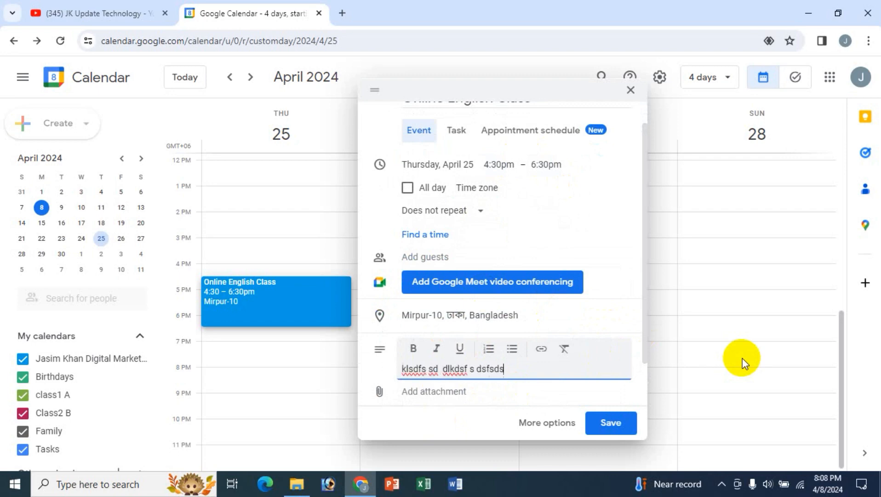
pyautogui.doubleClick(491, 368)
pyautogui.moveTo(413, 365); pyautogui.dragTo(404, 367)
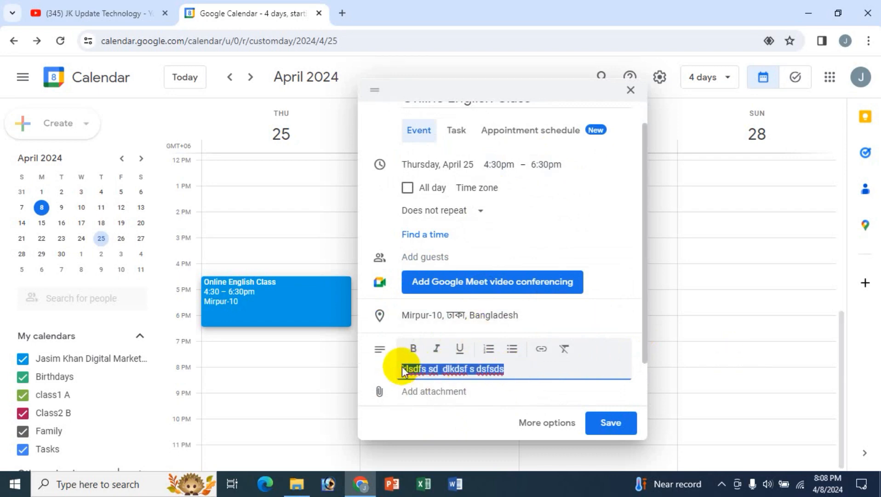
pyautogui.click(413, 348)
pyautogui.click(437, 349)
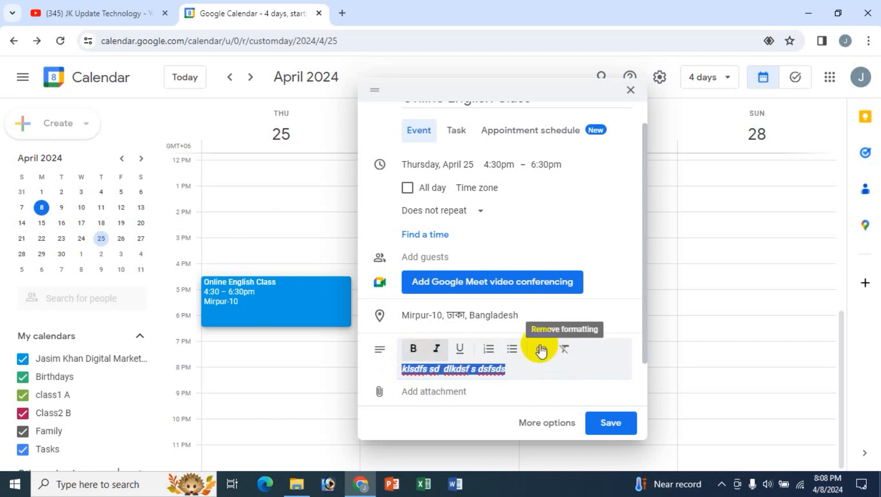
pyautogui.click(522, 376)
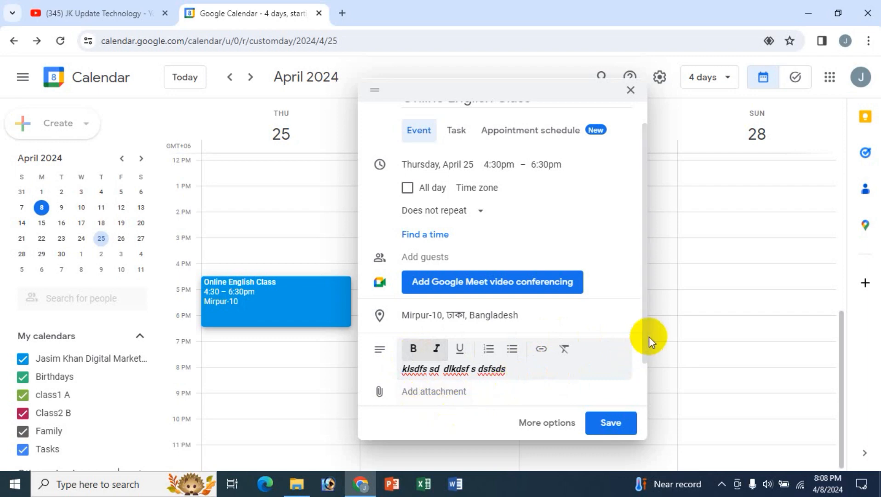
# Step: View the Google Drive file picker for event attachments, and close it without attaching a file
pyautogui.scroll(-2, 644, 337)
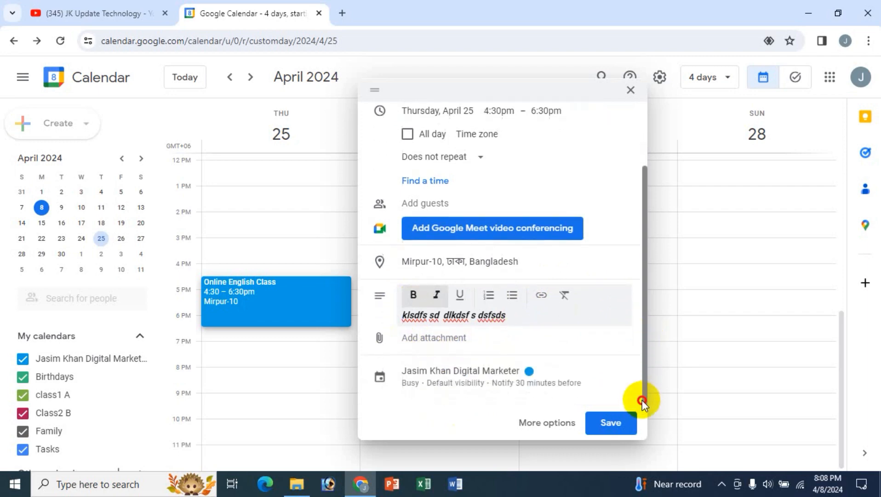
pyautogui.click(427, 339)
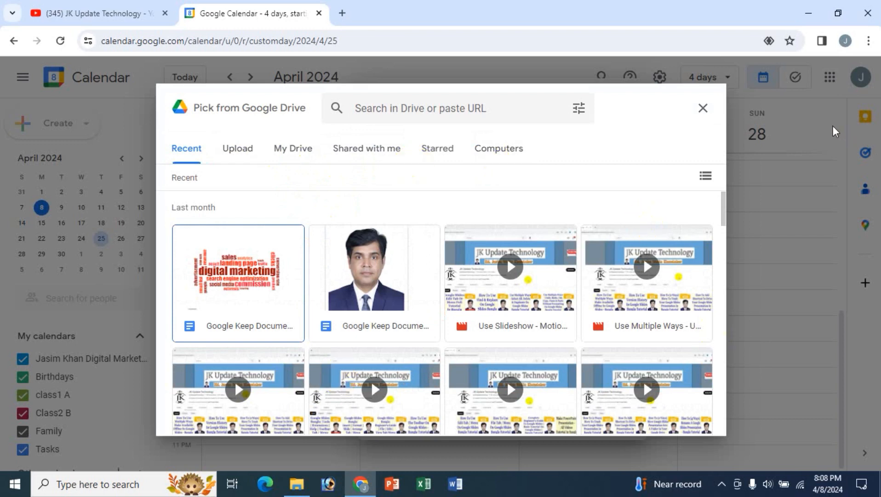
pyautogui.click(703, 108)
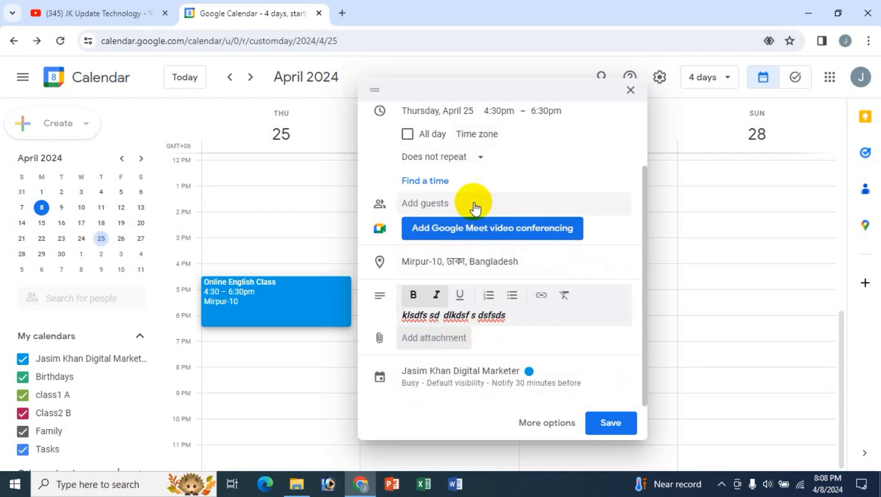
# Step: Open the event's full options, check its Find a time schedule, and return to the event details
pyautogui.click(533, 422)
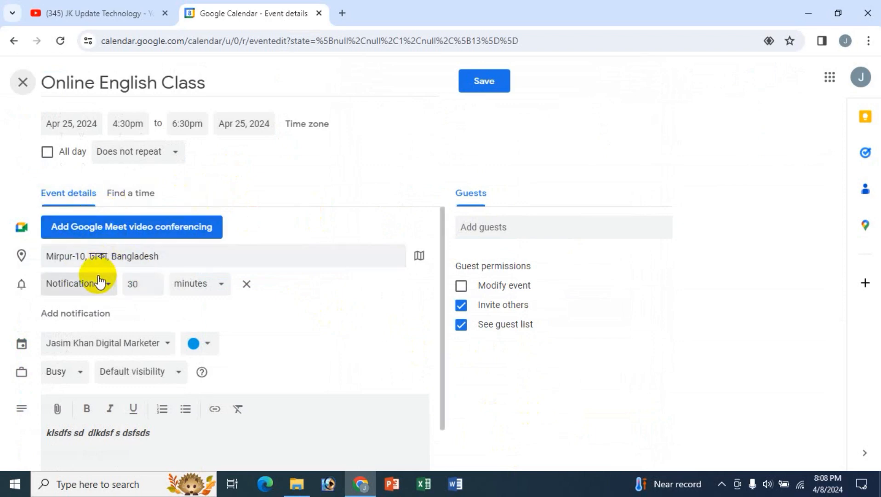
pyautogui.click(139, 198)
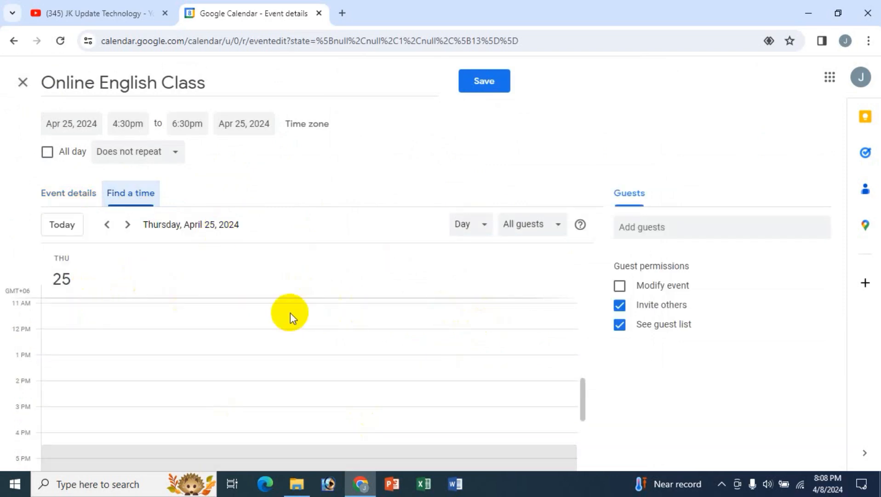
pyautogui.click(66, 199)
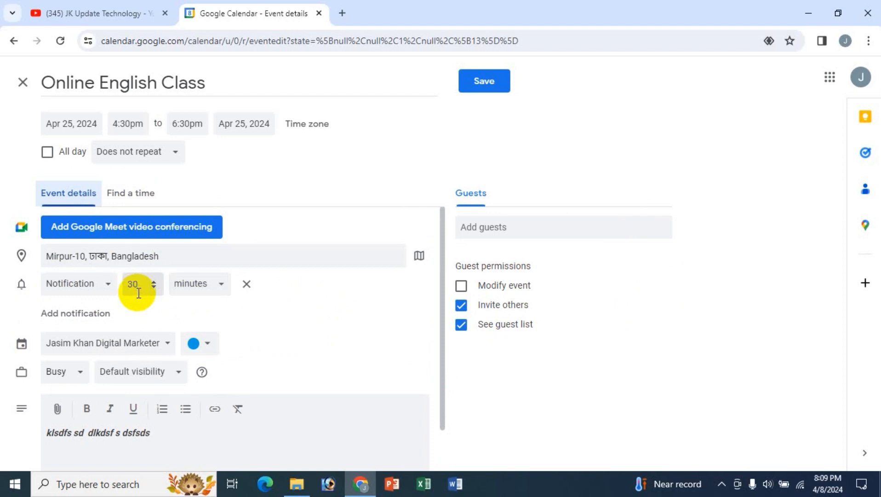
# Step: Try the notification's time units, a 32-minute lead time and a second notification, restoring the single 30-minute notification
pyautogui.click(221, 292)
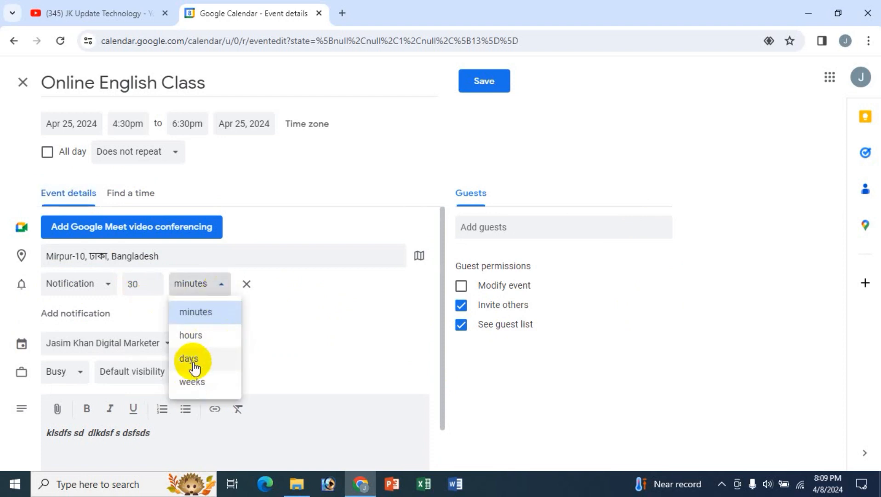
pyautogui.click(300, 167)
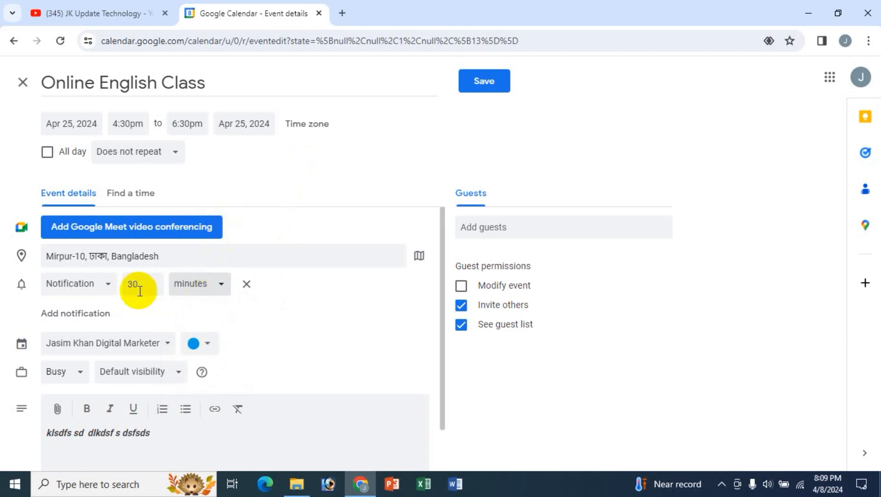
pyautogui.click(141, 290)
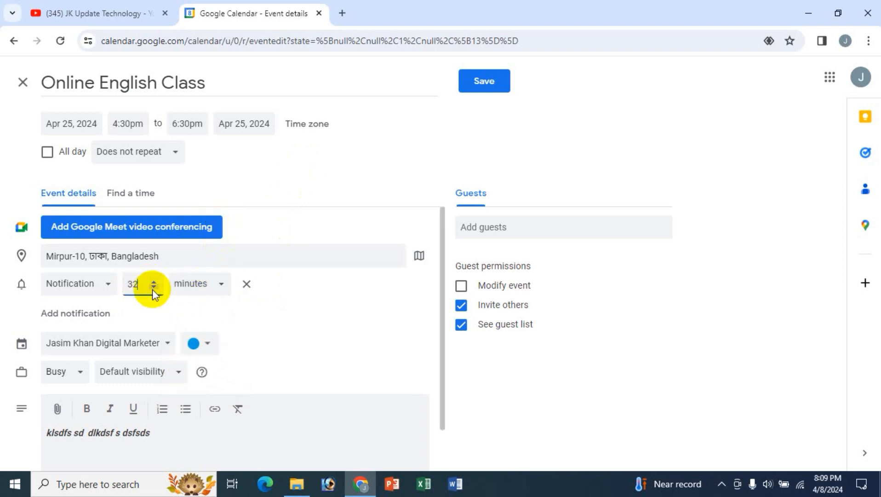
pyautogui.click(153, 286)
pyautogui.click(155, 281)
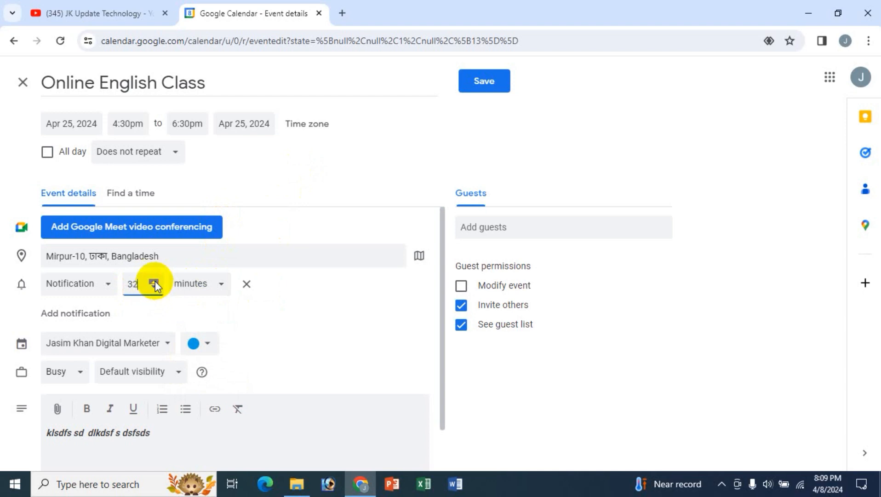
pyautogui.click(154, 287)
pyautogui.click(153, 288)
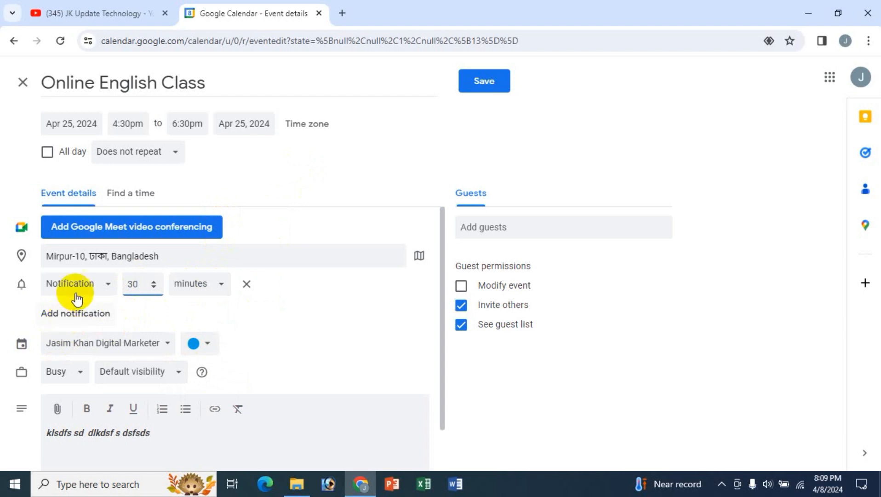
pyautogui.click(89, 323)
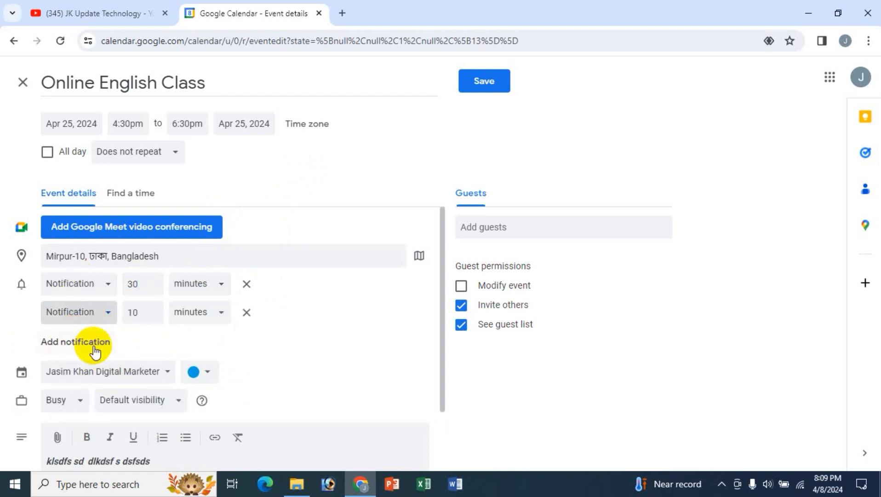
pyautogui.click(246, 315)
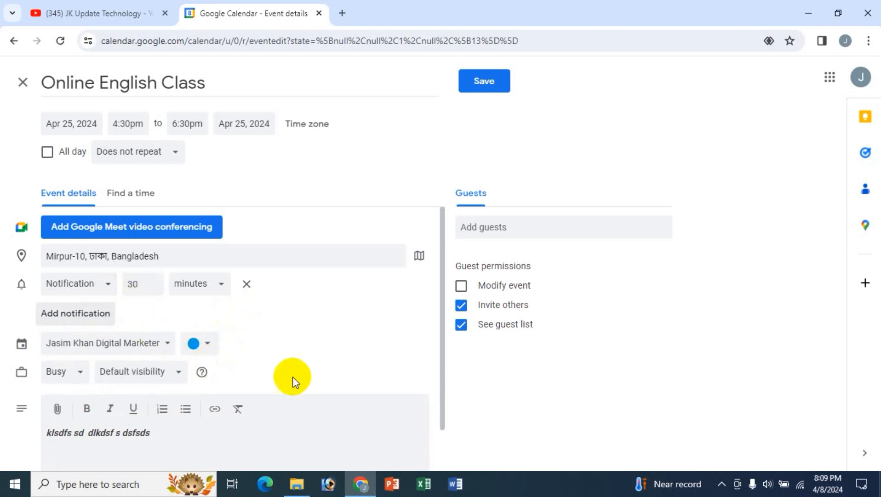
# Step: Examine the event's Busy/Free availability and visibility choices, and dismiss both without changes
pyautogui.scroll(-2, 294, 381)
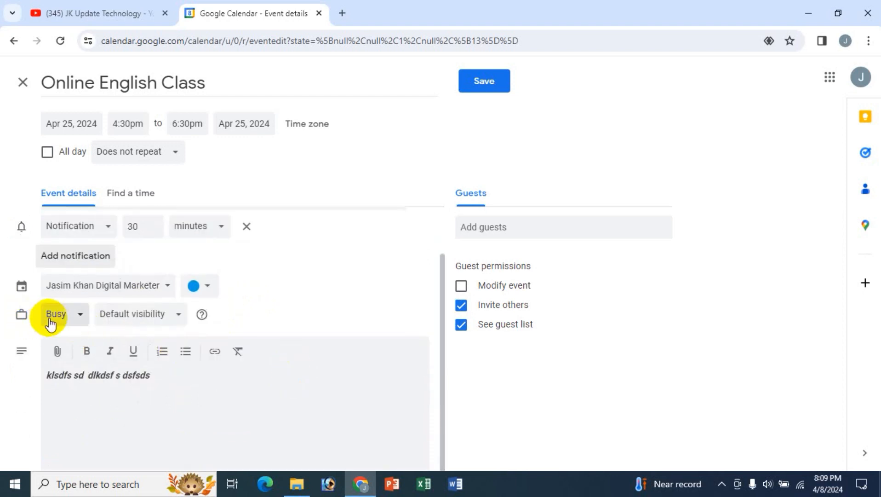
pyautogui.click(79, 317)
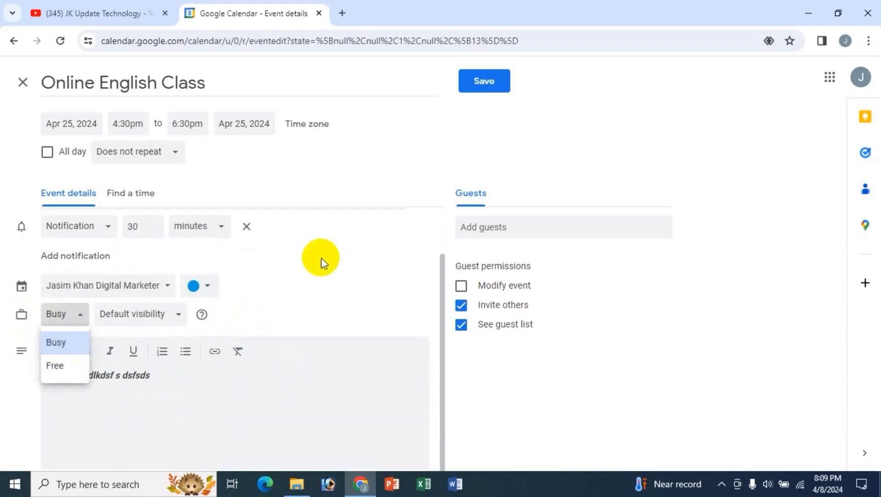
pyautogui.click(302, 165)
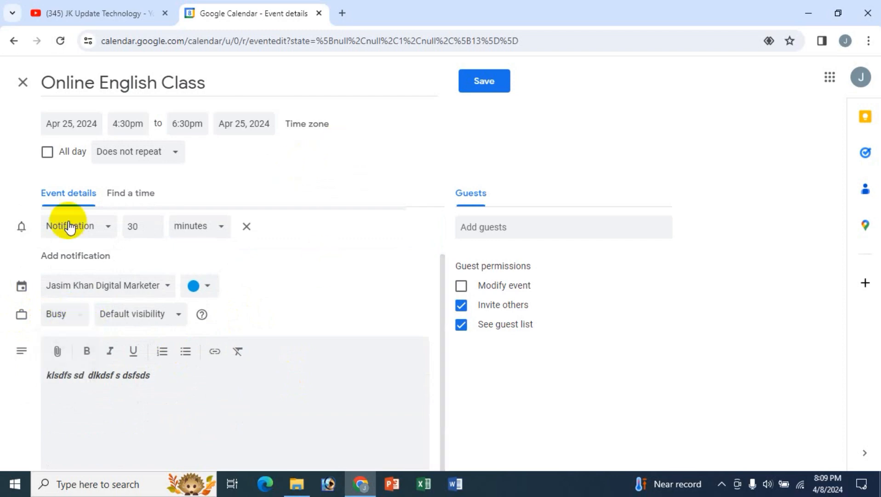
pyautogui.click(171, 322)
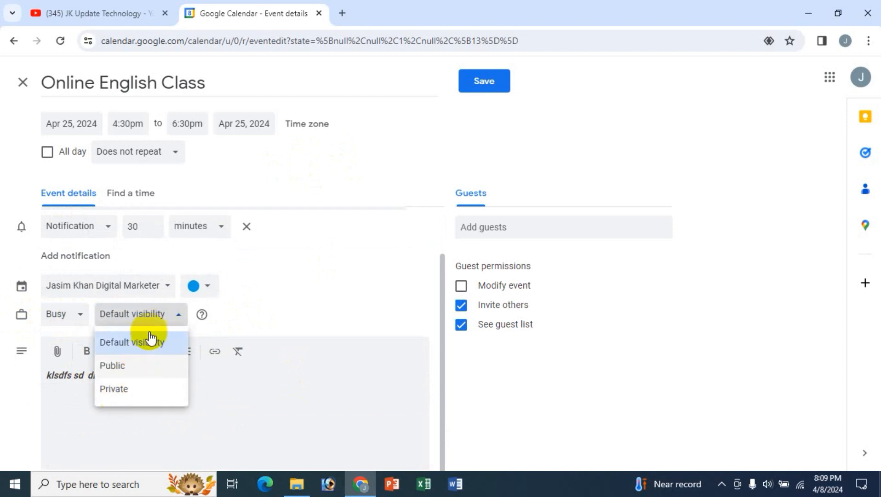
pyautogui.click(316, 170)
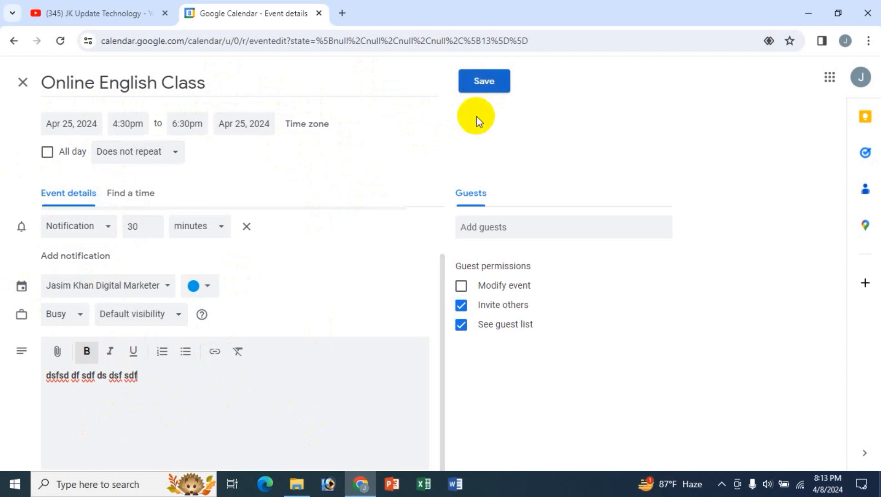
# Step: Save the "Online English Class" event, and open its summary from April 25 in the calendar
pyautogui.click(479, 87)
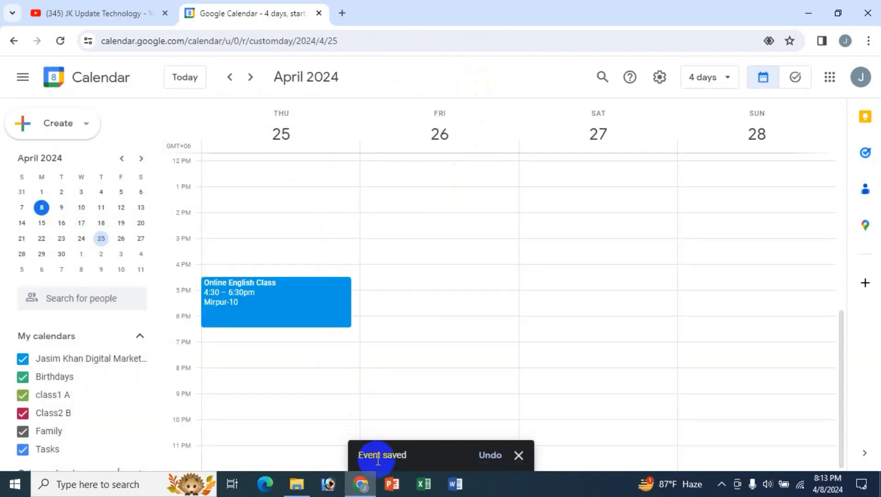
pyautogui.click(491, 457)
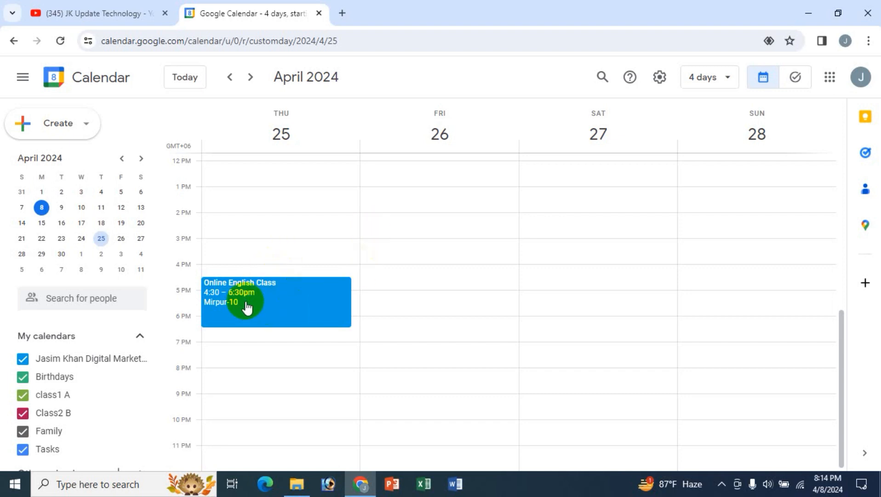
pyautogui.click(260, 294)
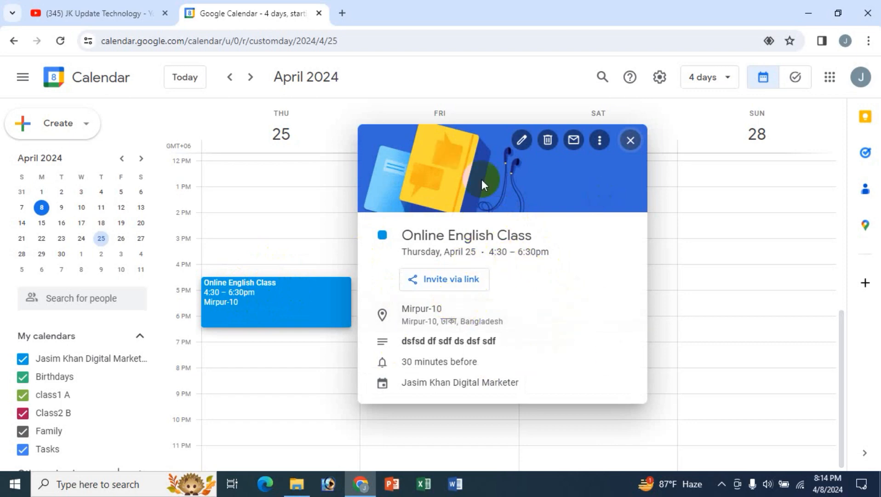
# Step: Open the saved event for editing, and set its notification to 45 minutes before
pyautogui.click(522, 140)
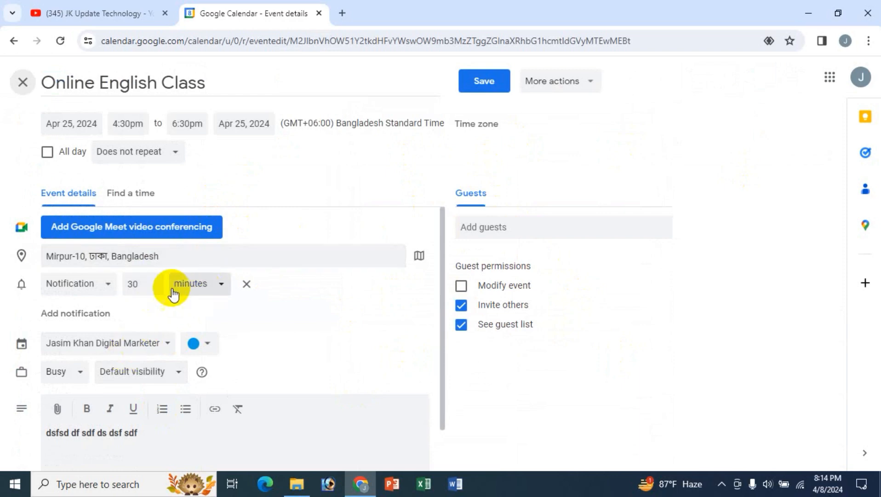
pyautogui.click(155, 282)
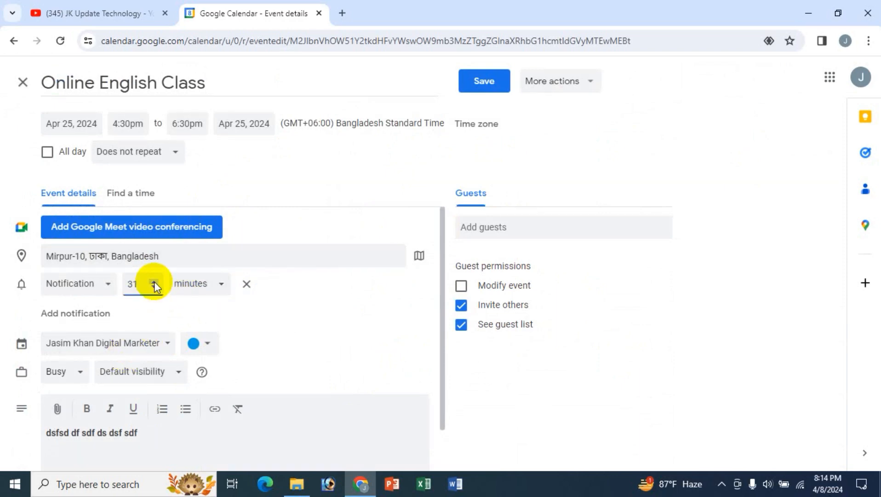
pyautogui.click(154, 282)
pyautogui.click(155, 282)
pyautogui.click(154, 281)
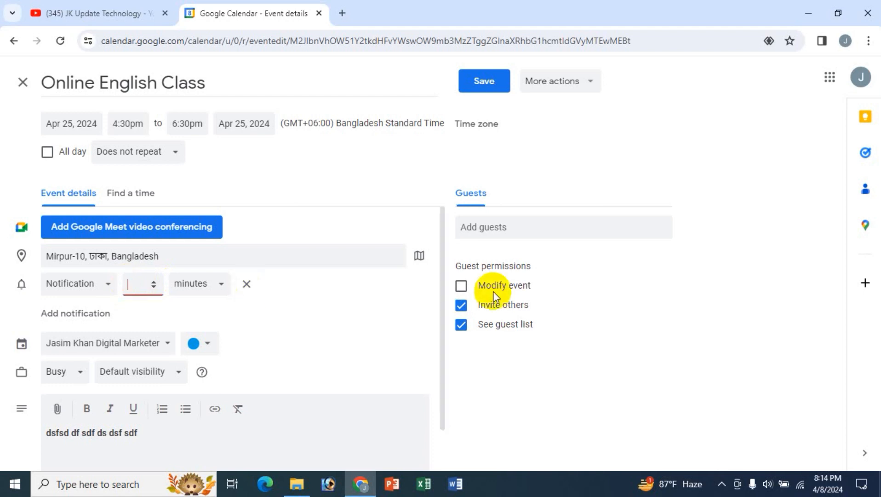
pyautogui.write('5')
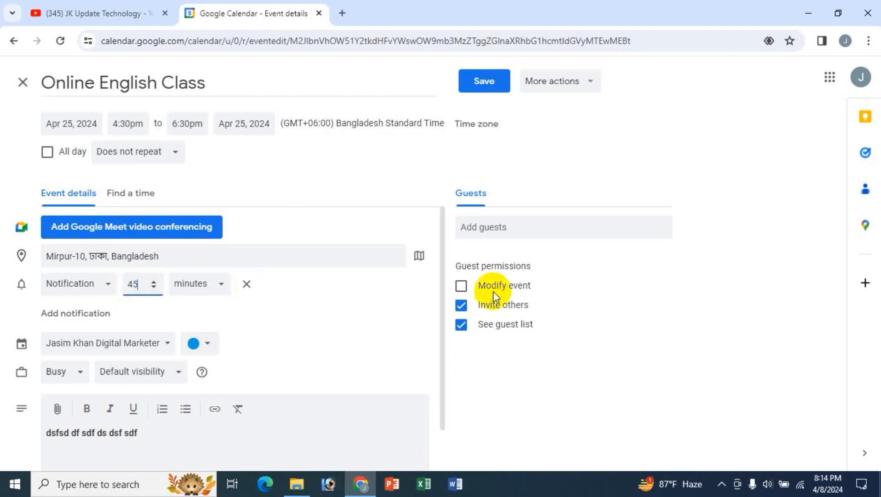
# Step: Set the event's visibility to Public, and append "dad" to the end of its description
pyautogui.click(159, 378)
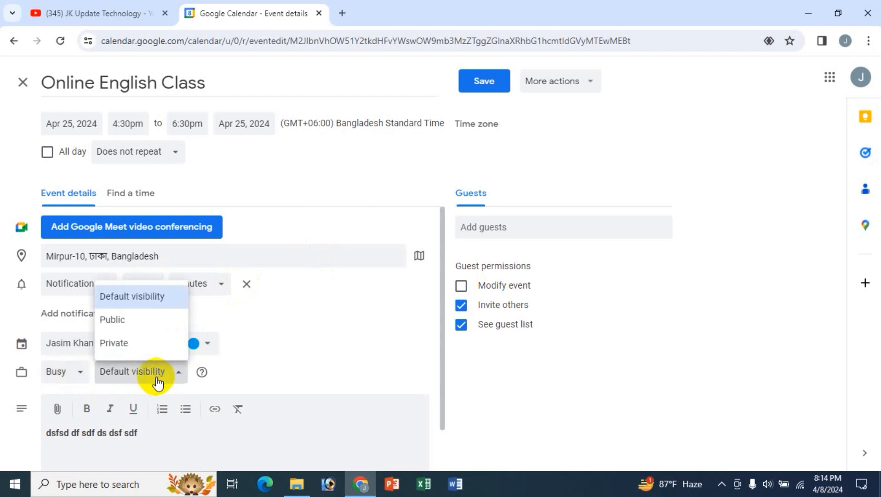
pyautogui.click(121, 327)
pyautogui.scroll(-2, 311, 391)
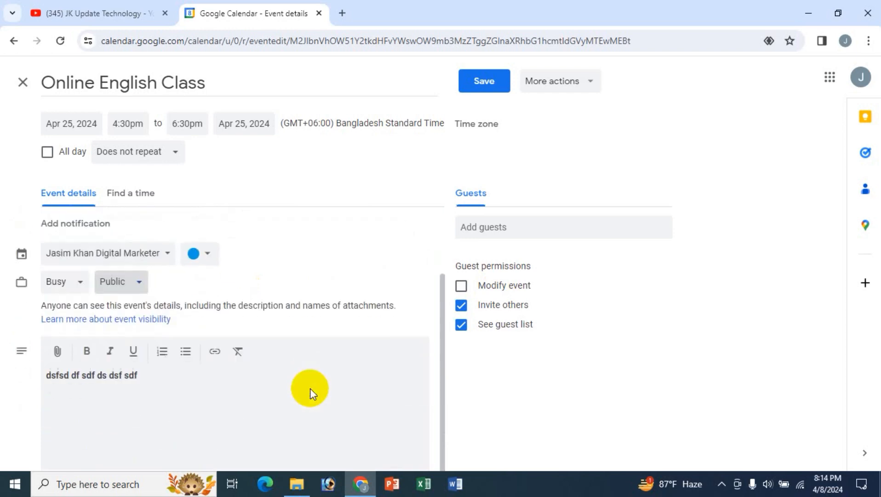
pyautogui.click(177, 380)
pyautogui.write('dad')
pyautogui.scroll(2, 240, 370)
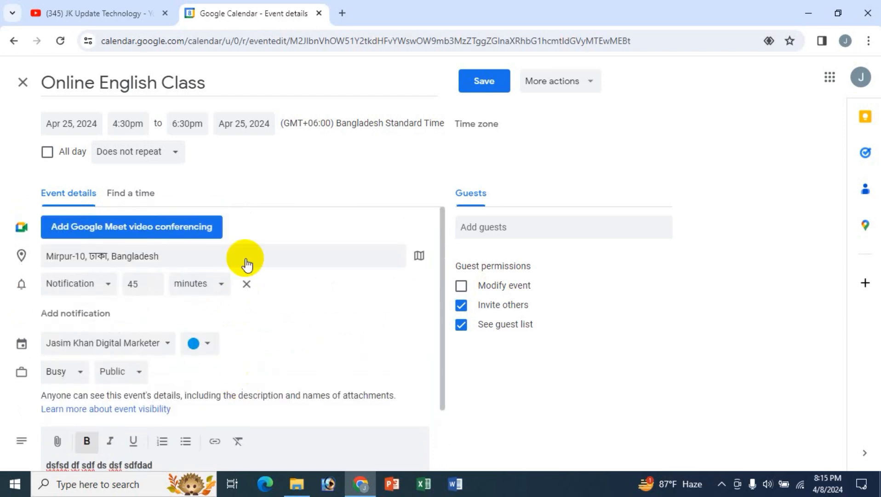
# Step: Review the additional actions available for the event, and save the edited "Online English Class" event
pyautogui.click(593, 82)
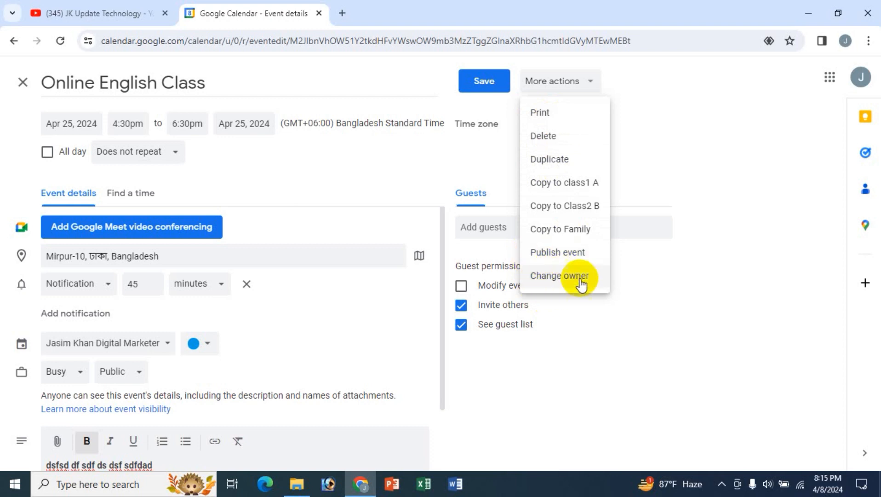
pyautogui.click(346, 70)
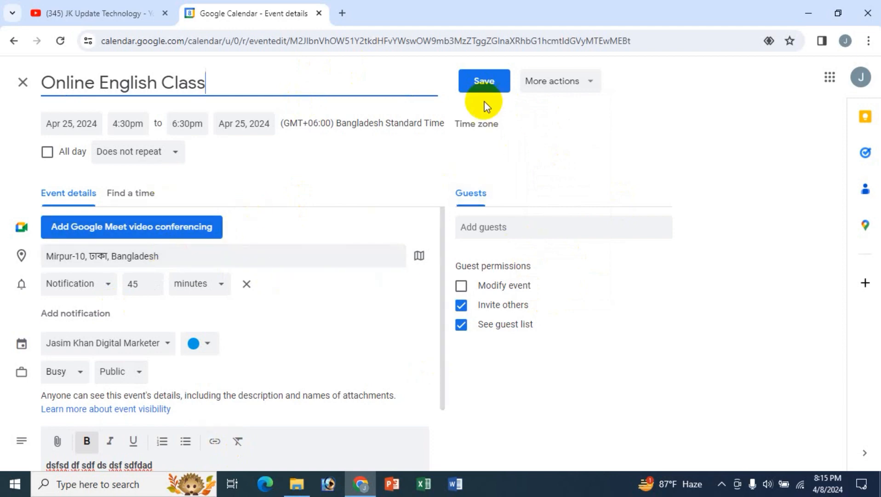
pyautogui.click(483, 86)
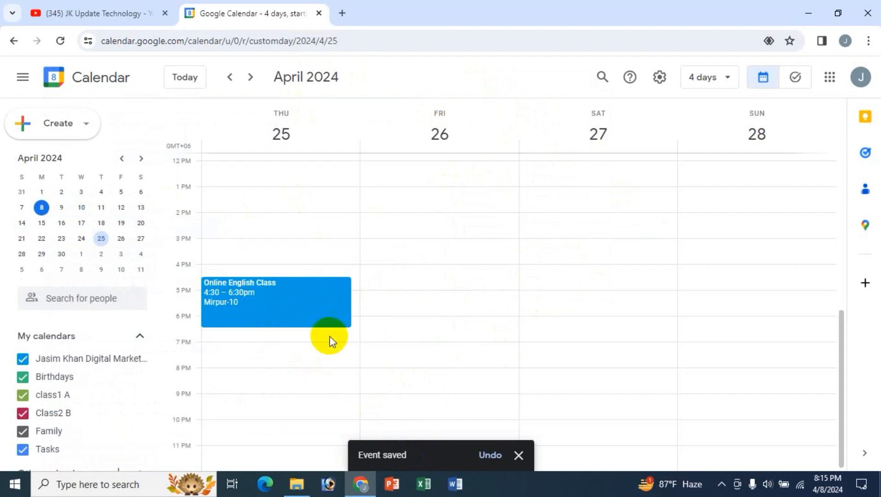
# Step: Open the "Online English Class" summary from April 25, review its delete, email and further actions, and close it
pyautogui.click(286, 304)
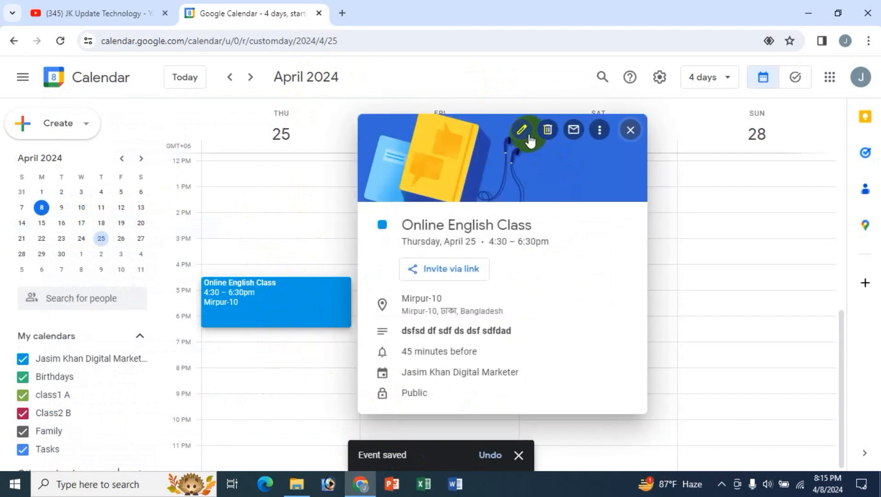
pyautogui.click(548, 132)
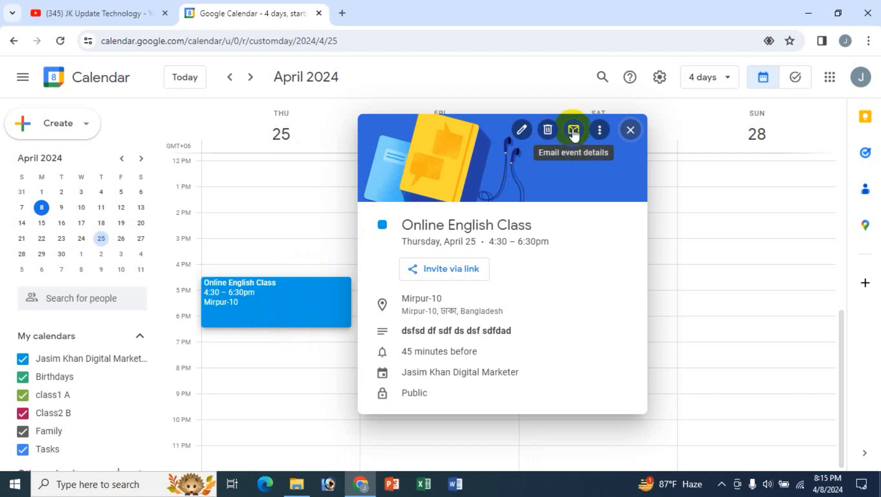
pyautogui.click(600, 133)
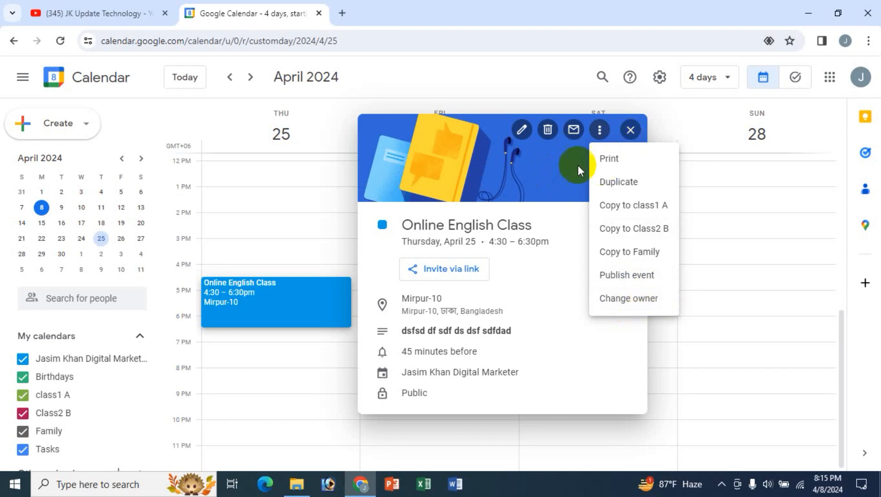
pyautogui.click(629, 132)
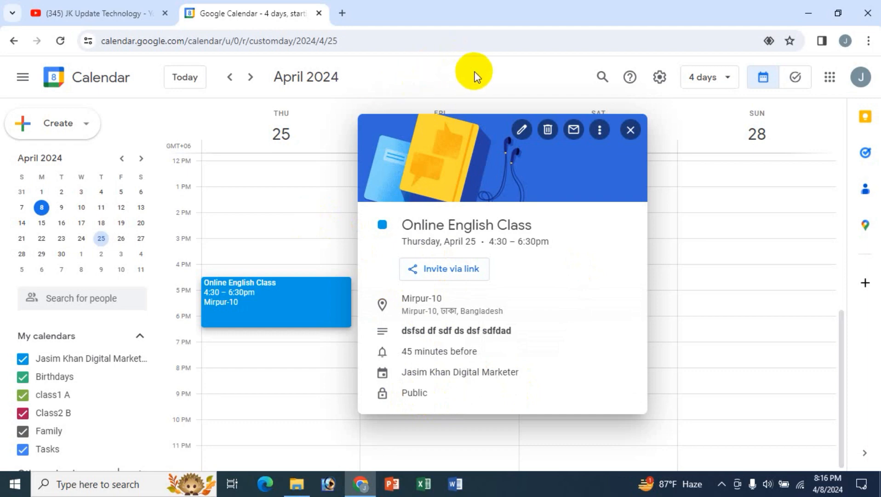
pyautogui.click(631, 131)
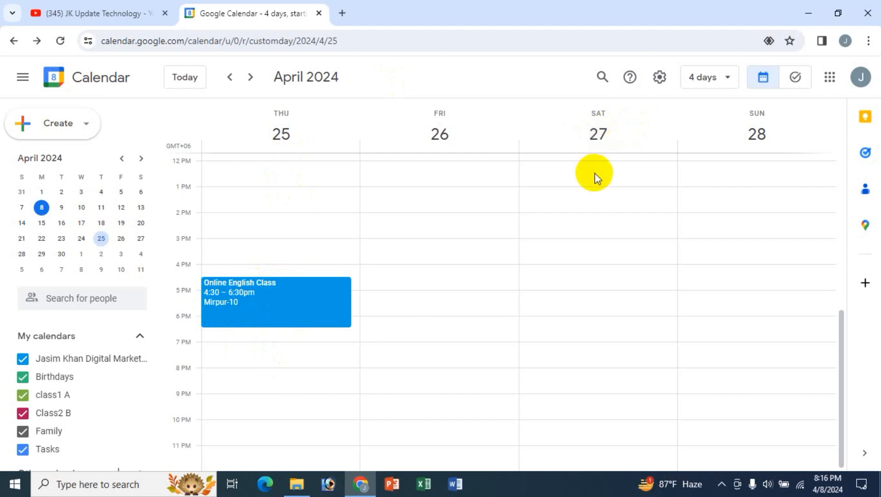
# Step: Show April 30 in the calendar, and examine the blank Event, Task and Appointment schedule forms without saving anything
pyautogui.click(61, 255)
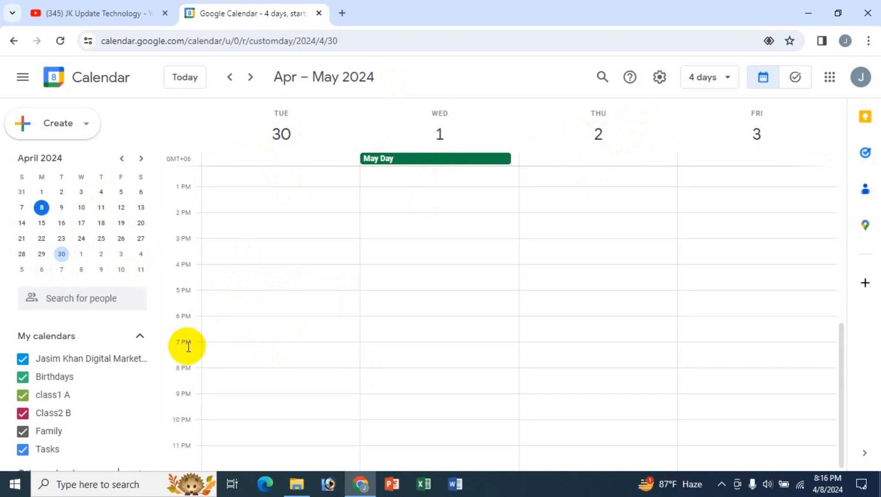
pyautogui.click(234, 381)
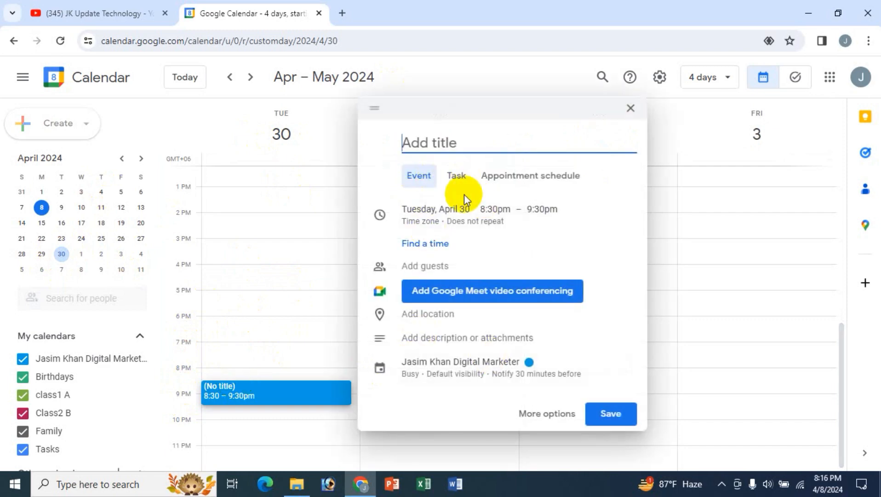
pyautogui.click(457, 183)
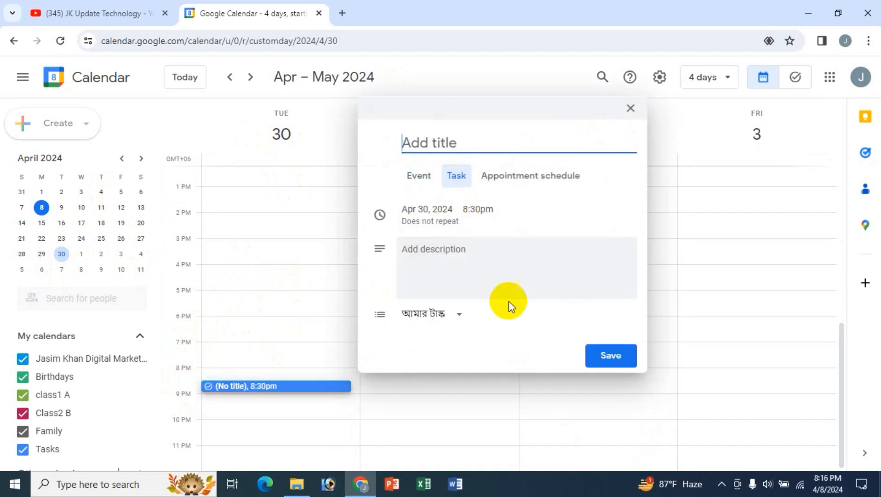
pyautogui.click(529, 179)
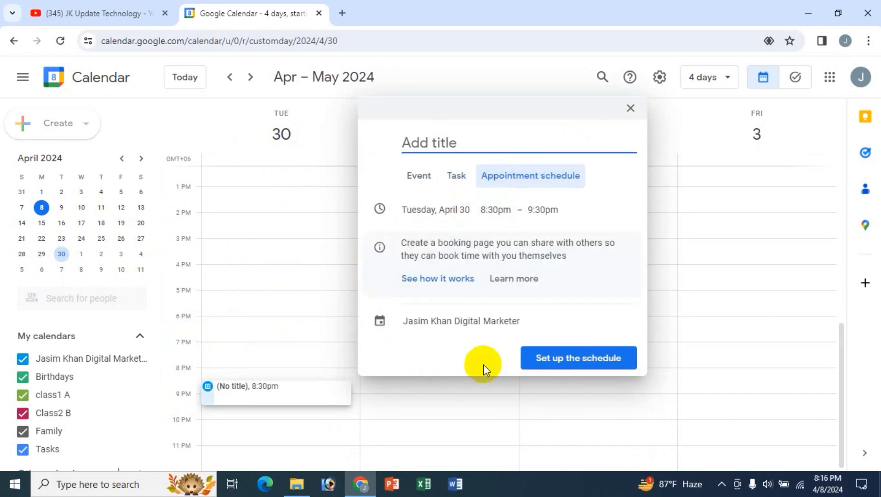
pyautogui.click(631, 109)
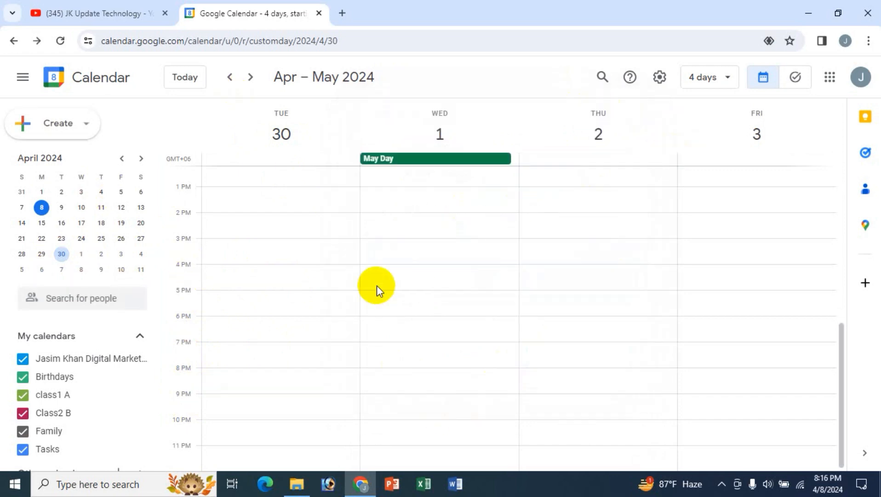
pyautogui.click(87, 129)
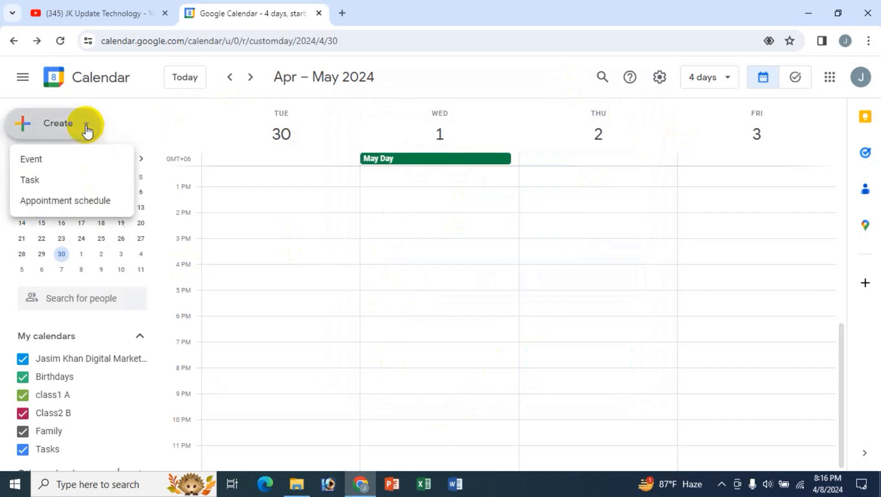
pyautogui.click(33, 159)
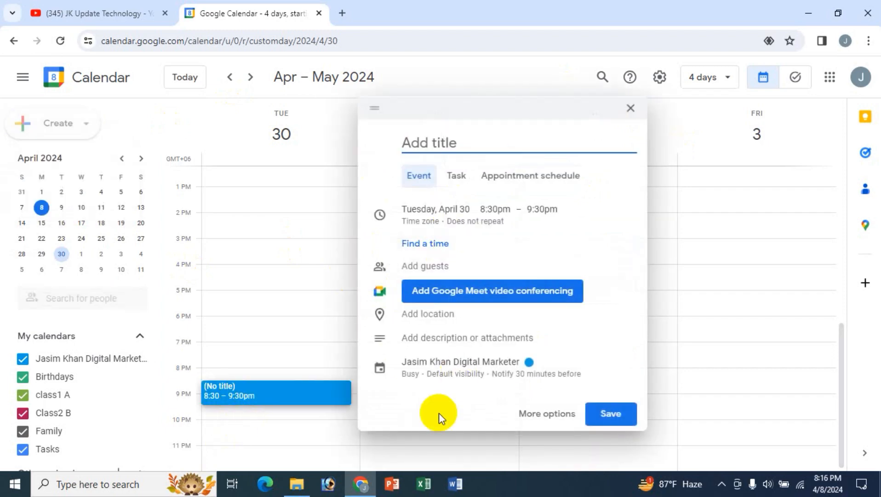
pyautogui.click(630, 110)
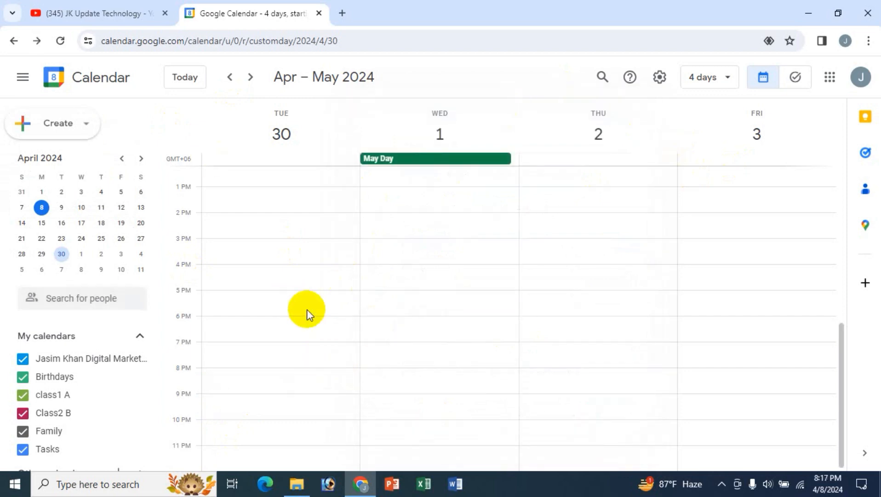
# Step: Start a new task and title it "Read Bangla Literature"
pyautogui.click(87, 125)
pyautogui.click(38, 186)
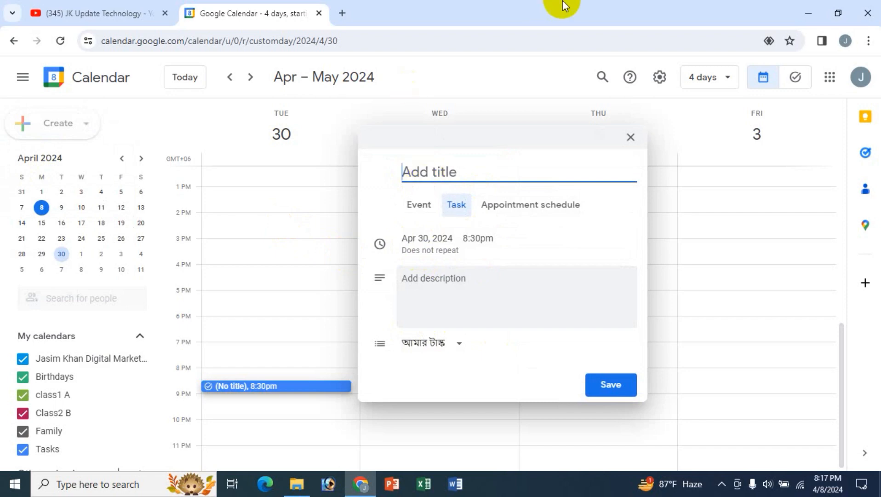
pyautogui.write('Read Bangla Literature')
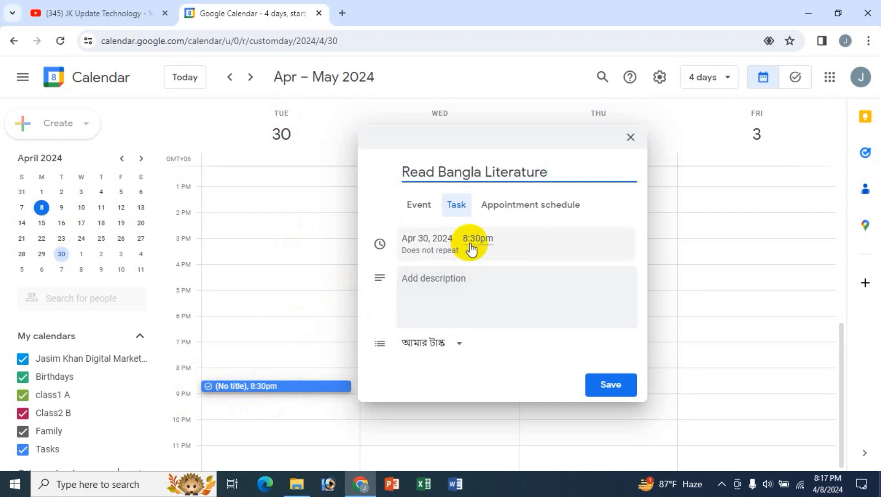
# Step: Set the task's date to April 28, 2024 and its time to 7:45pm
pyautogui.click(446, 239)
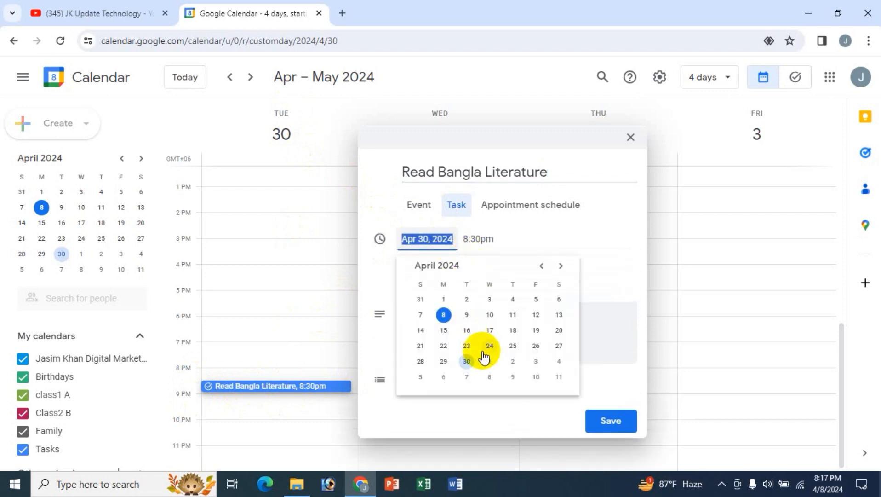
pyautogui.click(421, 362)
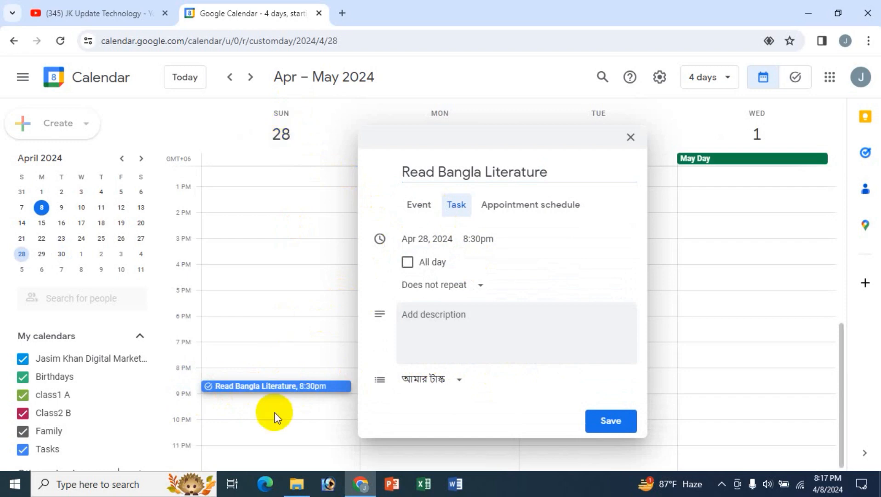
pyautogui.click(487, 241)
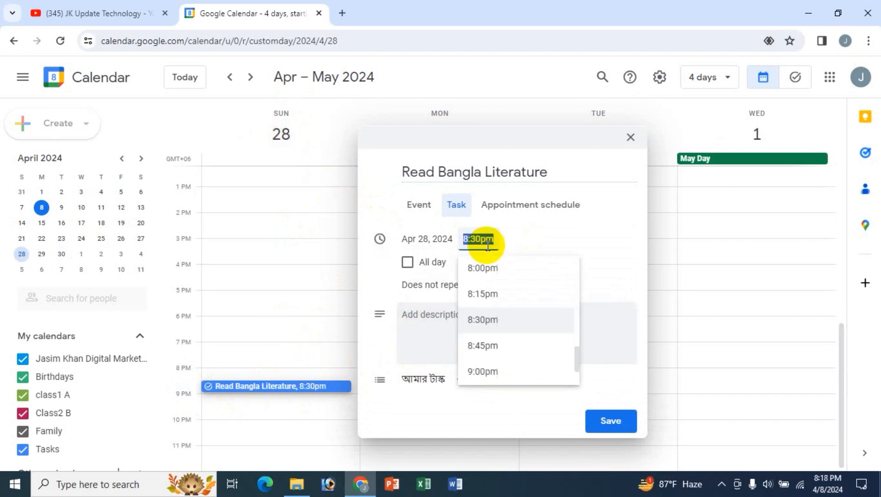
pyautogui.scroll(2, 490, 300)
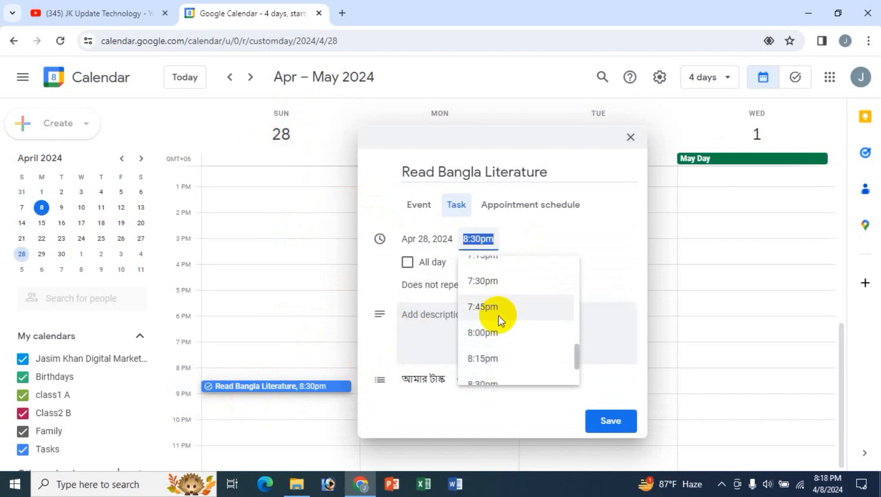
pyautogui.click(491, 315)
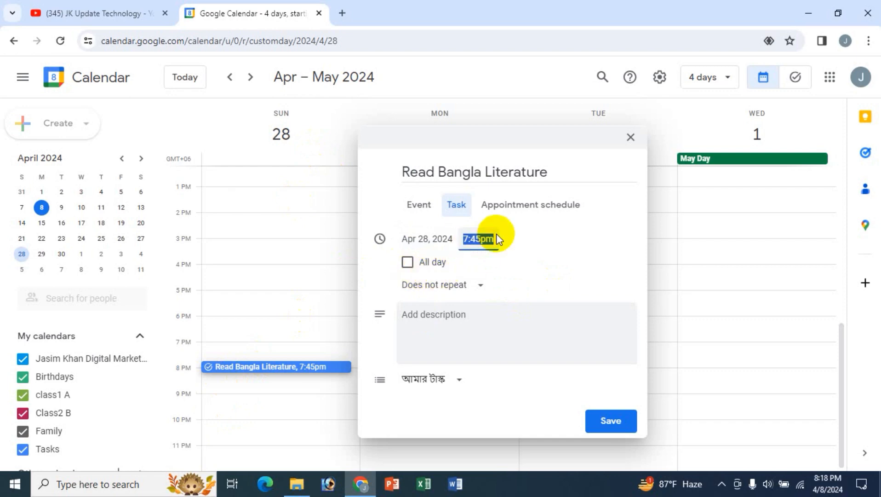
# Step: Examine the task's repeat choices and the custom recurrence settings, and cancel without changes
pyautogui.click(478, 286)
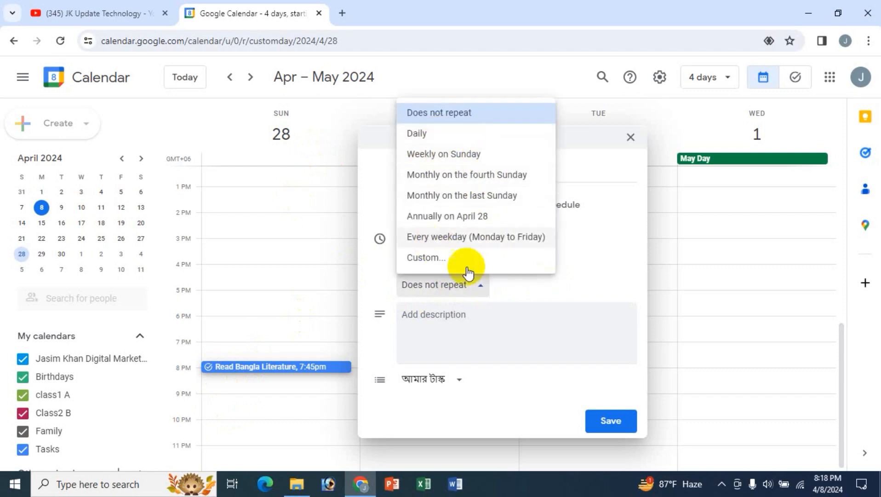
pyautogui.click(436, 260)
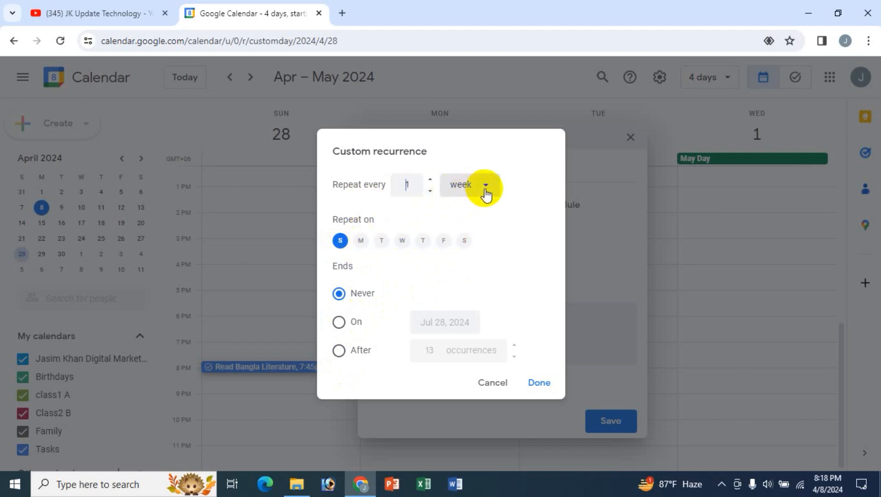
pyautogui.click(492, 383)
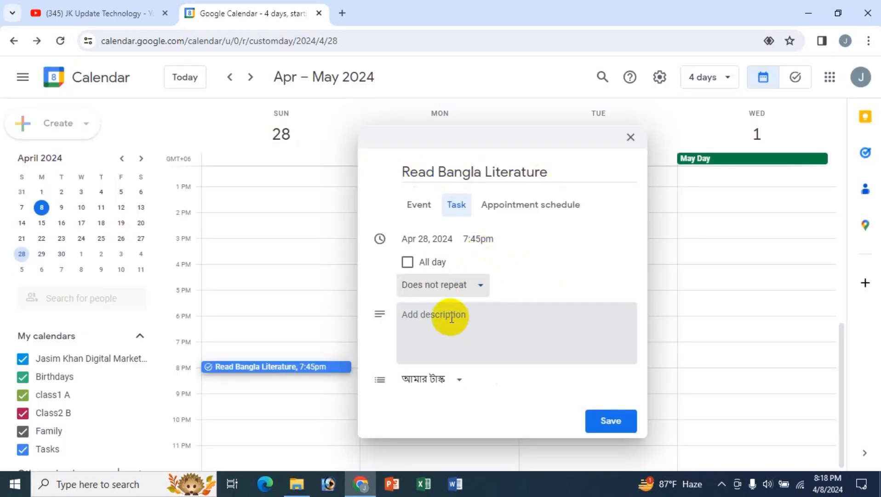
# Step: Enter "kds s ds ds dskl fsdld dsfsd" as the task's description, and save the task in the আমার টাস্ক list
pyautogui.click(445, 332)
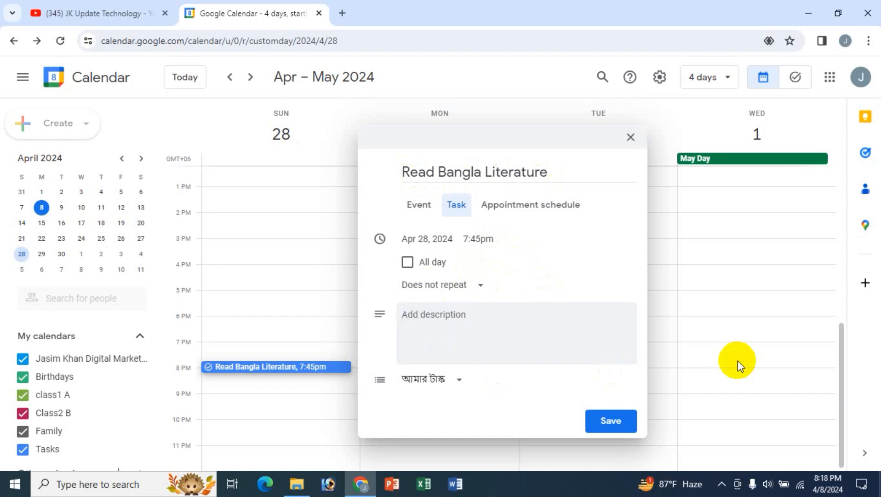
pyautogui.write('kds s ds ds dskl fsdld ')
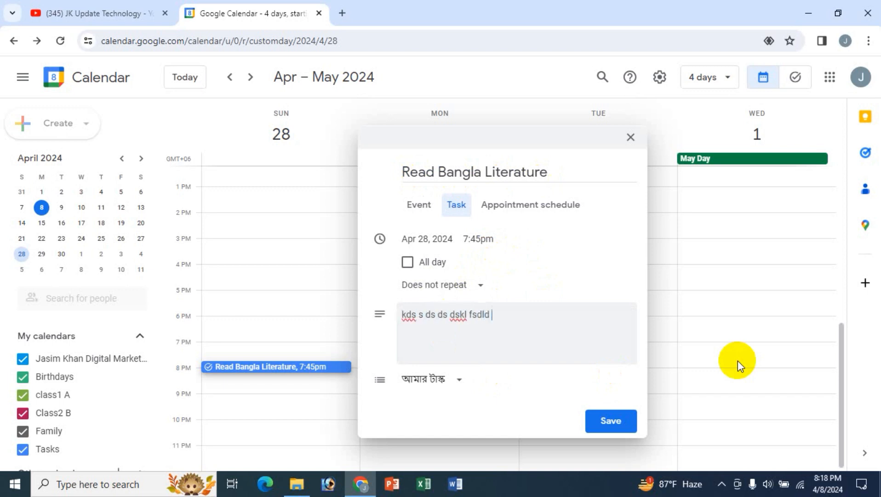
pyautogui.write('dsfsd')
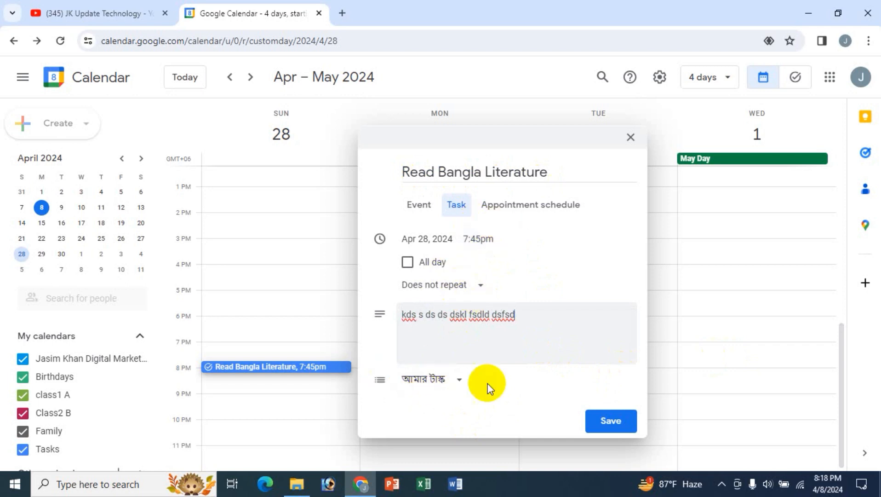
pyautogui.click(461, 385)
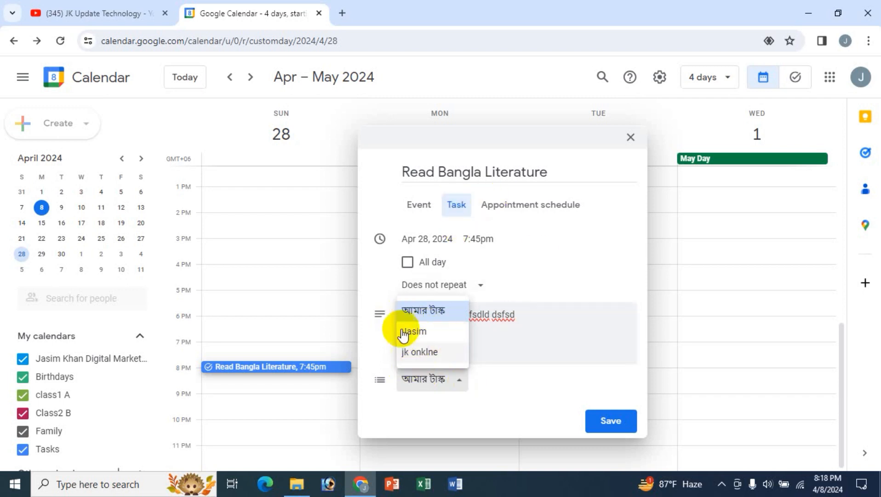
pyautogui.click(449, 424)
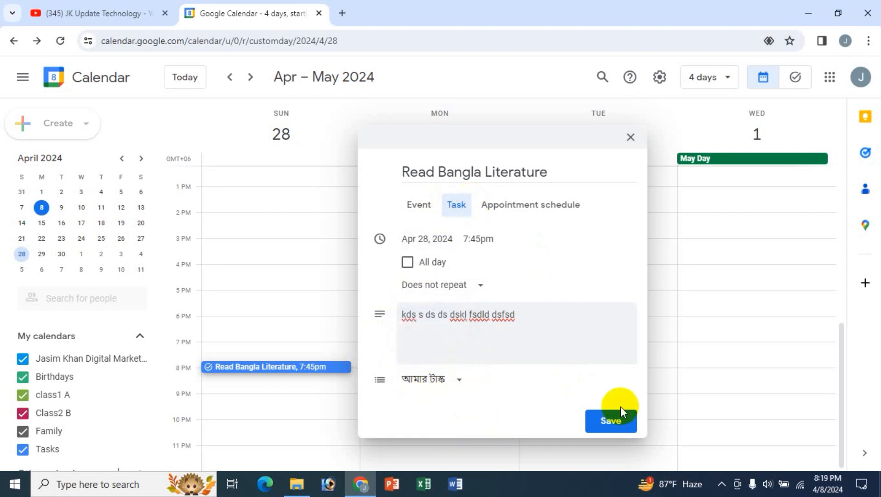
pyautogui.click(612, 422)
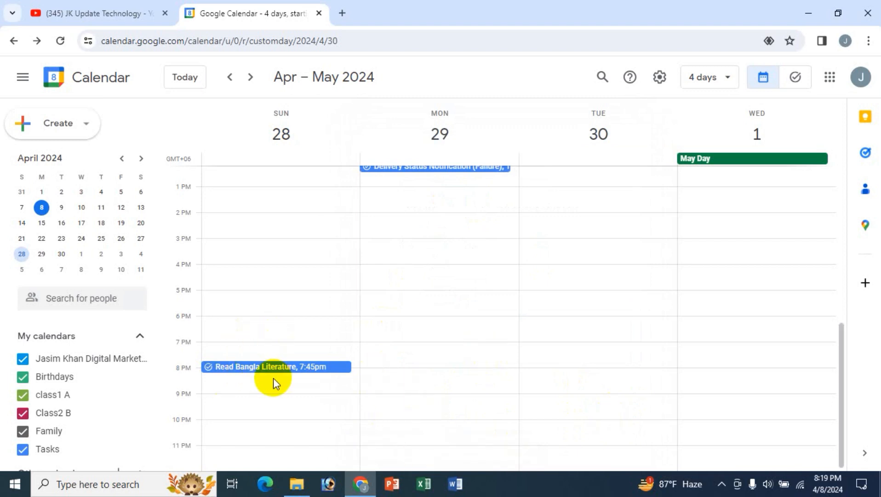
# Step: Review the saved "Read Bangla Literature" task's details and its edit form, and close them without changes
pyautogui.scroll(3, 488, 214)
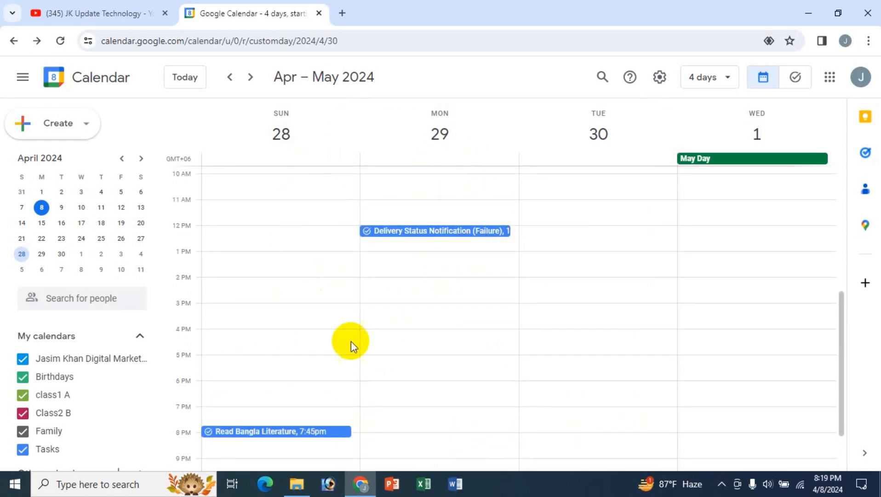
pyautogui.scroll(-3, 350, 343)
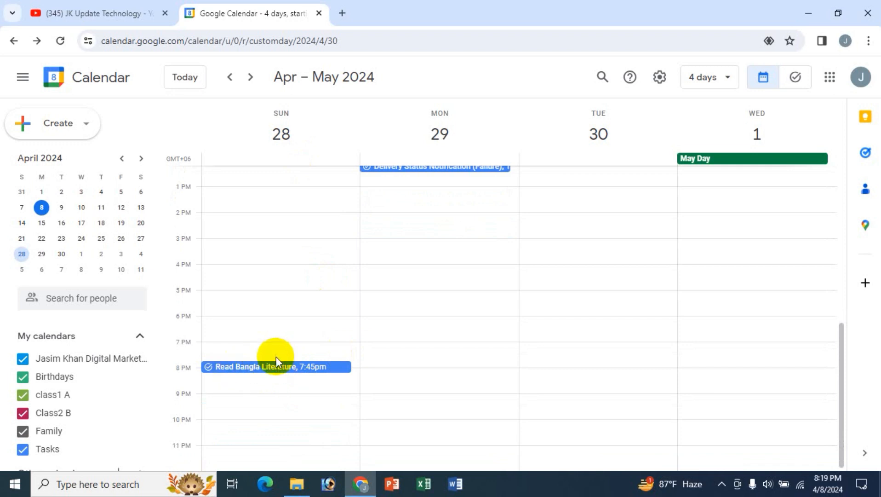
pyautogui.click(275, 363)
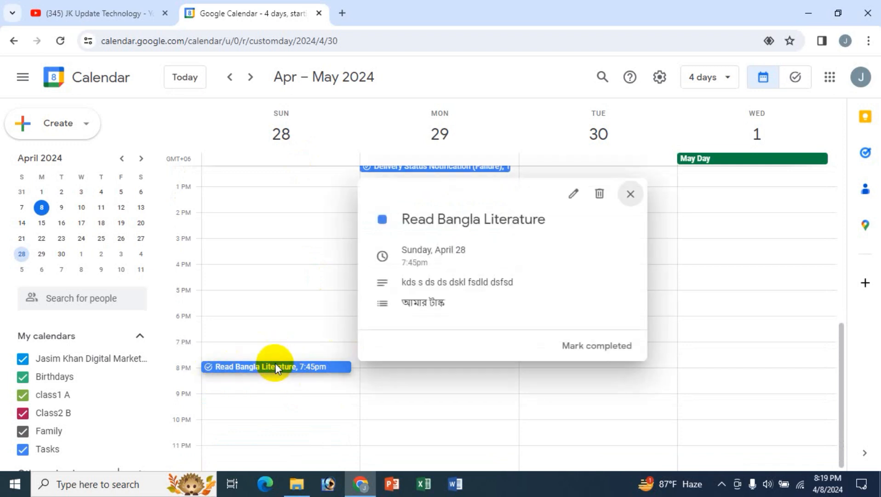
pyautogui.click(575, 196)
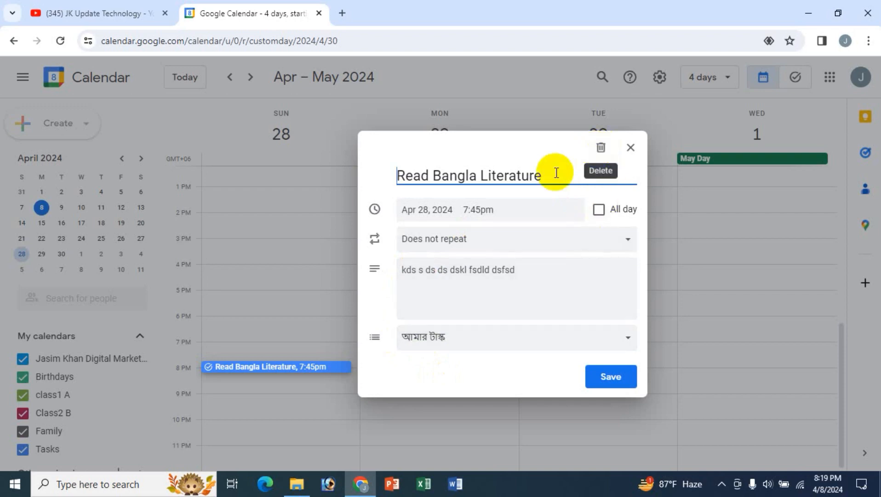
pyautogui.click(631, 148)
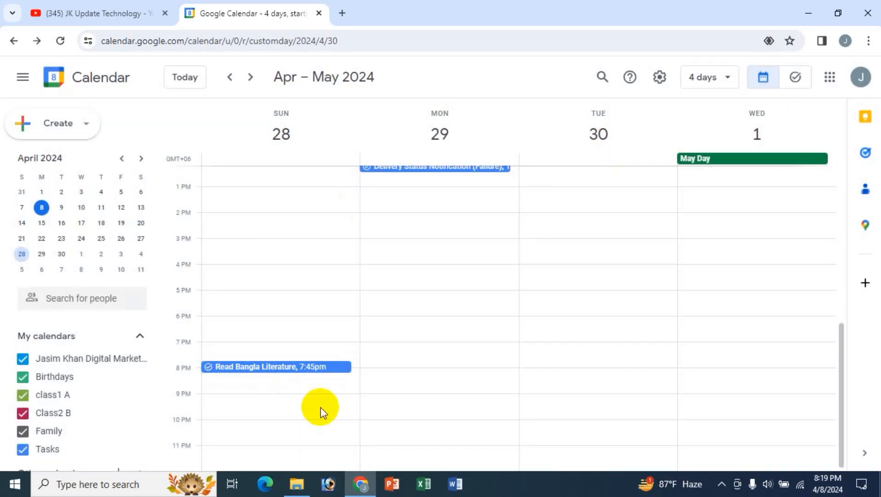
pyautogui.click(299, 368)
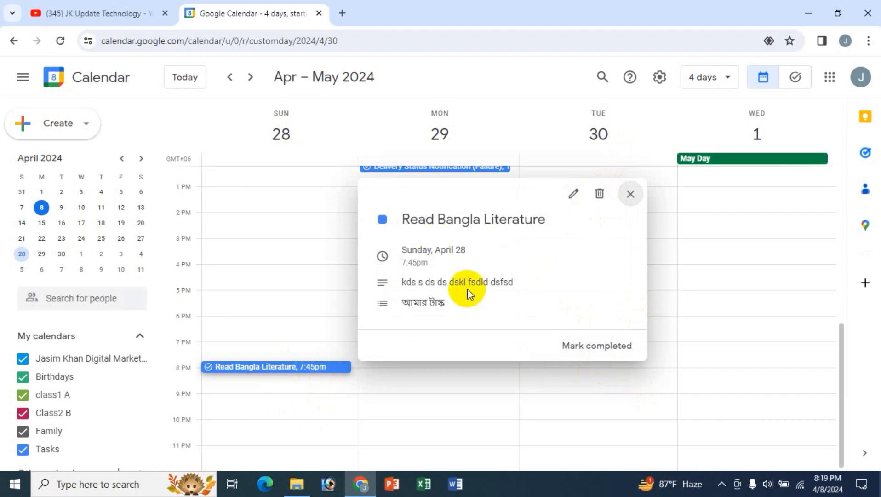
pyautogui.click(629, 196)
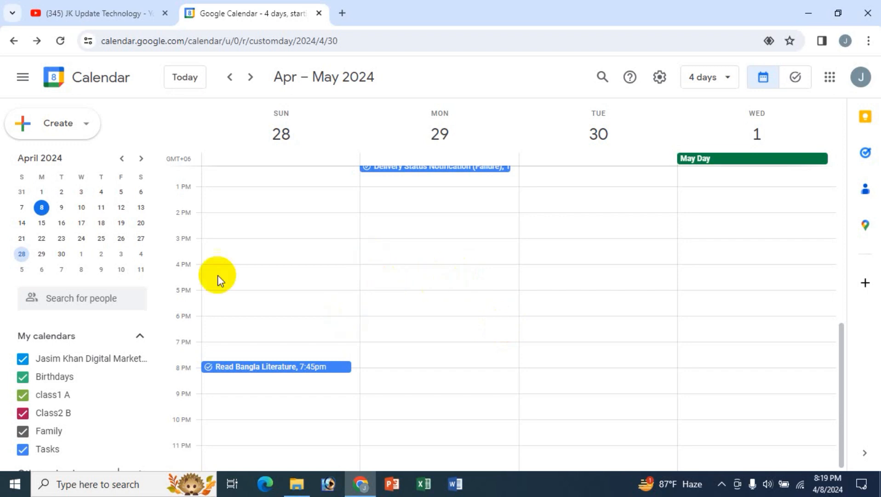
pyautogui.click(141, 223)
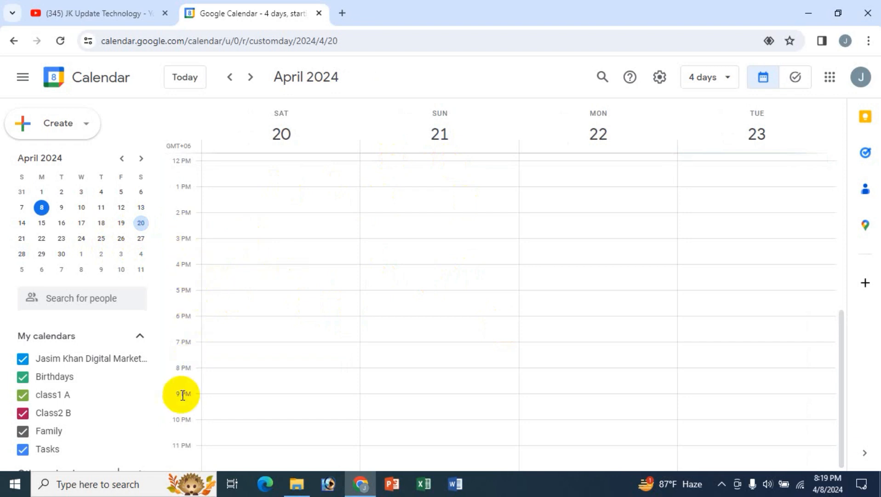
pyautogui.click(266, 251)
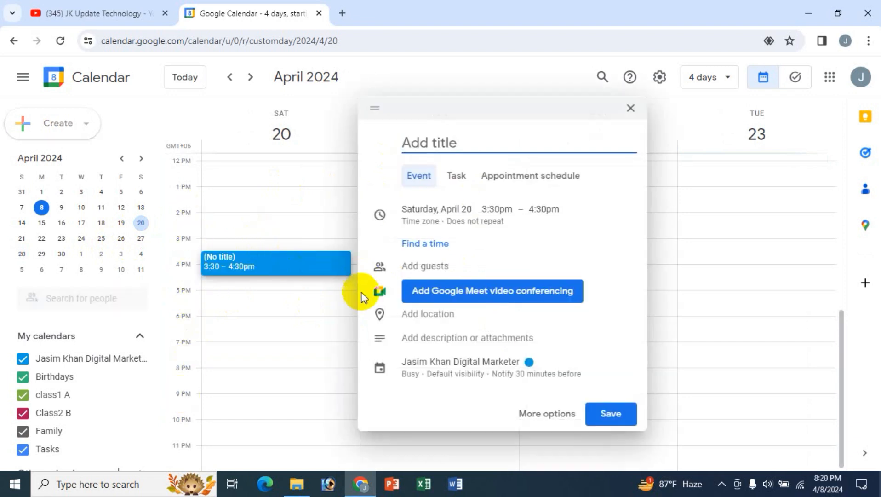
pyautogui.click(528, 179)
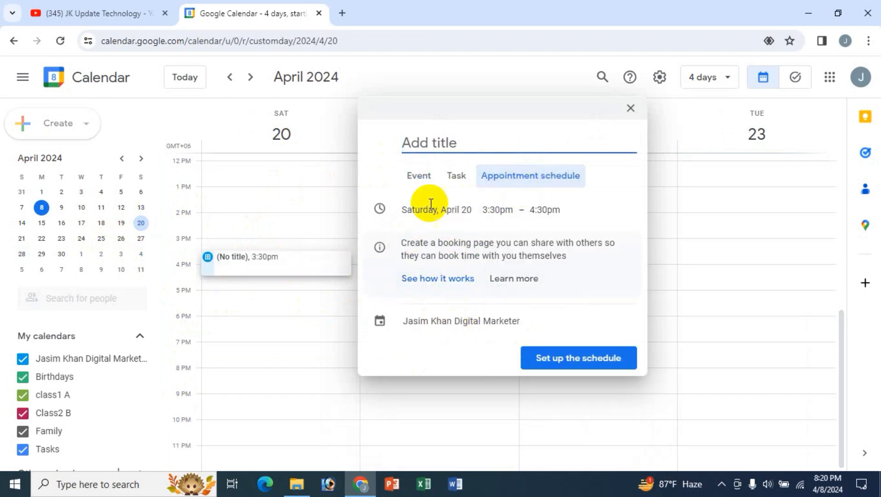
pyautogui.click(631, 109)
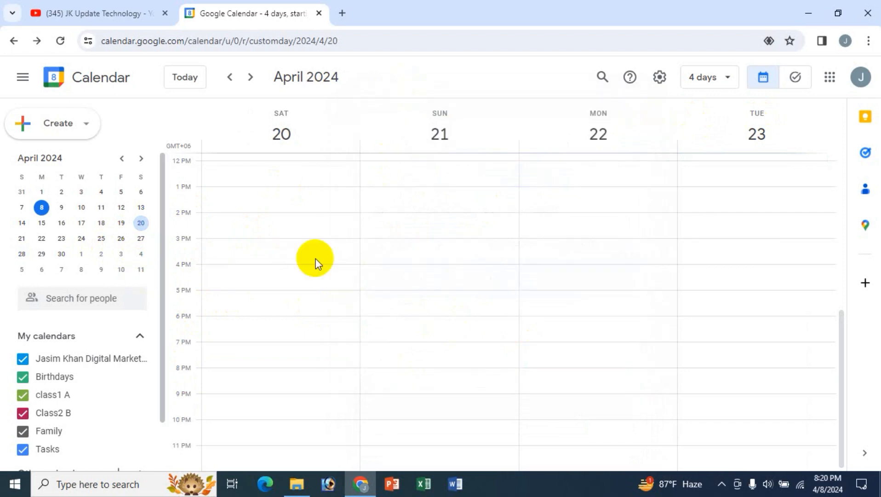
# Step: Start a bookable appointment schedule titled "Five Star Hotel Booking" and set a custom appointment duration of 3 hours
pyautogui.click(87, 130)
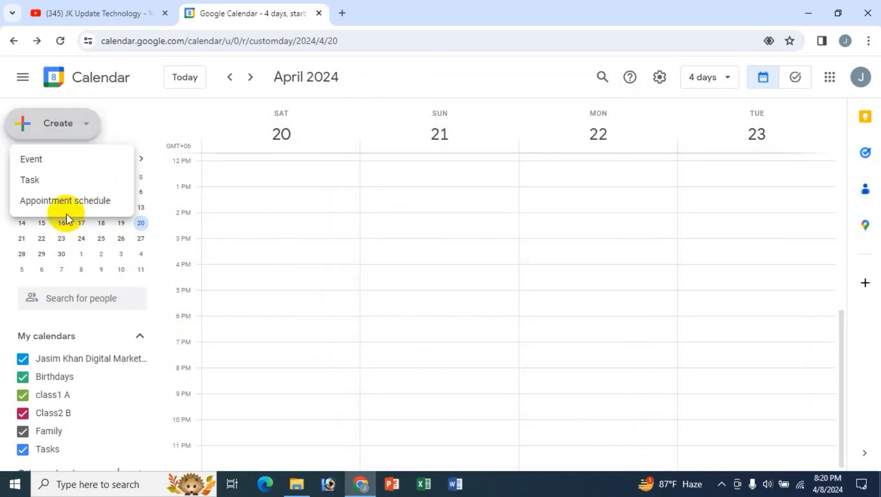
pyautogui.click(96, 203)
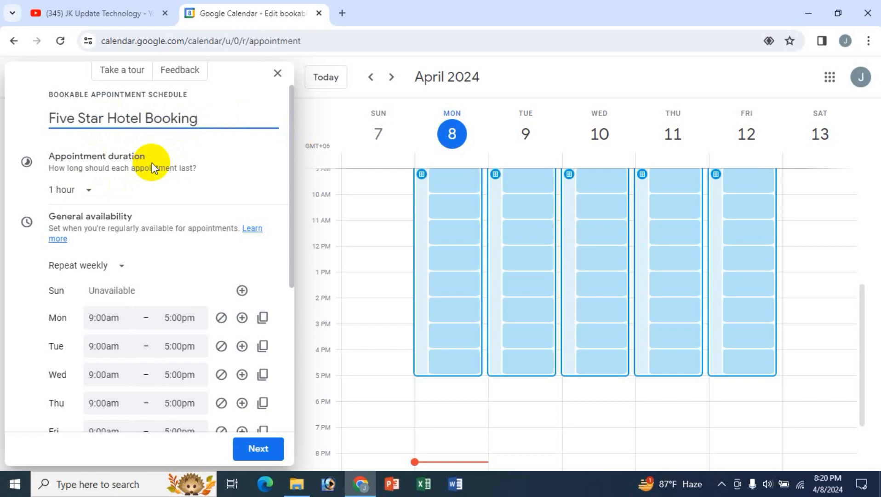
pyautogui.click(85, 189)
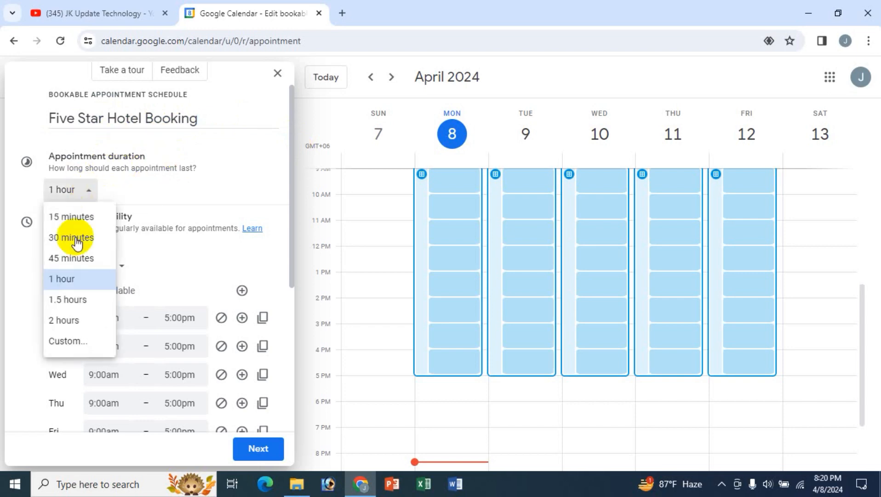
pyautogui.click(67, 343)
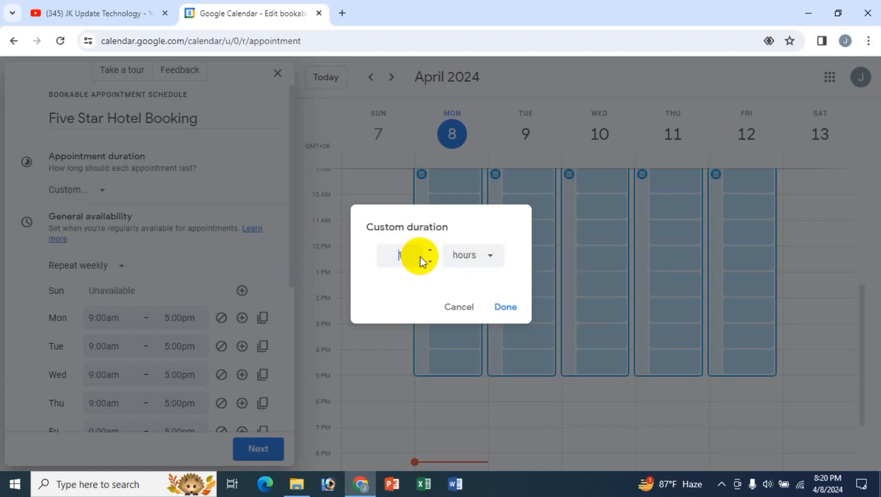
pyautogui.doubleClick(402, 256)
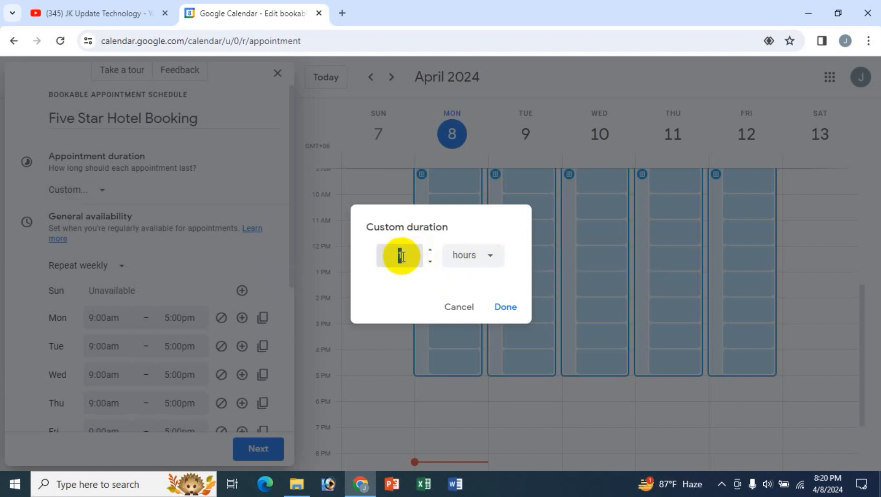
pyautogui.click(505, 307)
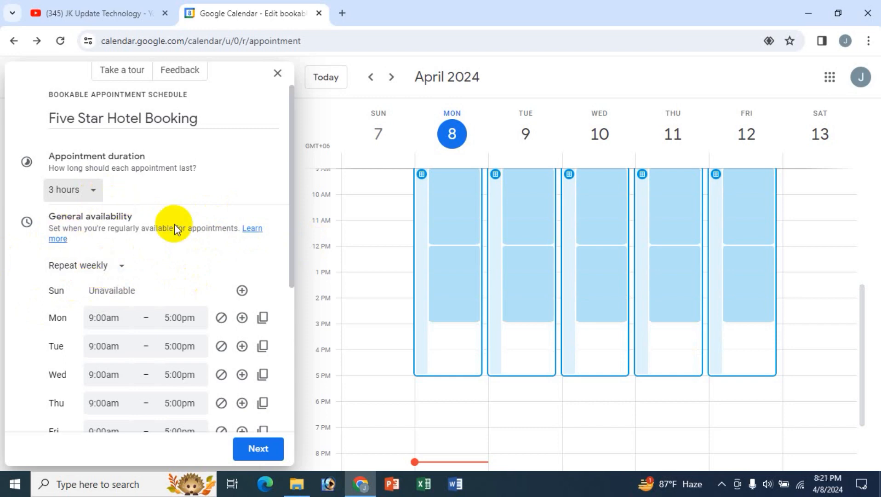
# Step: Set the appointment schedule's availability to Does not repeat
pyautogui.moveTo(290, 252); pyautogui.dragTo(293, 286)
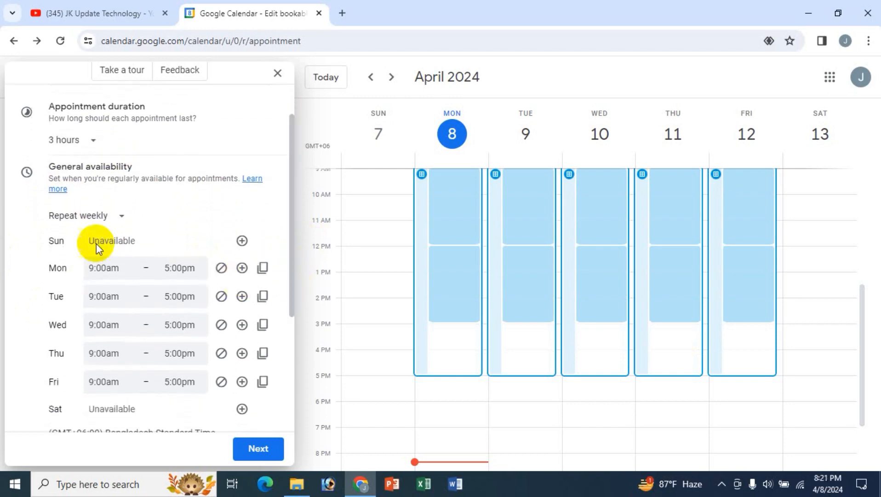
pyautogui.click(123, 219)
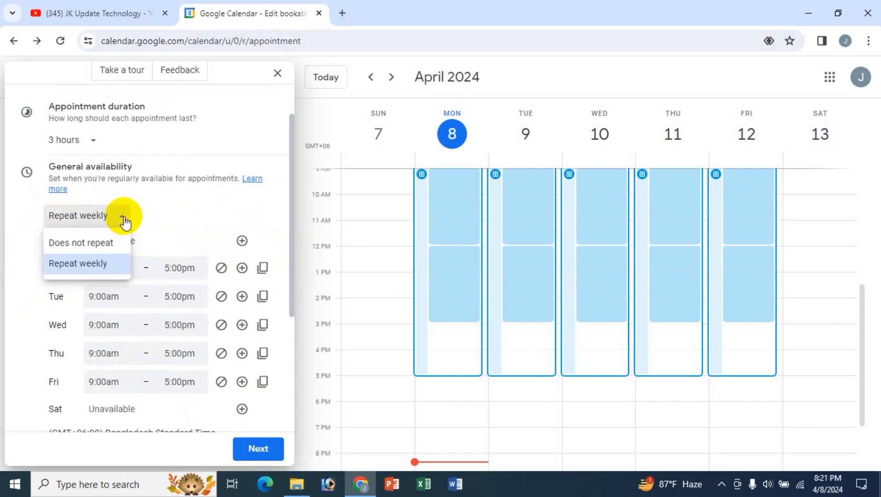
pyautogui.click(93, 243)
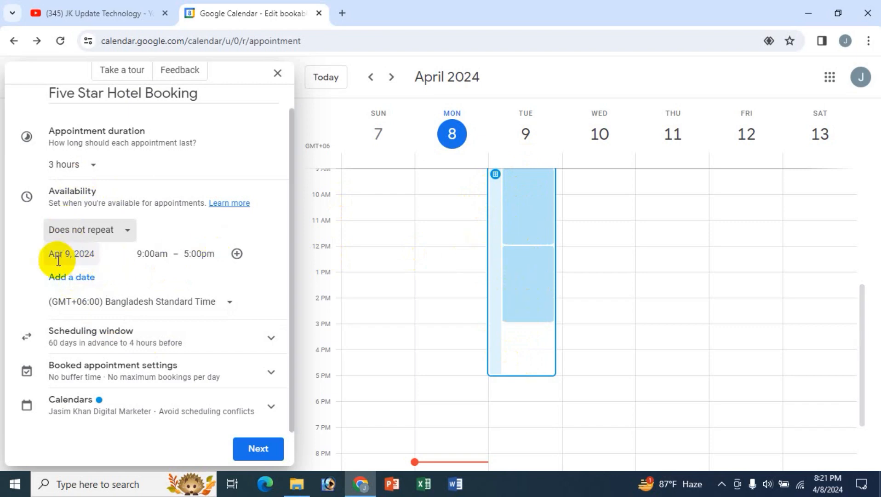
# Step: Keep the April 9, 2024 availability start at 9:00am and set its end time to 12:00pm
pyautogui.click(165, 254)
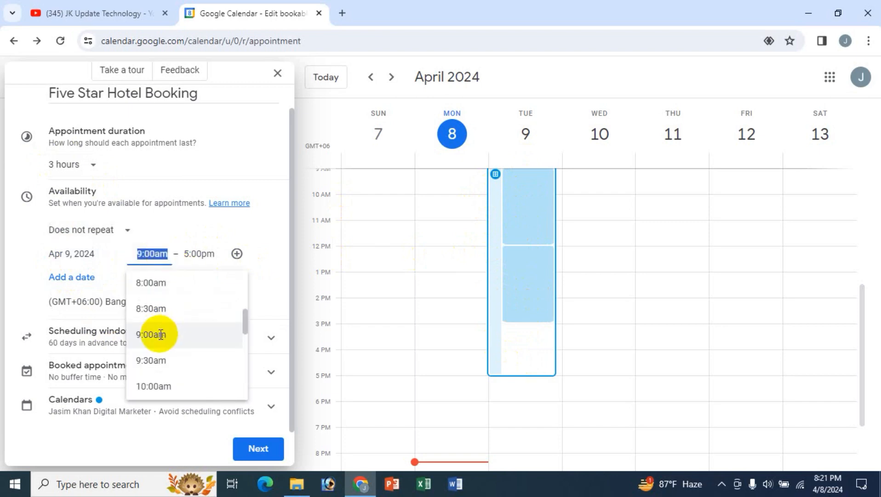
pyautogui.click(202, 259)
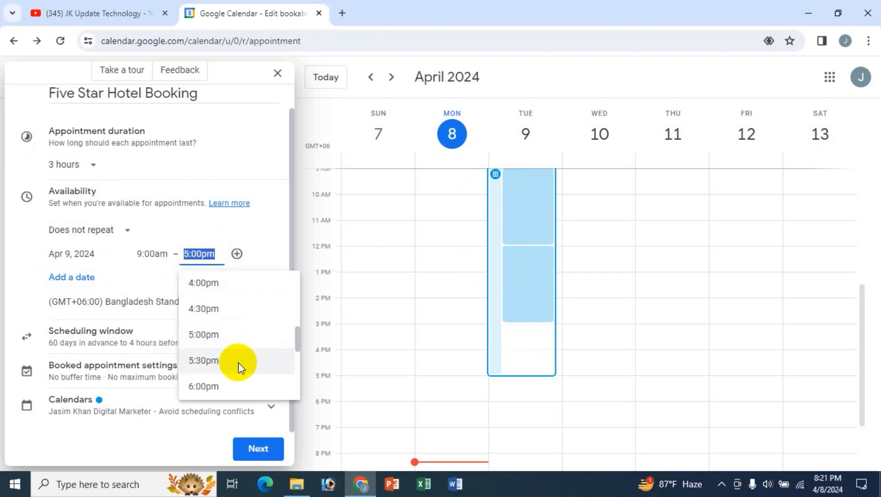
pyautogui.scroll(-2, 239, 362)
pyautogui.scroll(2, 238, 362)
pyautogui.scroll(-5, 238, 362)
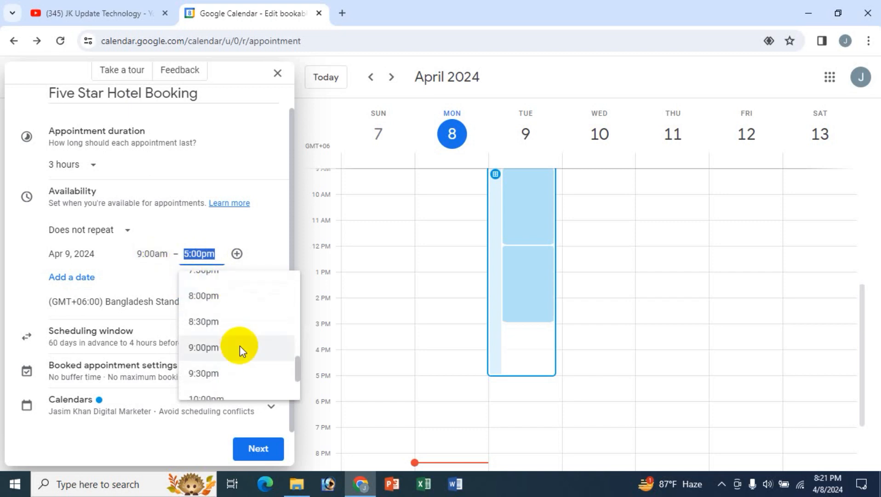
pyautogui.scroll(5, 239, 348)
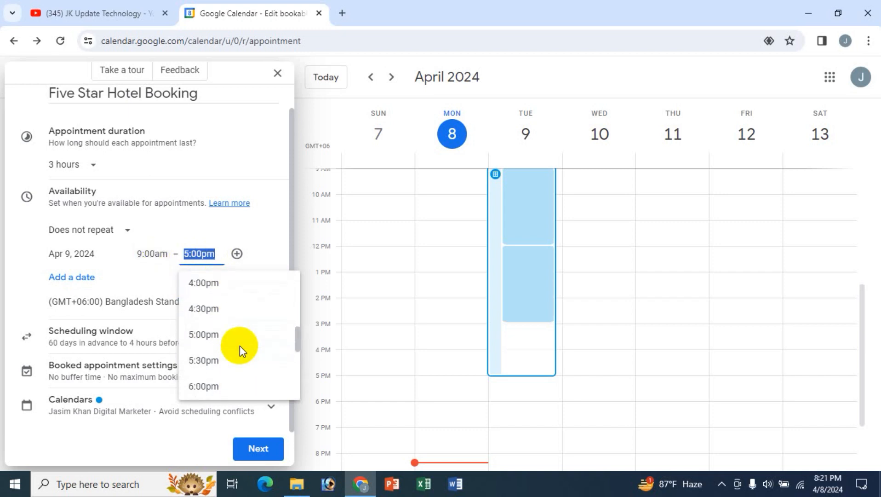
pyautogui.scroll(8, 240, 346)
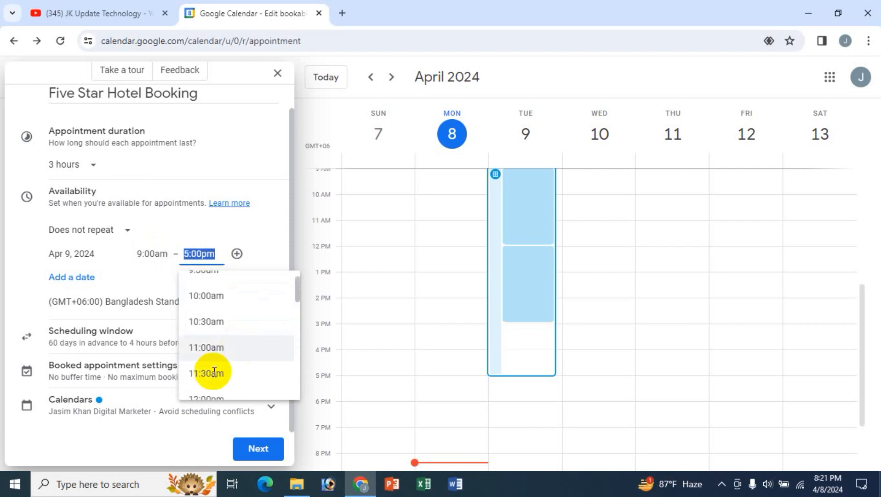
pyautogui.scroll(-2, 218, 394)
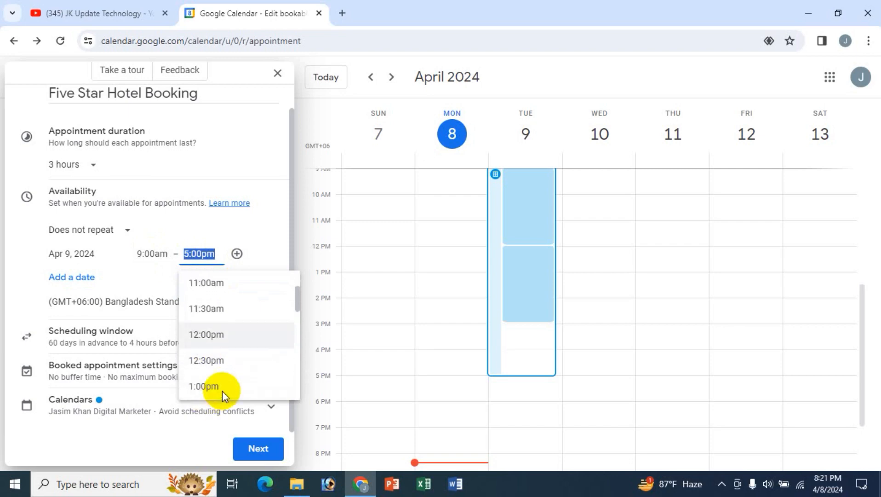
pyautogui.click(205, 335)
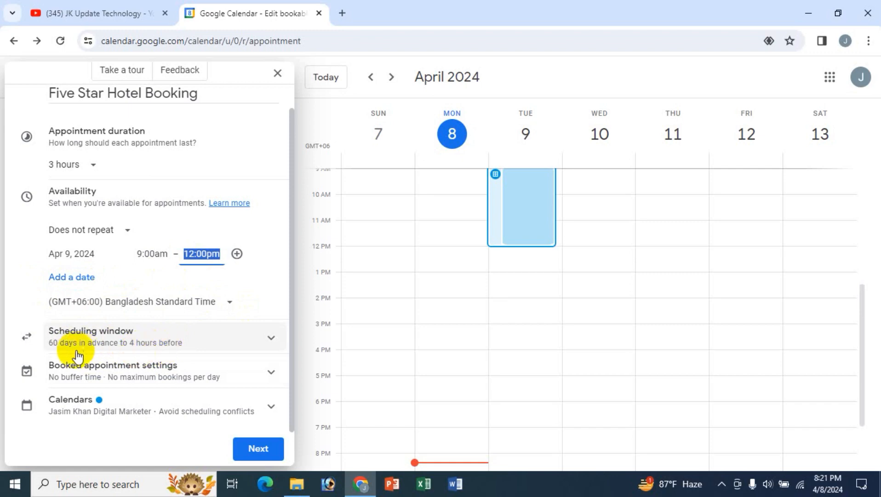
# Step: Examine the scheduling window, booked appointment settings and calendars options of the schedule, collapsing each without changes
pyautogui.click(270, 346)
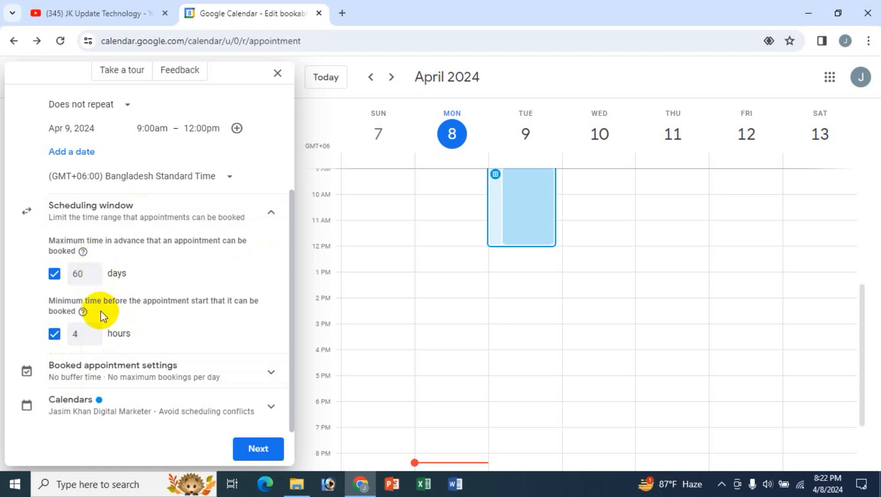
pyautogui.click(271, 215)
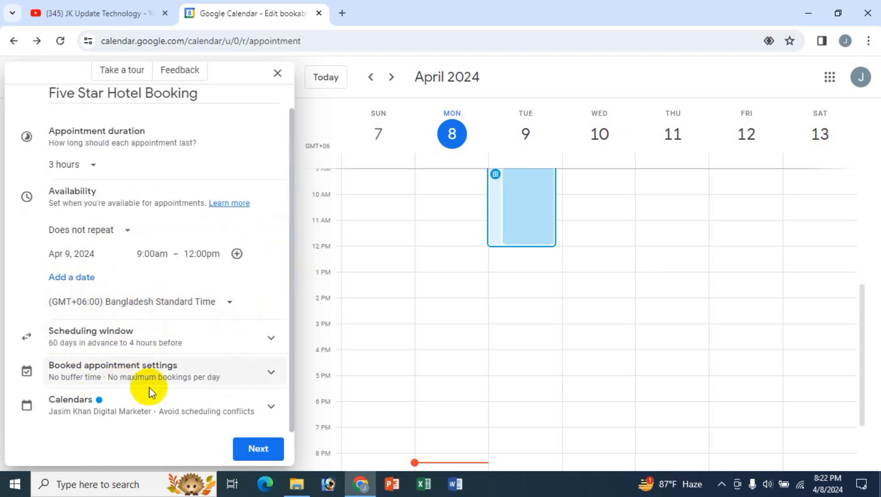
pyautogui.click(269, 382)
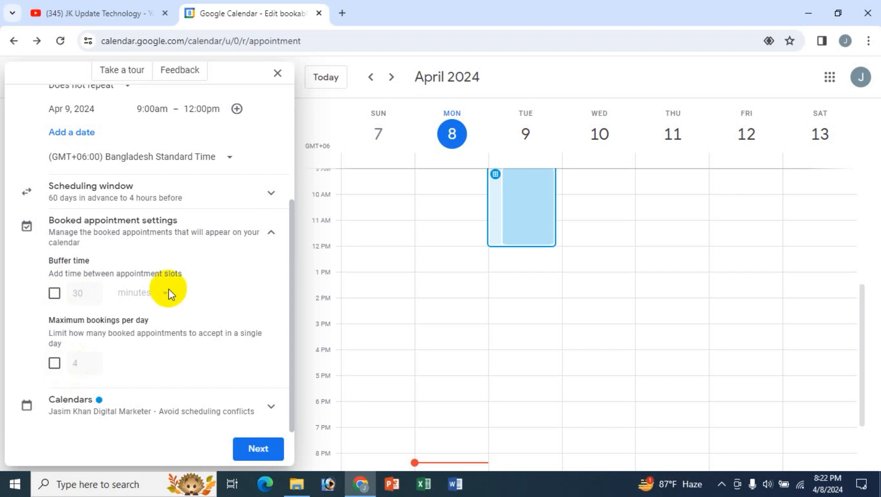
pyautogui.click(270, 232)
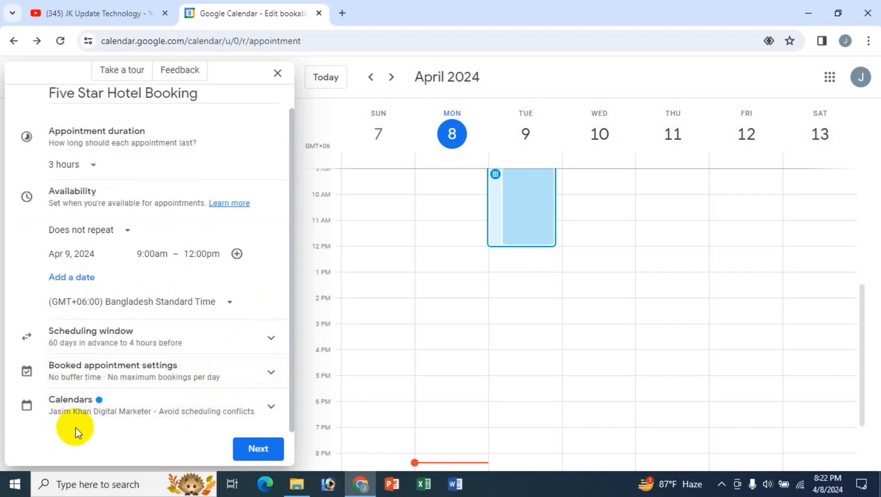
pyautogui.click(271, 407)
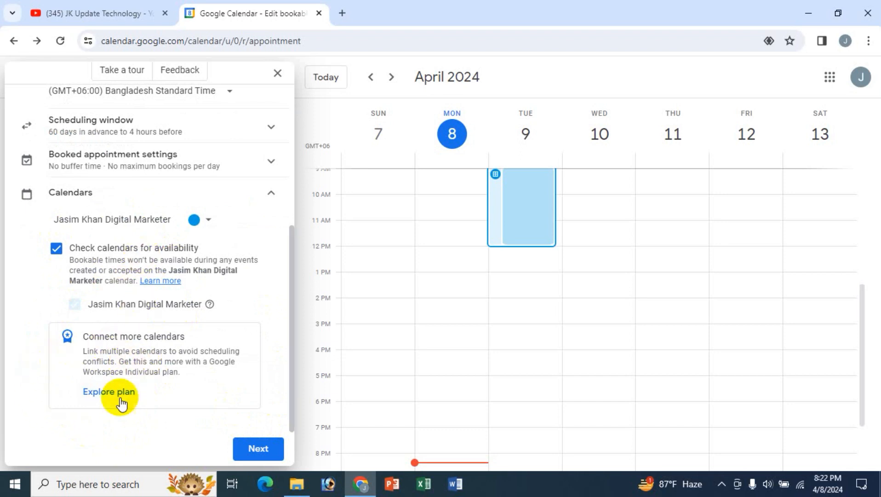
pyautogui.click(271, 202)
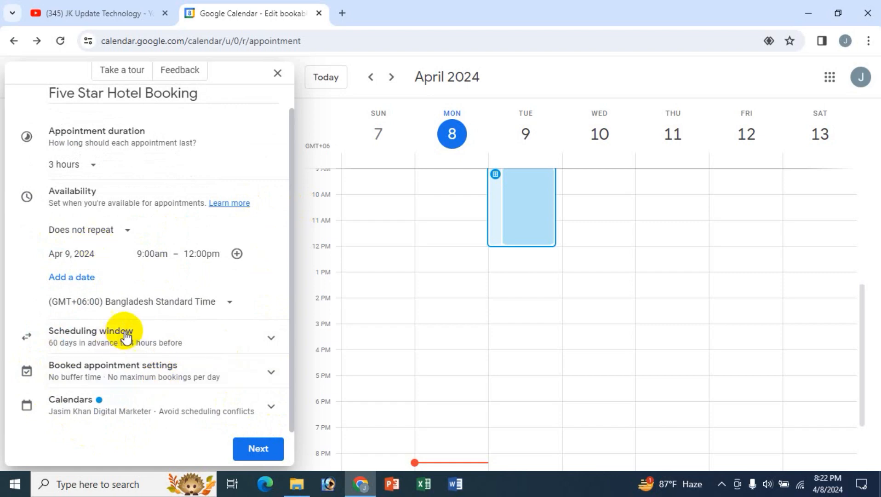
# Step: Continue to the booking page details, check the identity and meeting options, and enter "sdff sdds" as the description
pyautogui.click(256, 456)
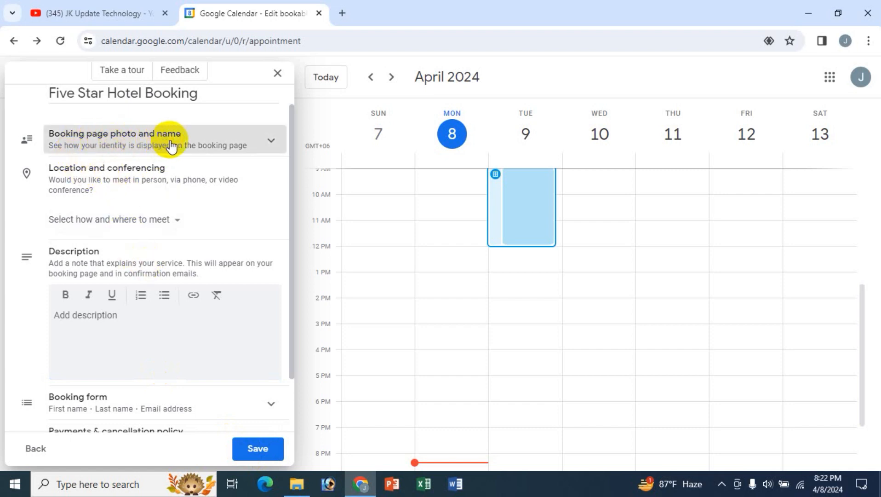
pyautogui.click(272, 146)
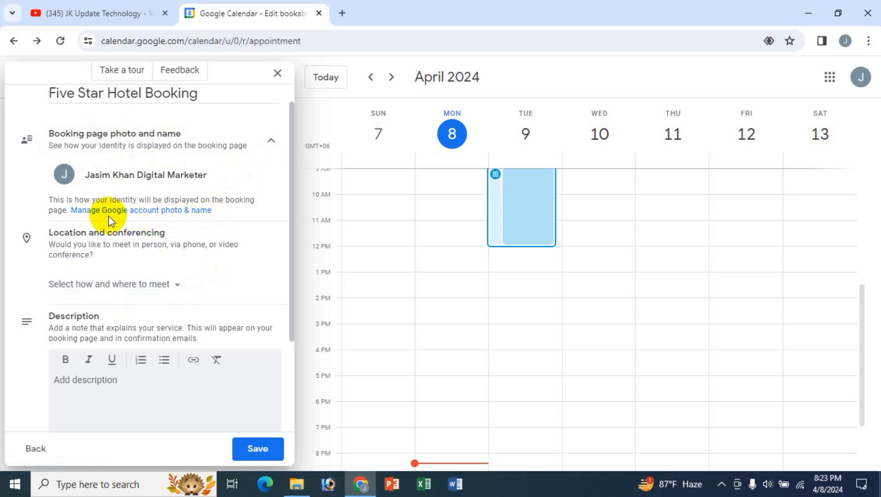
pyautogui.click(180, 290)
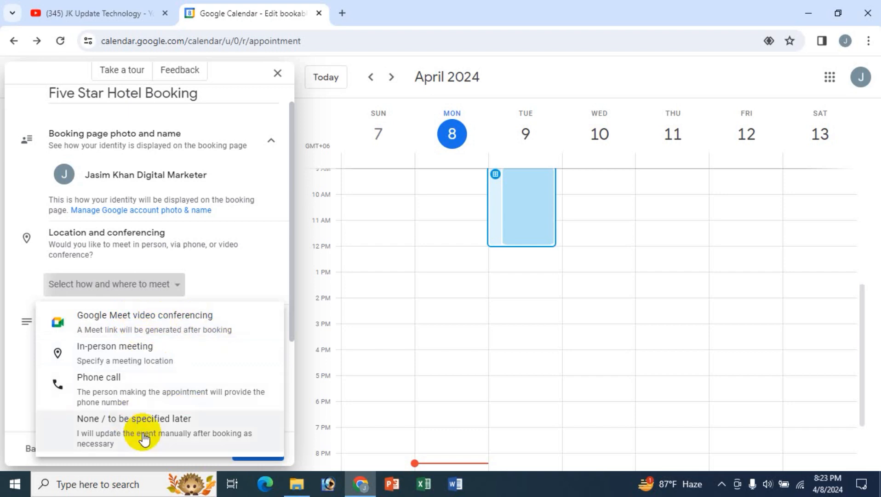
pyautogui.click(25, 162)
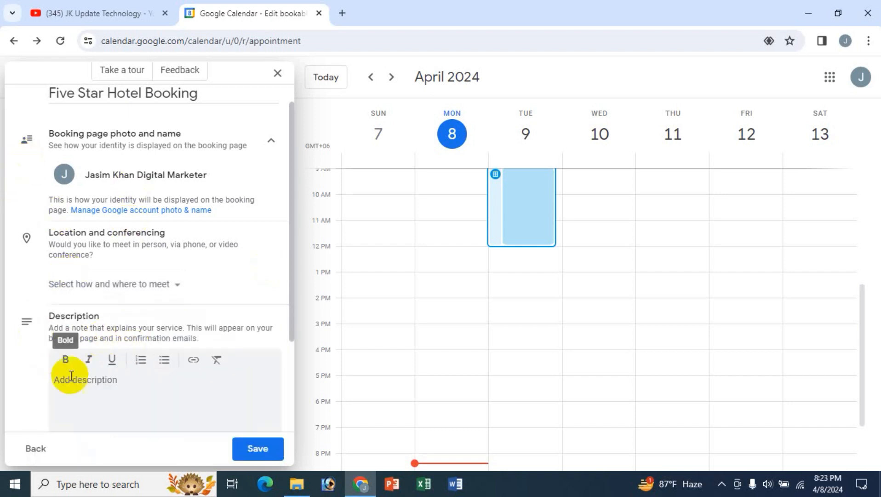
pyautogui.click(96, 394)
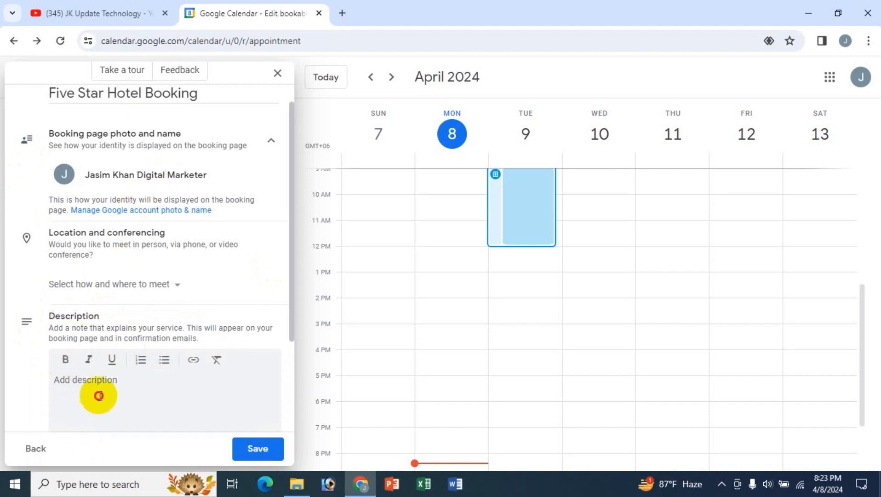
pyautogui.write('sdff sdds')
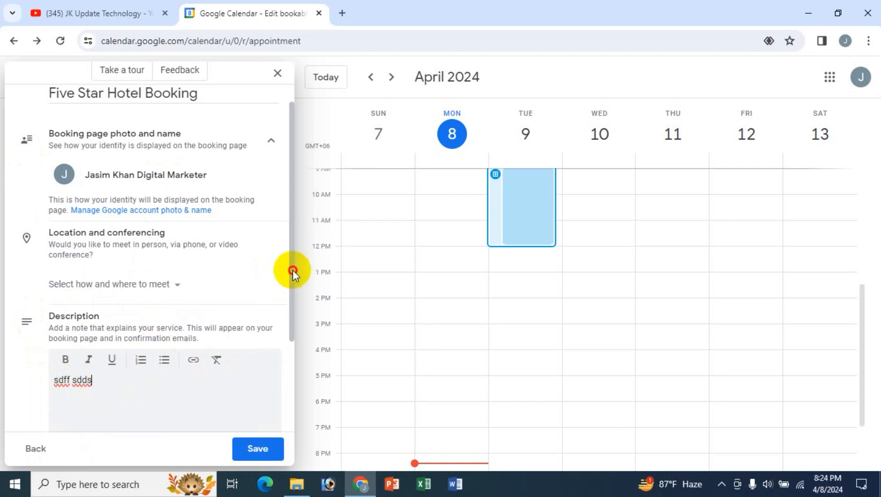
# Step: Review the booking form, payments and confirmation sections, then save the Five Star Hotel Booking schedule and close its details
pyautogui.moveTo(292, 269); pyautogui.dragTo(294, 374)
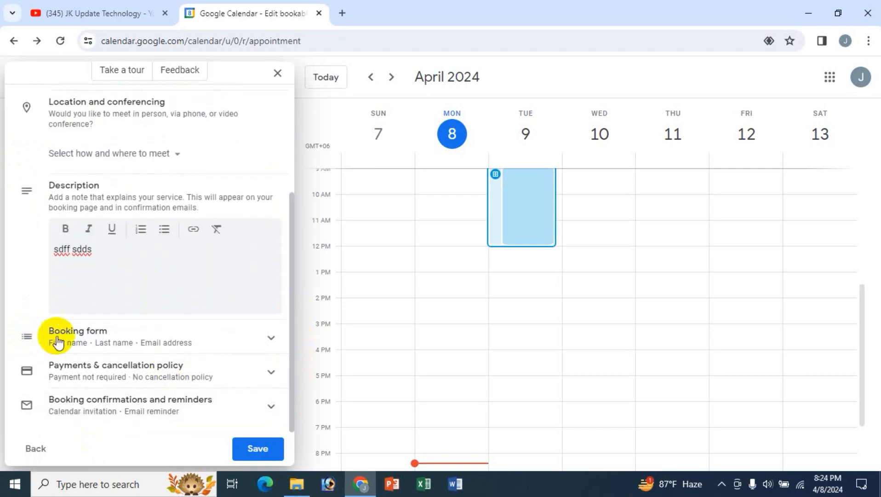
pyautogui.click(269, 340)
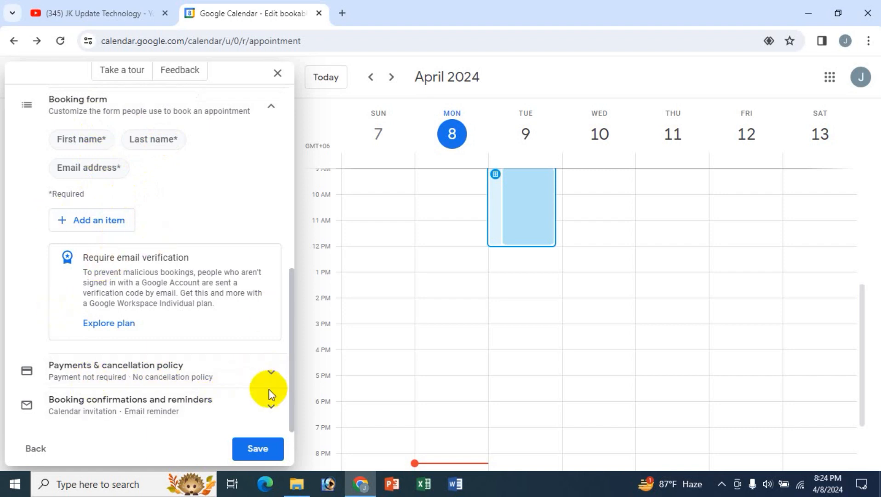
pyautogui.click(271, 374)
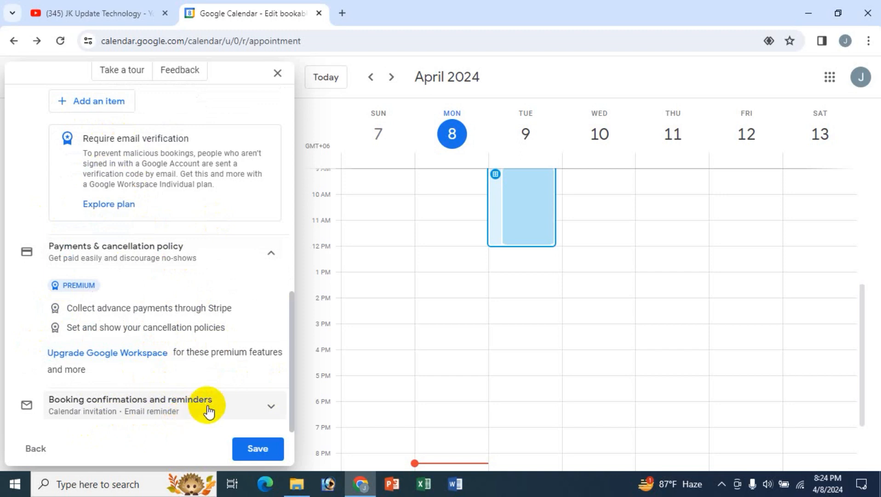
pyautogui.click(267, 407)
pyautogui.scroll(-3, 232, 362)
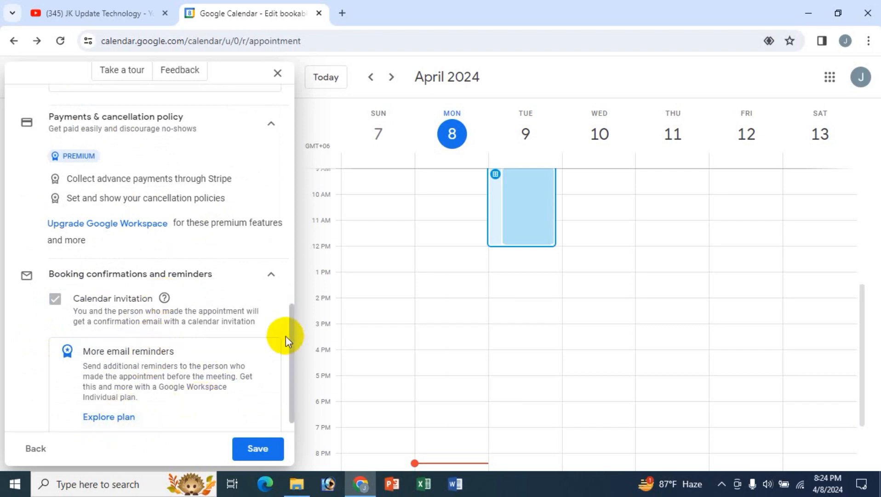
pyautogui.moveTo(290, 339); pyautogui.dragTo(308, 103)
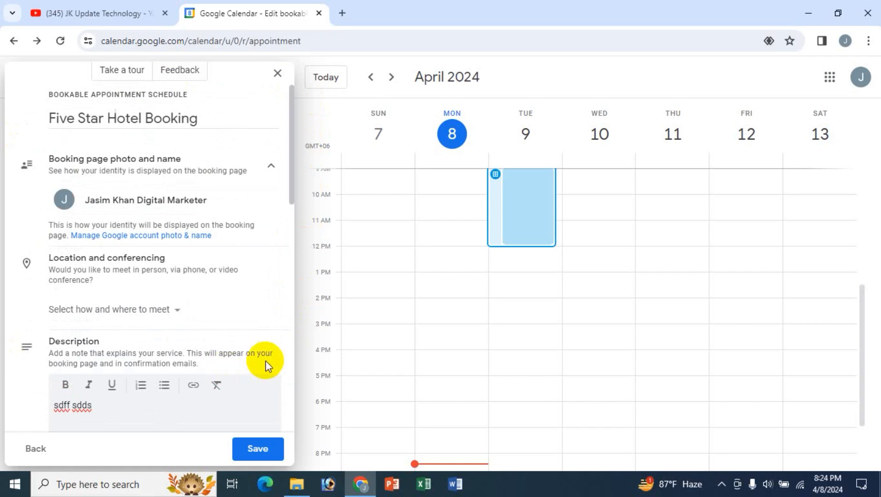
pyautogui.click(256, 450)
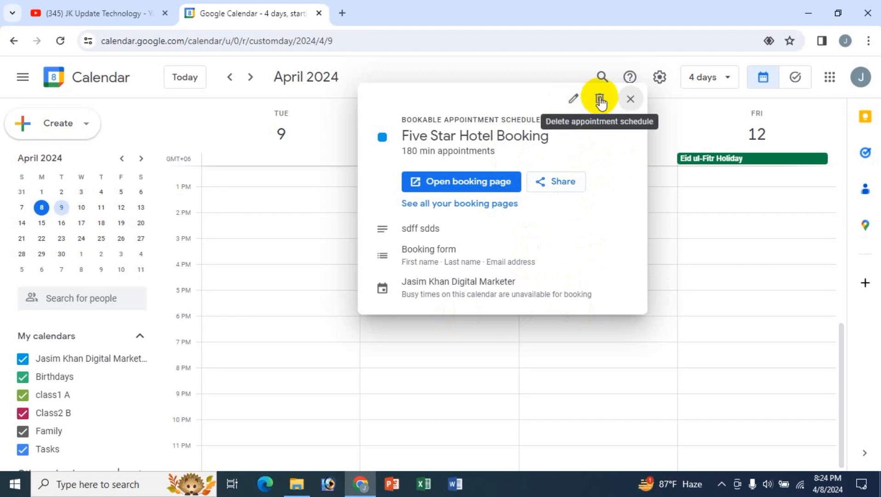
pyautogui.click(630, 98)
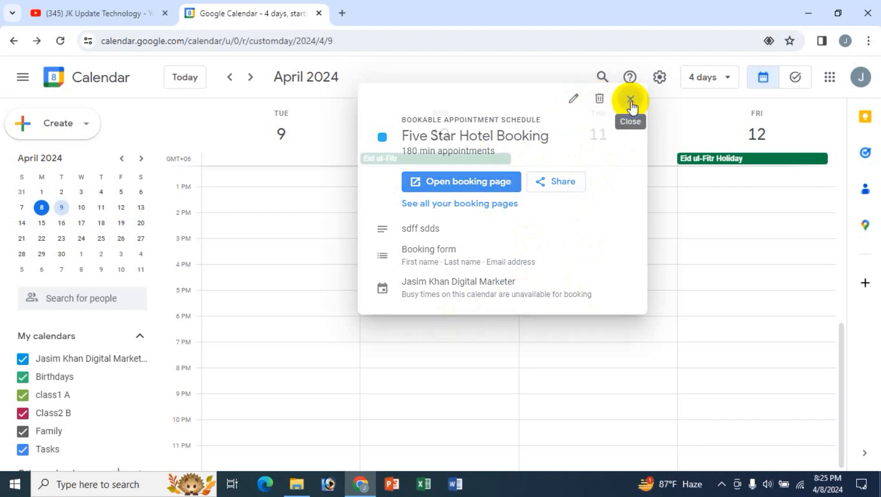
# Step: Open the Five Star Hotel Booking schedule on April 9 for editing and set its availability to Repeat weekly
pyautogui.scroll(5, 458, 266)
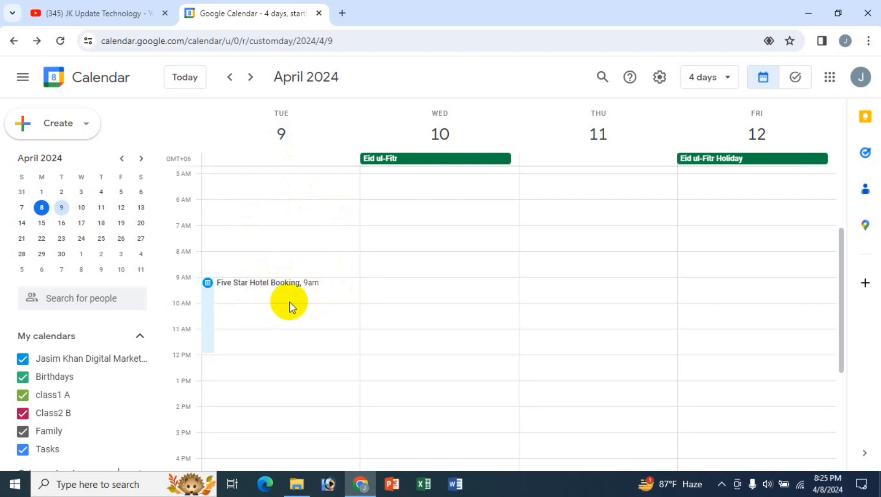
pyautogui.click(277, 290)
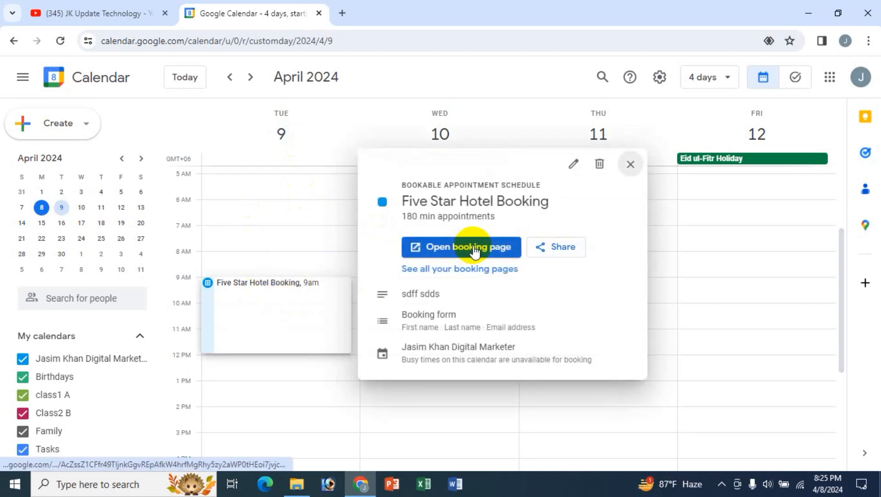
pyautogui.click(574, 165)
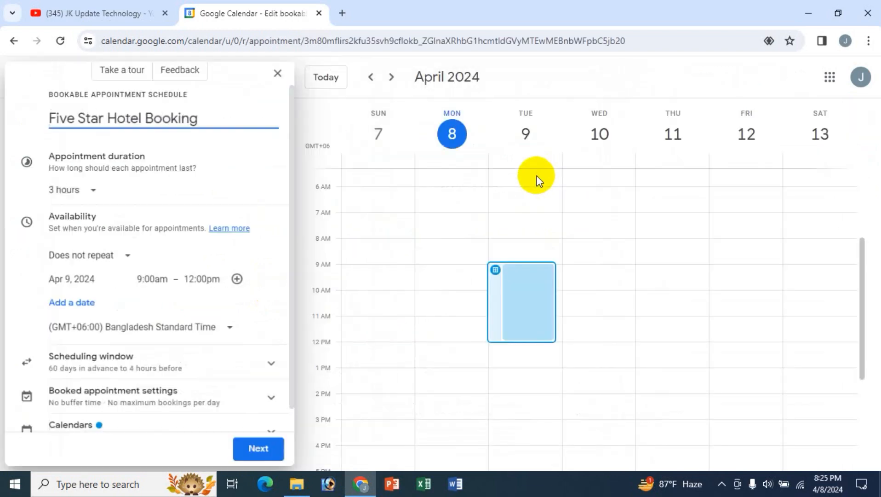
pyautogui.click(127, 256)
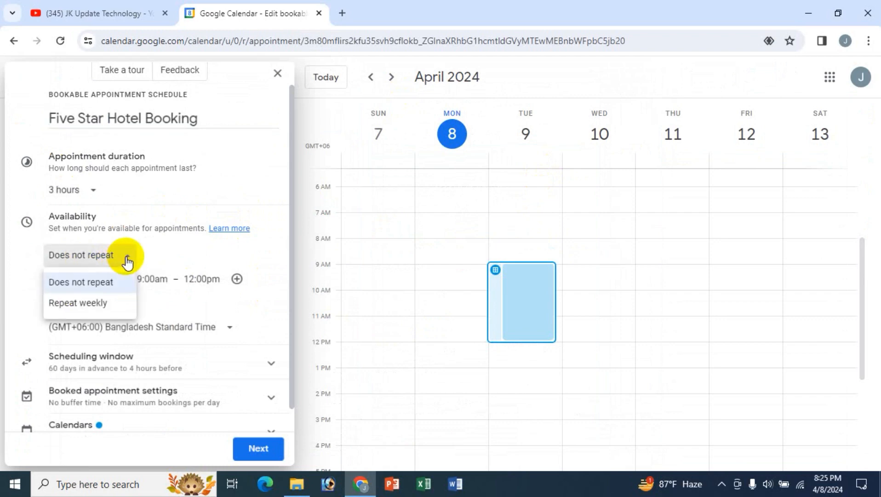
pyautogui.click(78, 303)
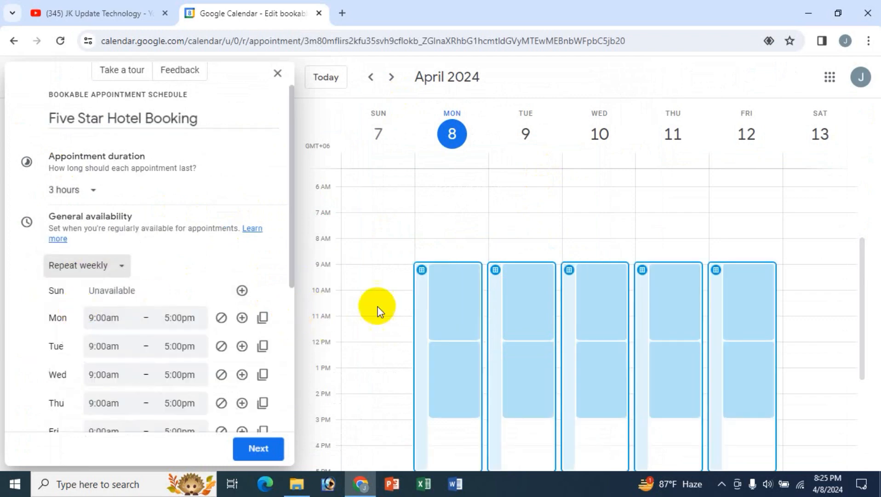
# Step: Add 9:00am to 5:00pm availability on Sunday and Saturday, and try removing and restoring Monday's availability
pyautogui.moveTo(291, 251); pyautogui.dragTo(288, 329)
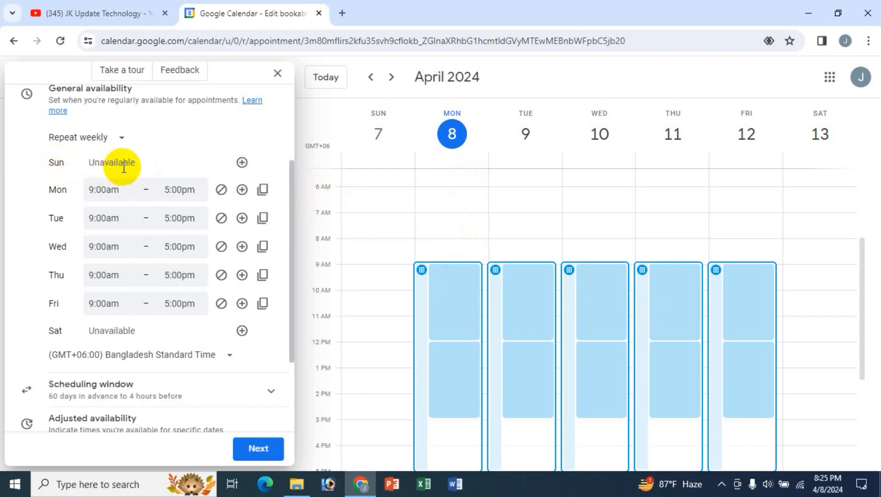
pyautogui.click(242, 163)
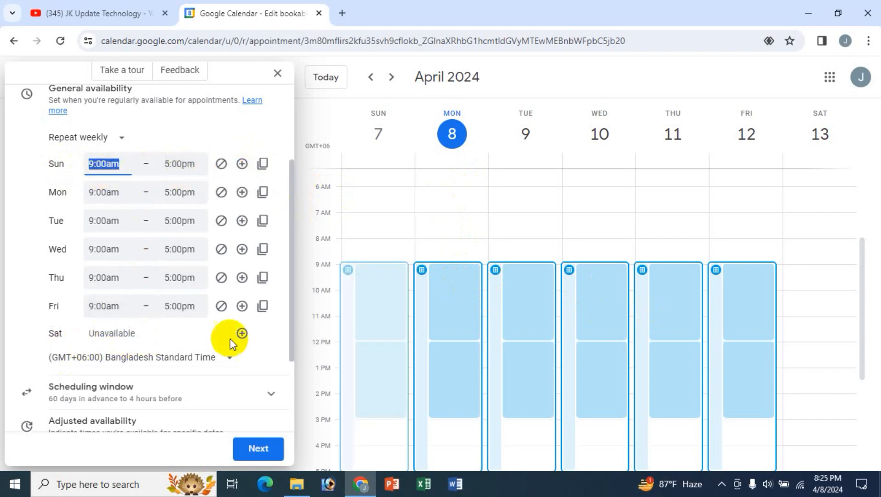
pyautogui.click(241, 333)
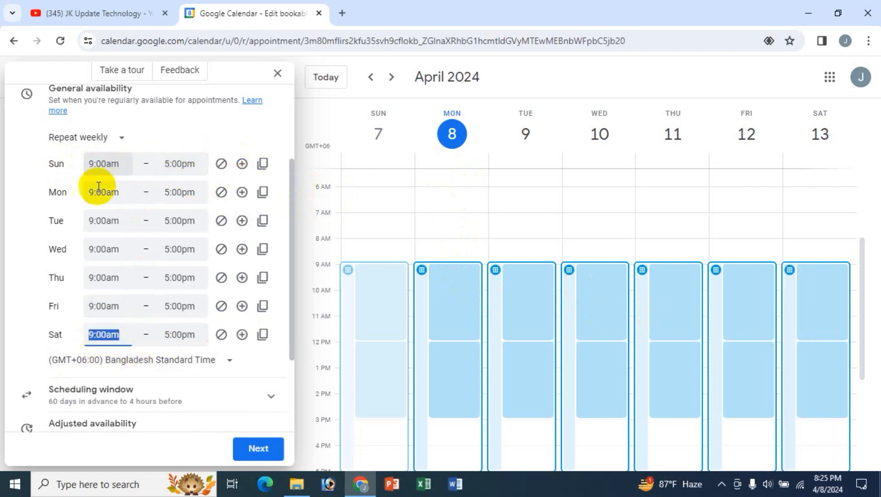
pyautogui.click(221, 192)
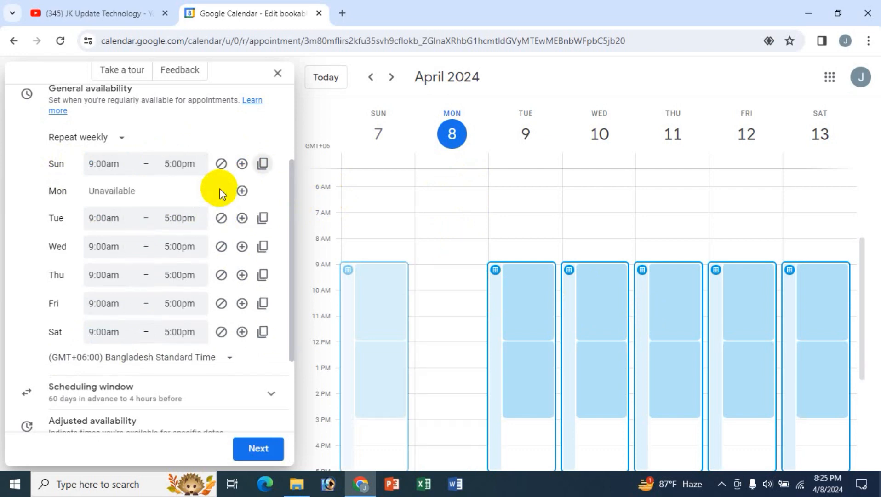
pyautogui.click(242, 191)
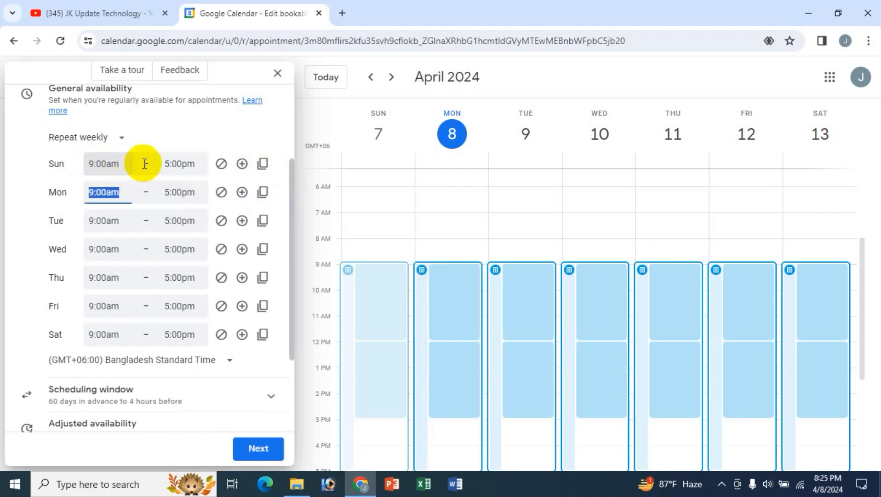
# Step: Set Sunday's availability to 10:00am–11:30pm and copy those times to all other days of the week
pyautogui.click(102, 164)
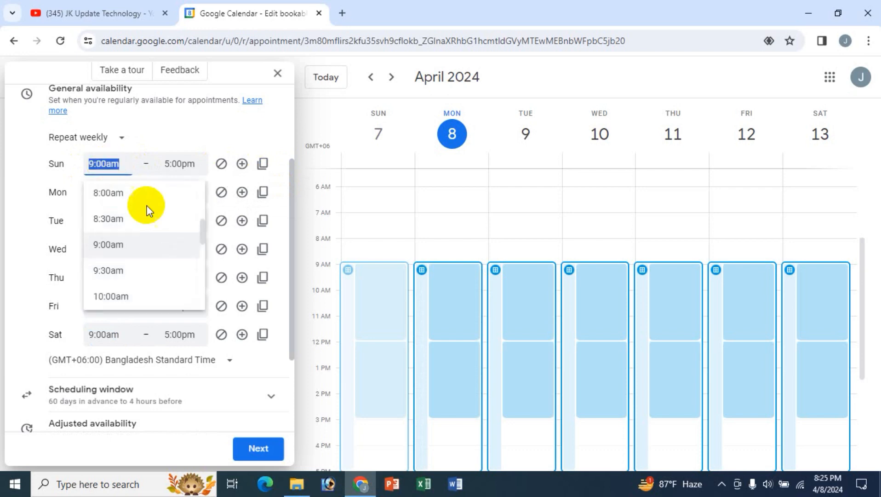
pyautogui.click(116, 298)
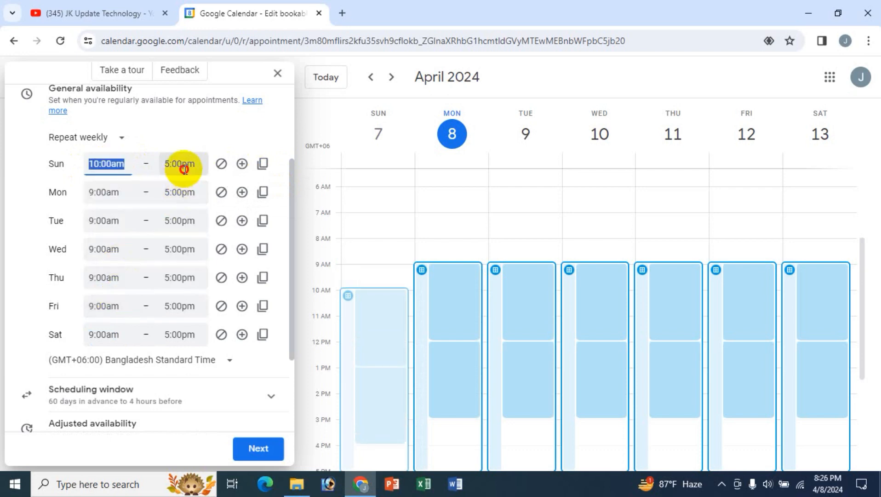
pyautogui.click(184, 169)
pyautogui.scroll(-5, 238, 275)
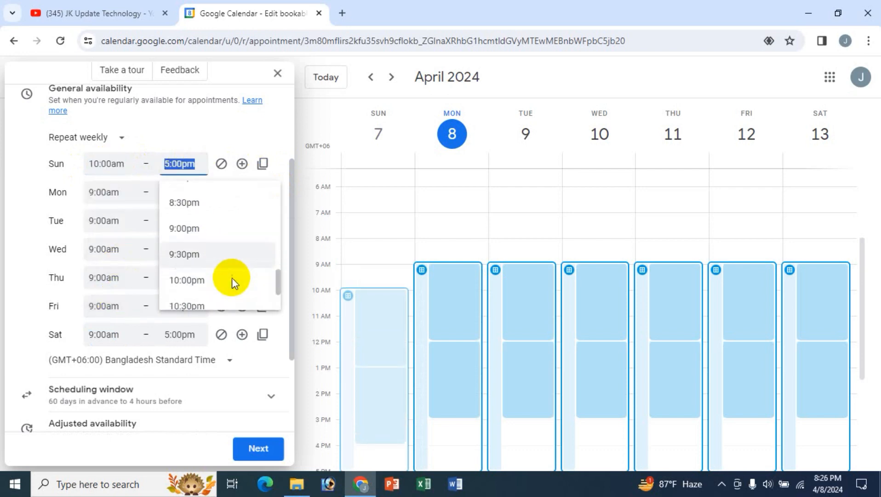
pyautogui.scroll(-2, 232, 277)
pyautogui.click(195, 272)
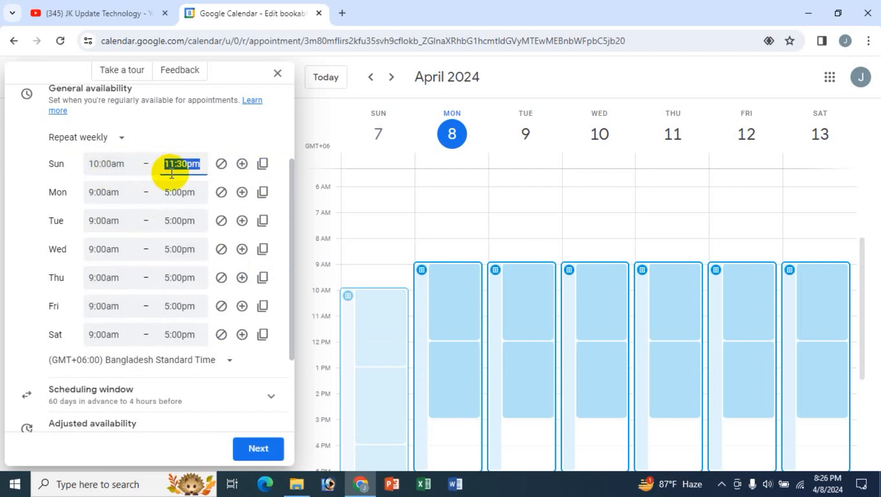
pyautogui.click(263, 164)
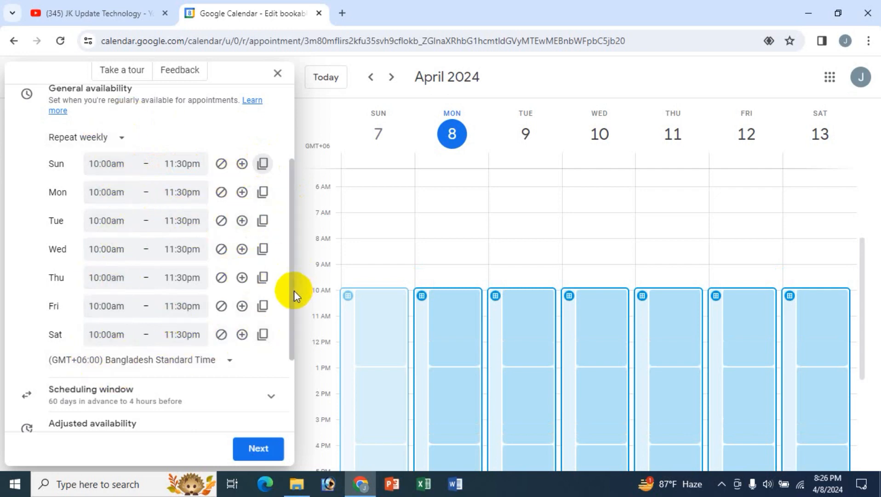
# Step: Continue through the booking page details and save the updated weekly appointment schedule
pyautogui.scroll(-2, 287, 354)
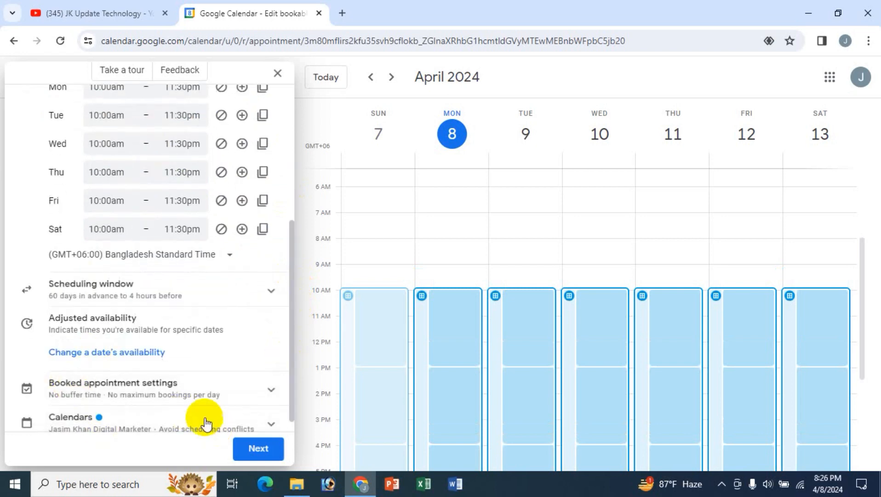
pyautogui.click(257, 448)
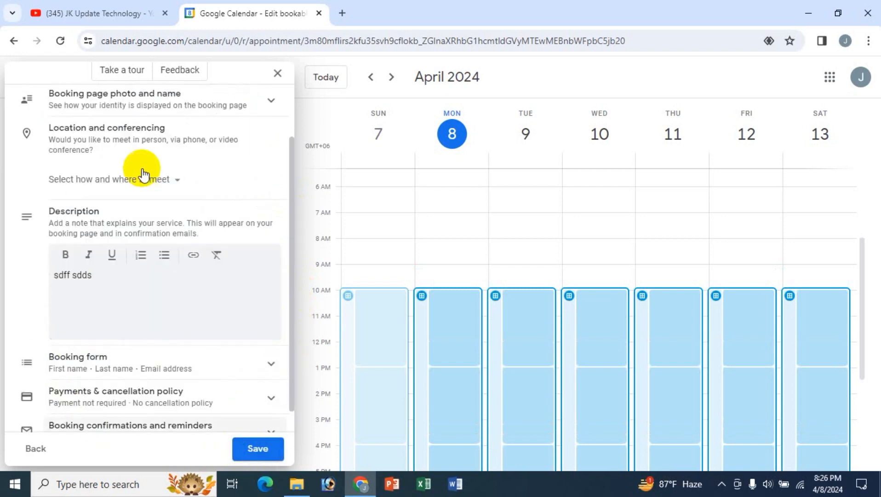
pyautogui.click(260, 452)
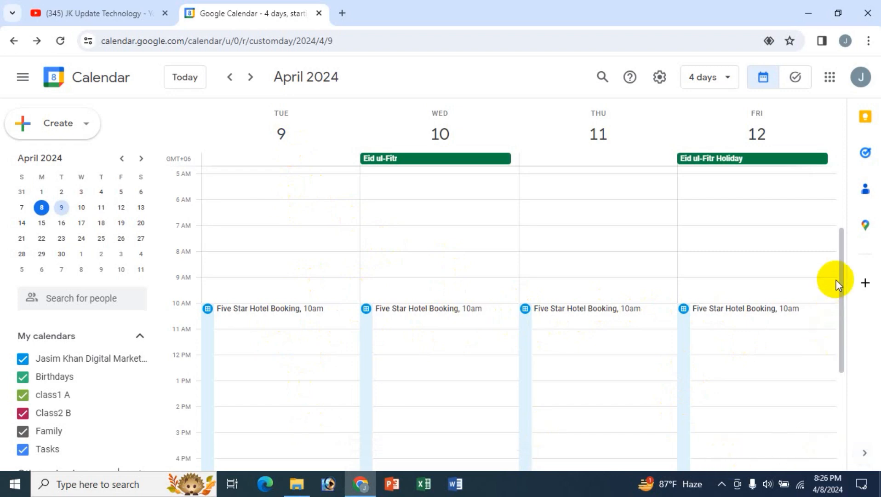
# Step: Examine the removal options for the Tuesday, April 9 Five Star Hotel Booking availability, then cancel without deleting anything
pyautogui.moveTo(843, 291)
pyautogui.mouseDown()
pyautogui.moveTo(838, 344)
pyautogui.moveTo(840, 305)
pyautogui.mouseUp()
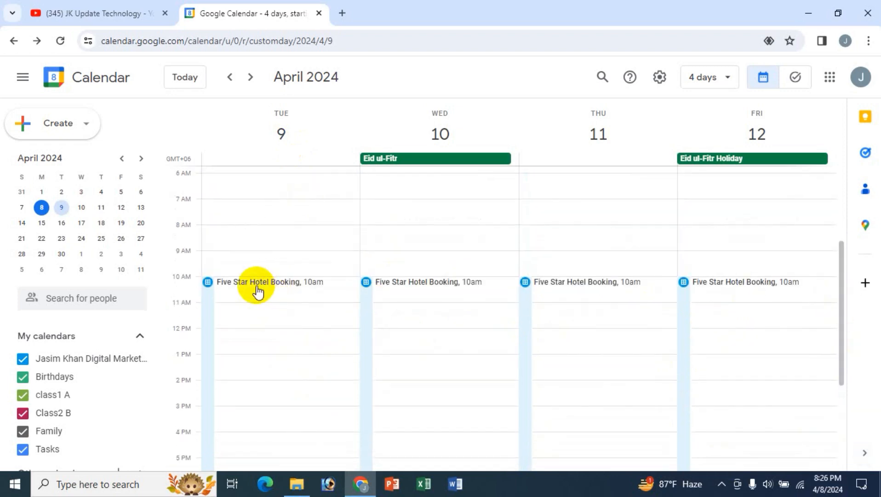
pyautogui.click(321, 290)
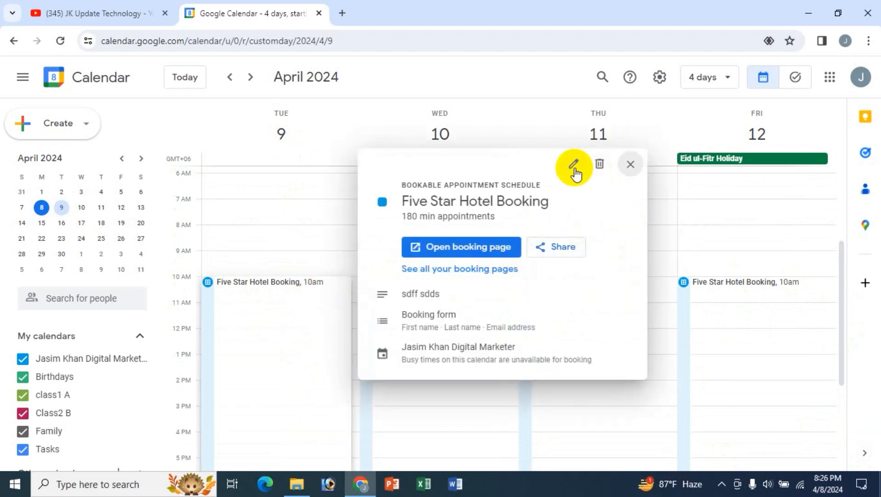
pyautogui.click(600, 164)
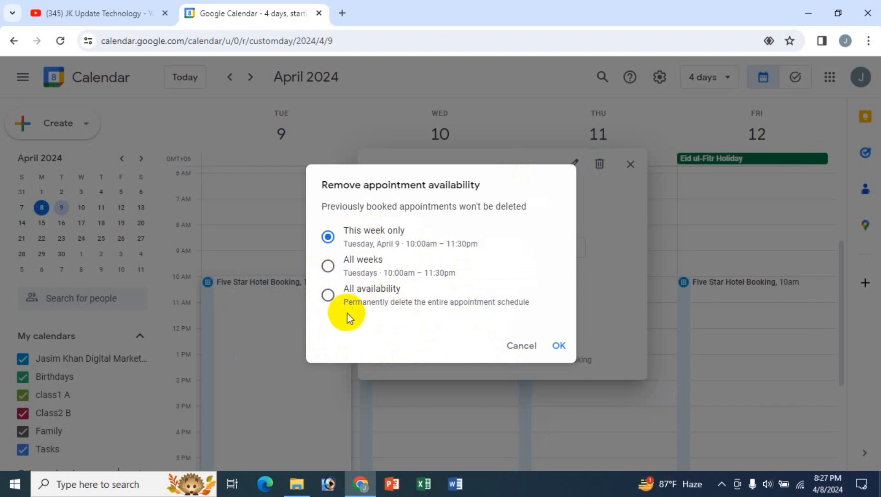
pyautogui.click(522, 350)
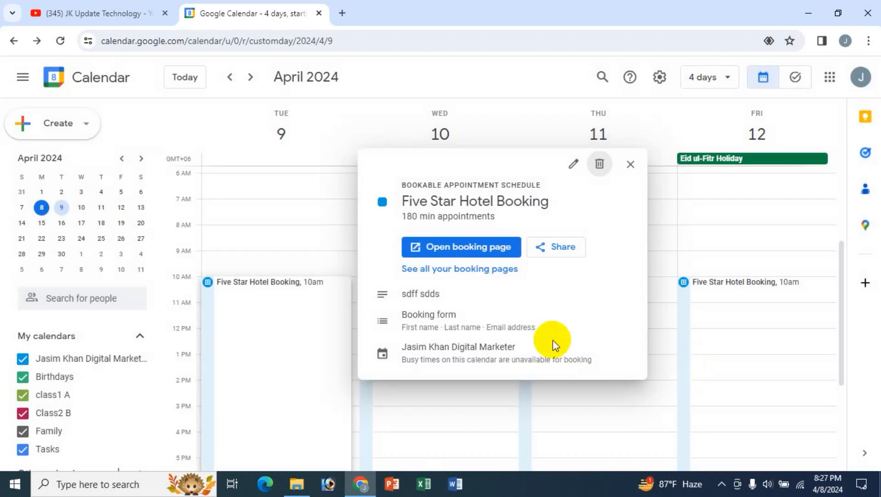
# Step: Close the Five Star Hotel Booking details and review which kinds of calendar entries can be created
pyautogui.click(631, 164)
pyautogui.scroll(5, 460, 340)
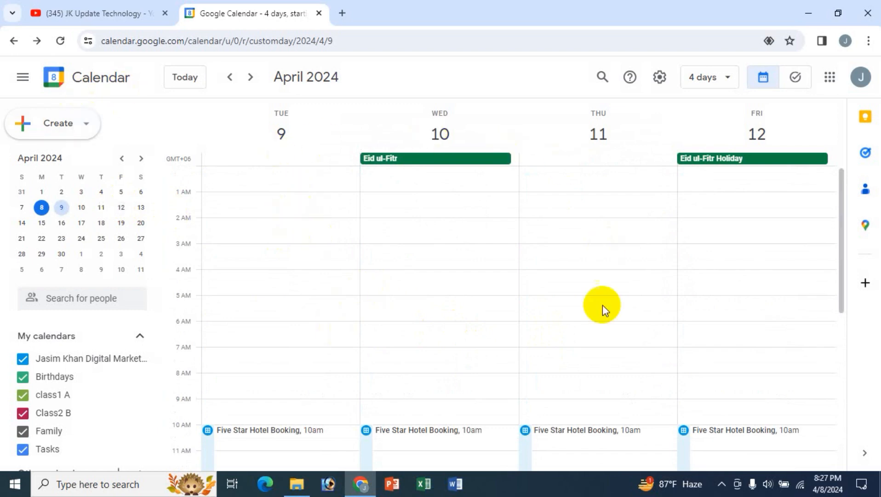
pyautogui.click(87, 129)
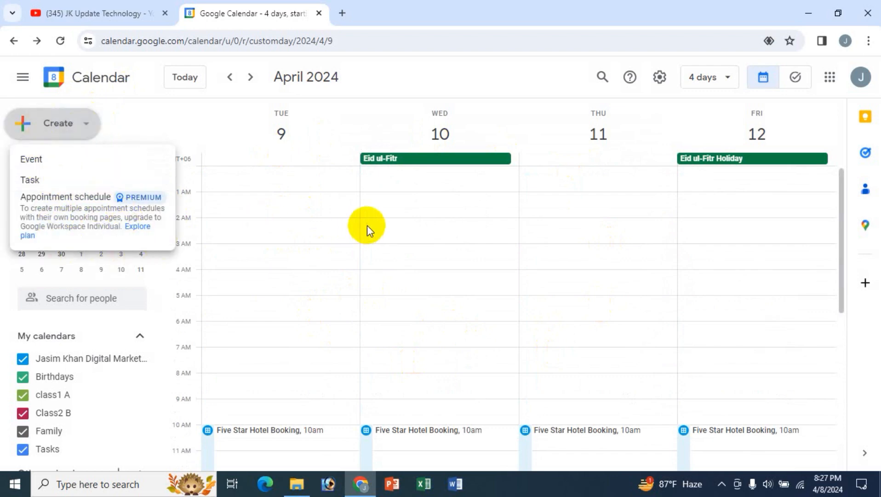
pyautogui.click(505, 78)
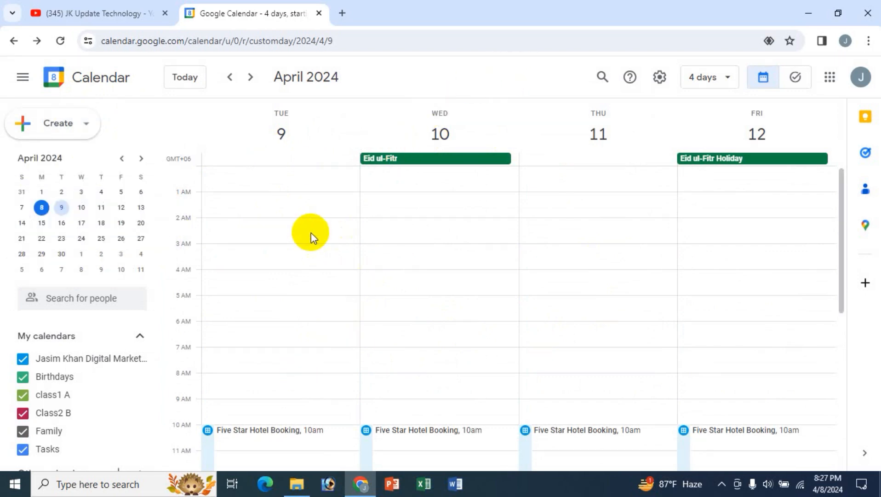
# Step: Open the tasks view and start a new task titled "sdfsdf" with the description "sdfsdf"
pyautogui.click(796, 79)
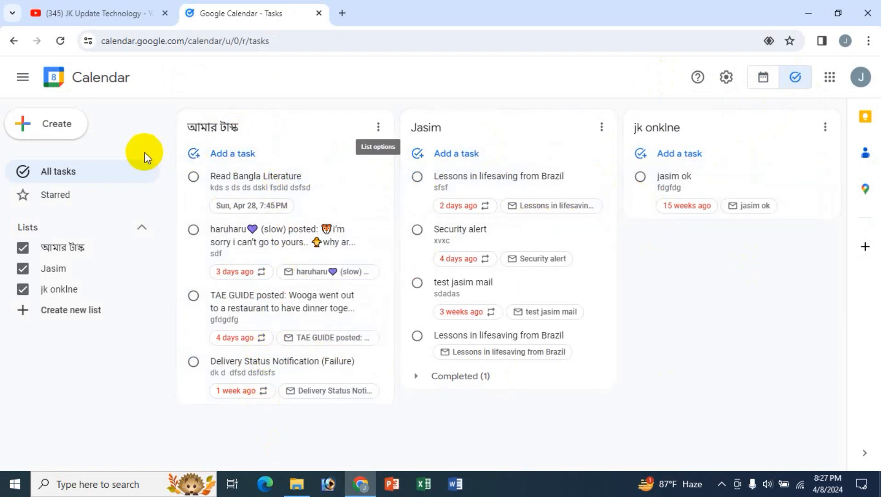
pyautogui.click(69, 132)
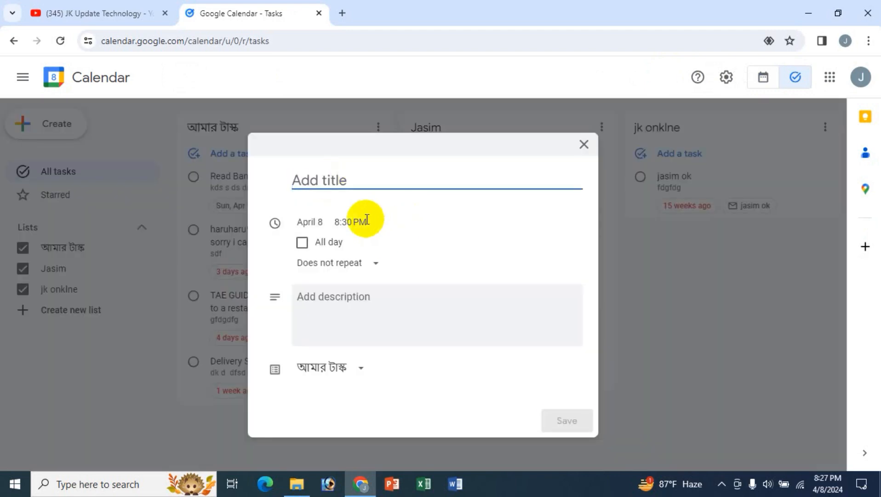
pyautogui.write('sdfsdf')
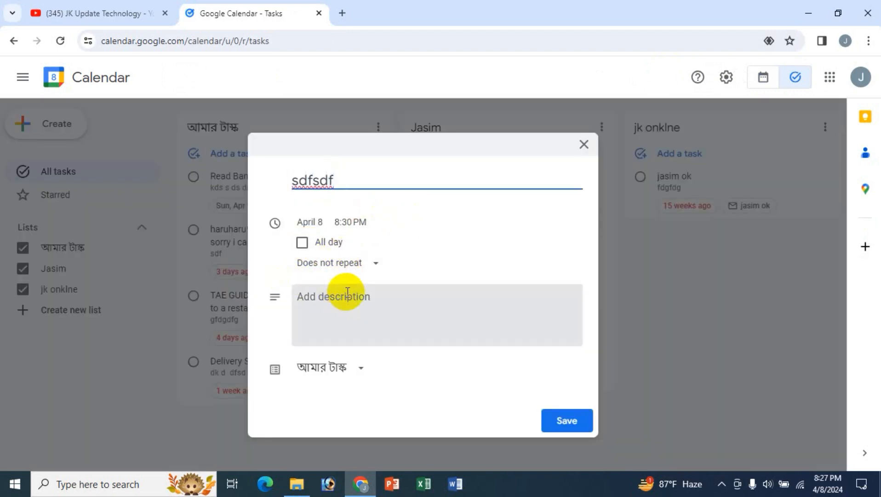
pyautogui.click(348, 292)
pyautogui.write('sdfsdf')
# Step: Set the new task to repeat daily, keep it in the আমার টাস্ক list and save it
pyautogui.click(353, 266)
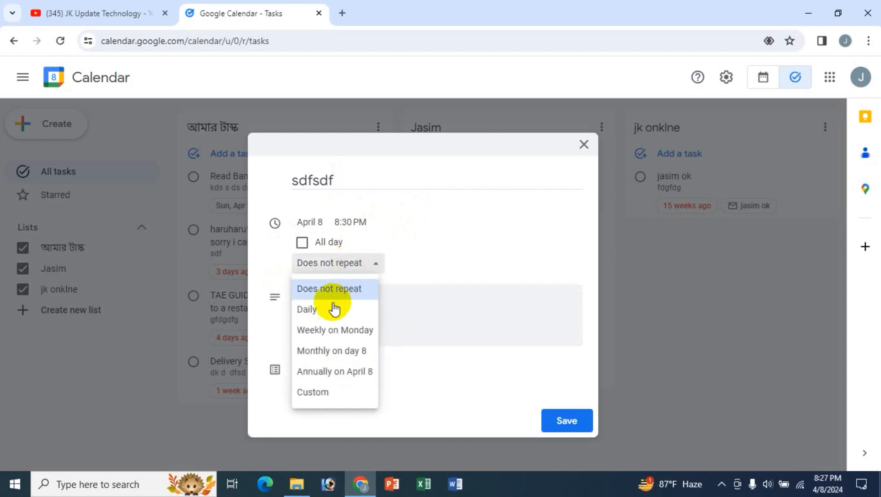
pyautogui.click(343, 311)
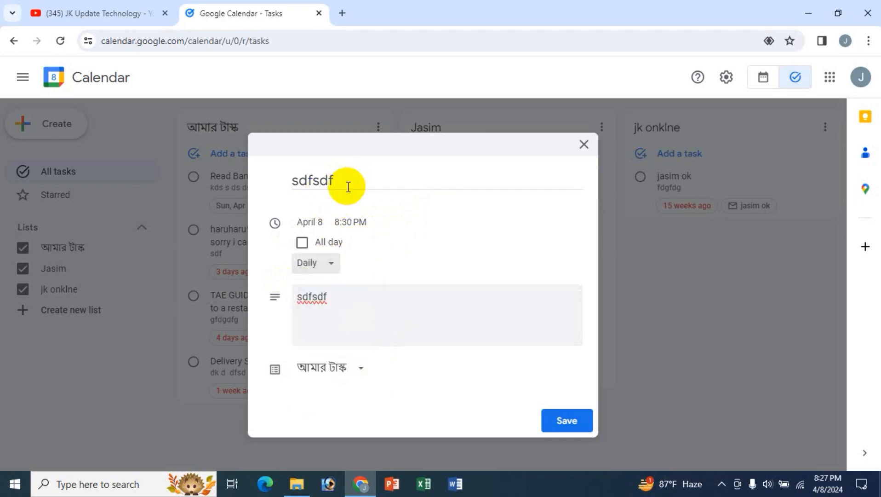
pyautogui.click(360, 369)
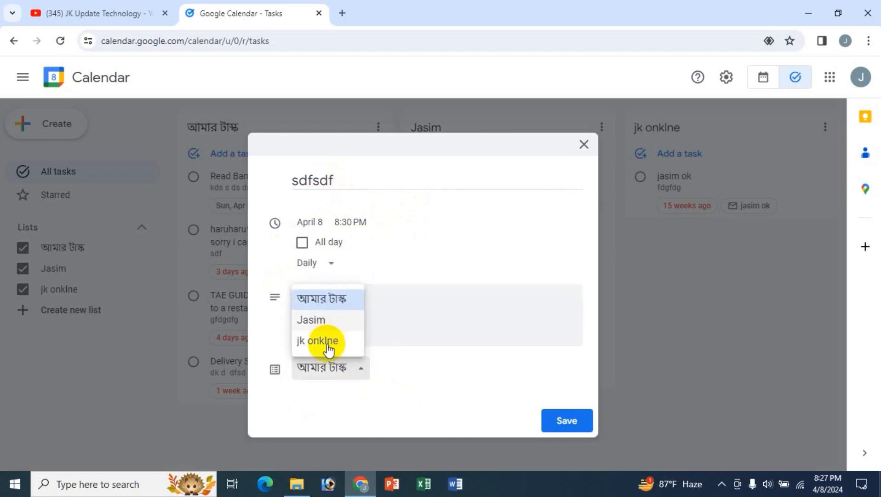
pyautogui.click(424, 400)
pyautogui.click(569, 423)
# Step: Inspect the new task's details and review the list options of the first two task lists
pyautogui.click(223, 175)
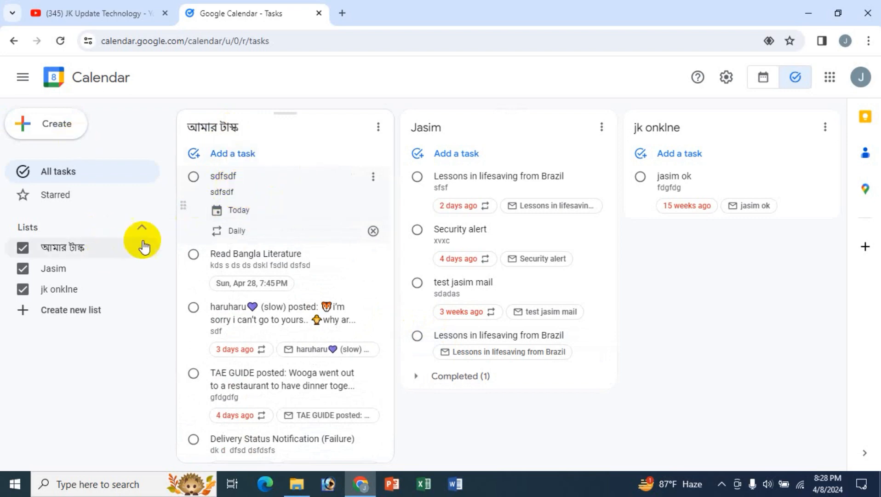
pyautogui.click(379, 127)
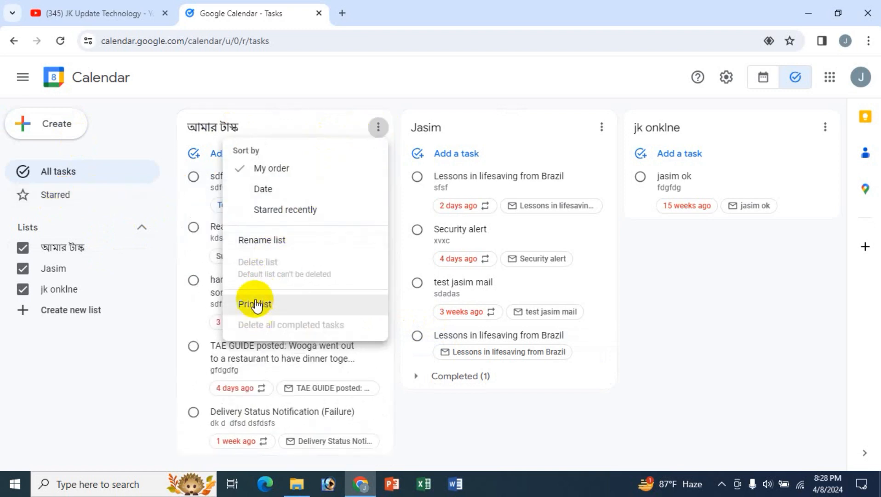
pyautogui.click(602, 132)
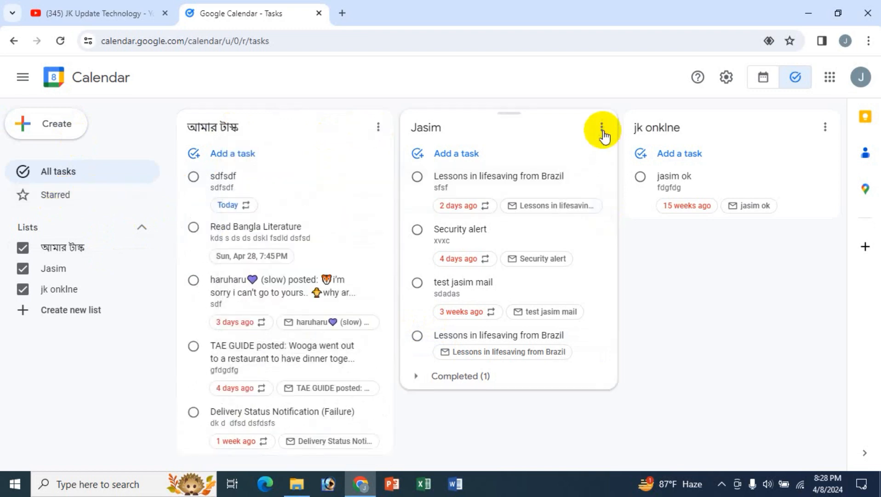
pyautogui.click(602, 131)
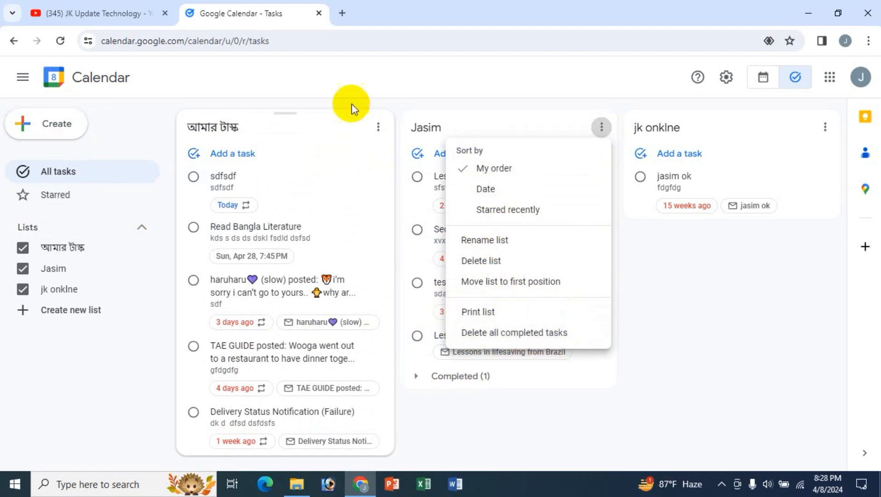
pyautogui.click(373, 82)
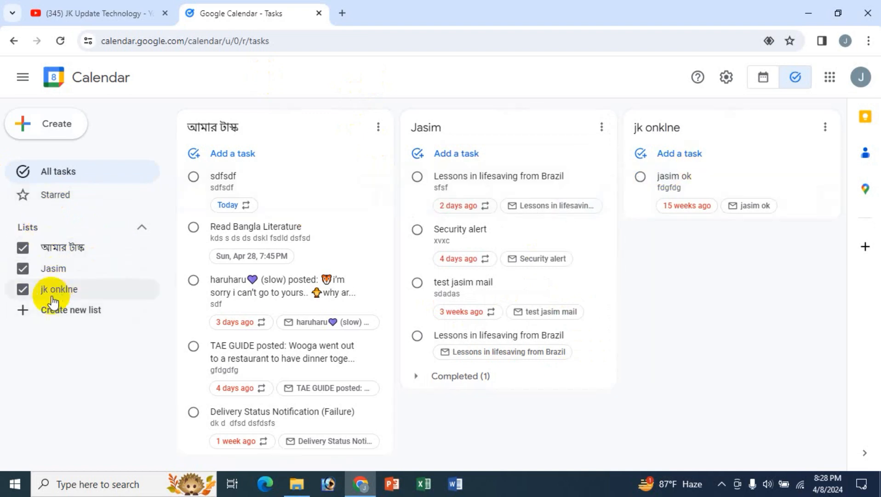
# Step: Create a new task list with a person's first name as its title, and start a blank task in it
pyautogui.click(69, 312)
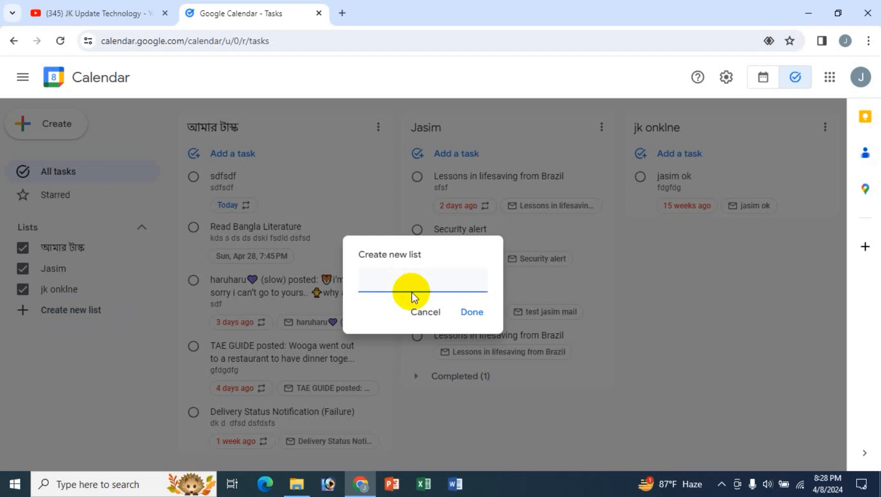
pyautogui.write('kamal')
pyautogui.click(468, 315)
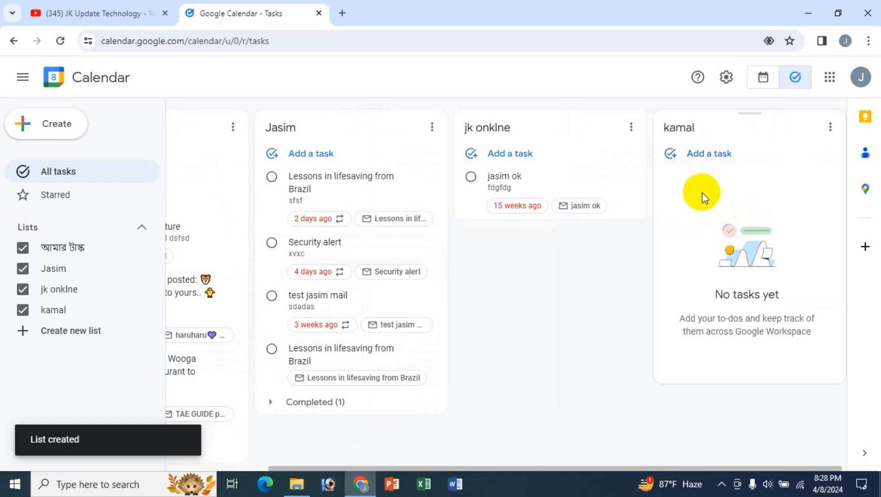
pyautogui.click(713, 154)
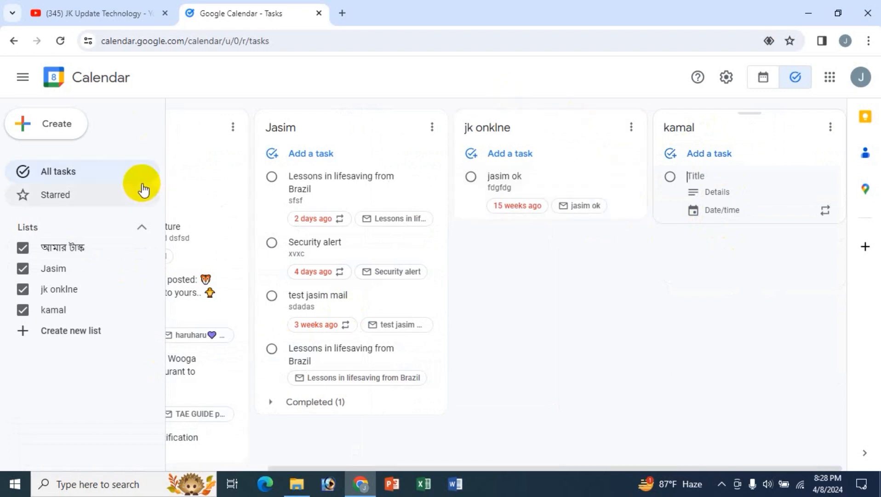
# Step: Return to the calendar and browse forward in the 4-day view to April 17–20, 2024
pyautogui.click(764, 78)
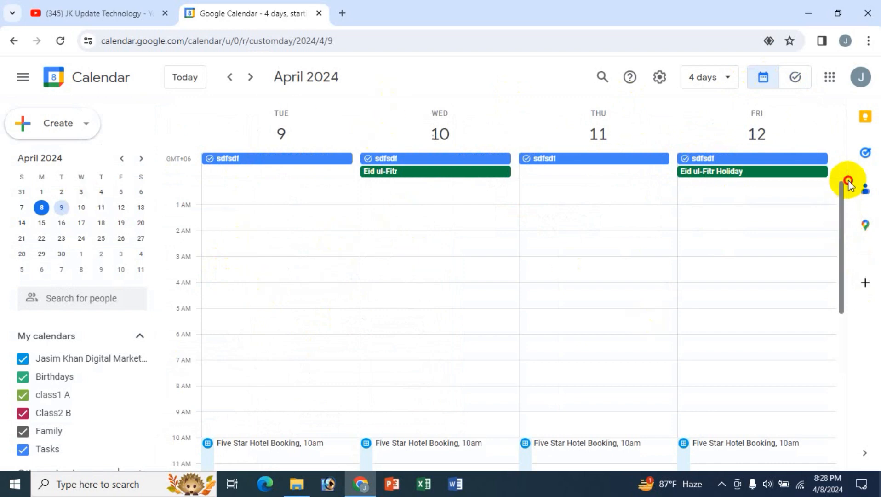
pyautogui.moveTo(847, 243); pyautogui.dragTo(841, 174)
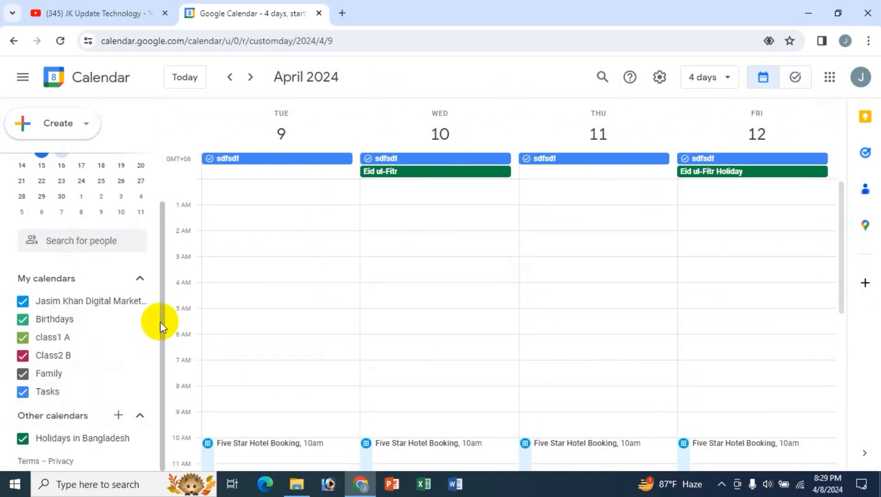
pyautogui.moveTo(161, 351); pyautogui.dragTo(161, 353)
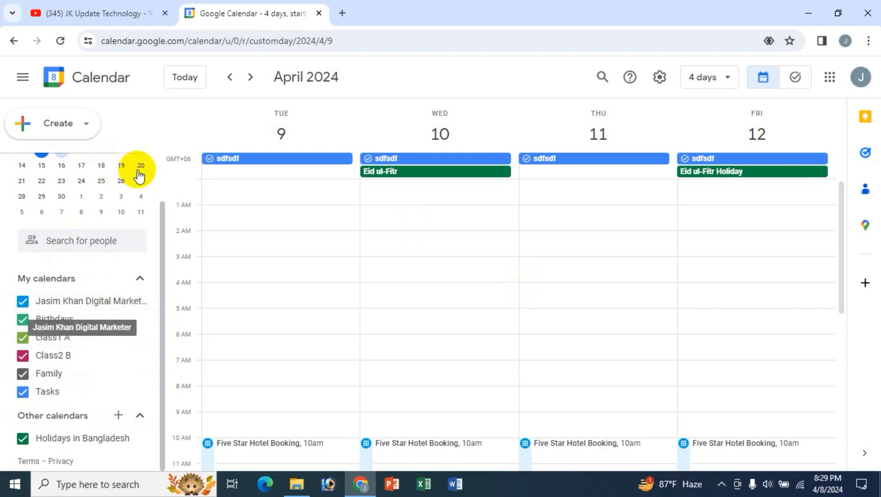
pyautogui.click(251, 78)
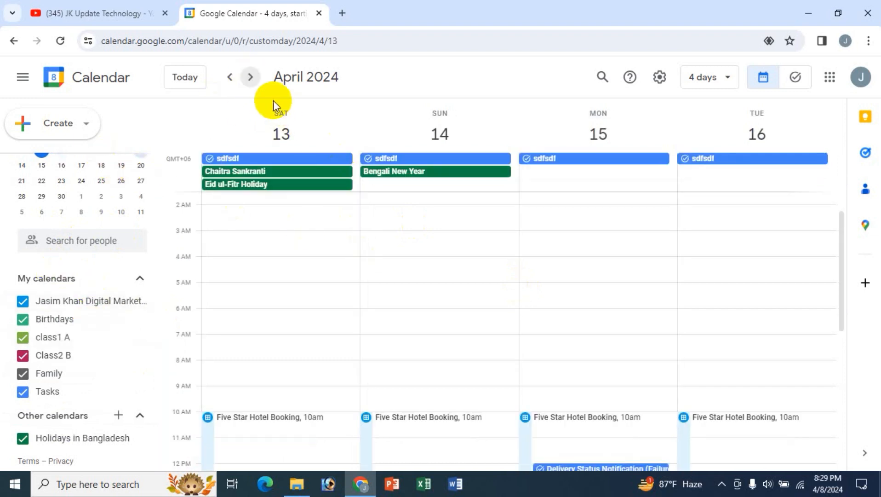
pyautogui.click(252, 78)
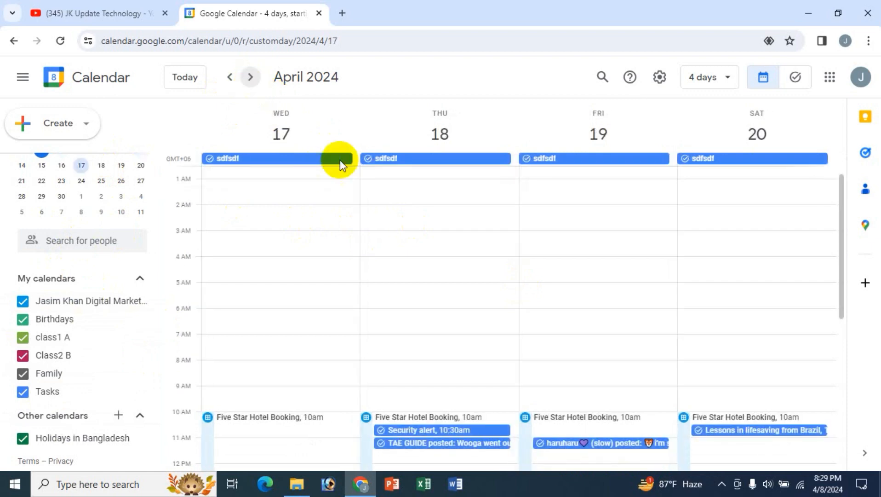
# Step: Switch the calendar to week view, browse to the week of April 21–27, and return to the current week
pyautogui.click(725, 85)
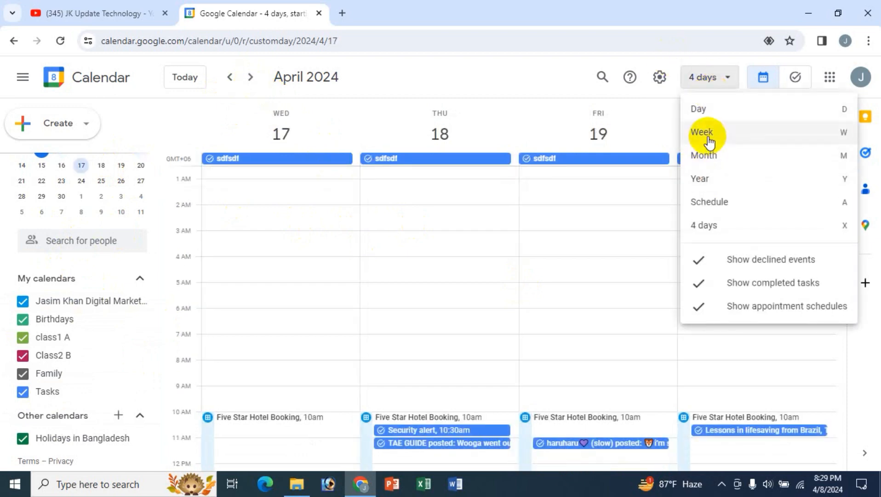
pyautogui.click(703, 132)
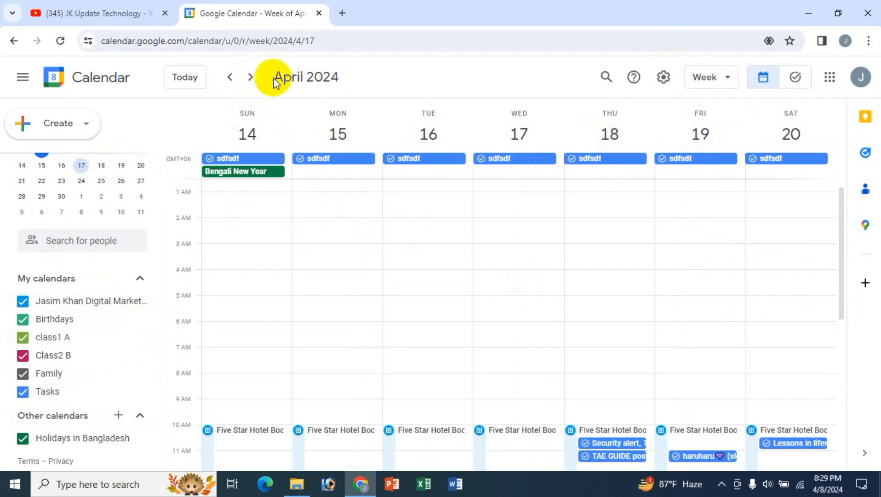
pyautogui.click(250, 78)
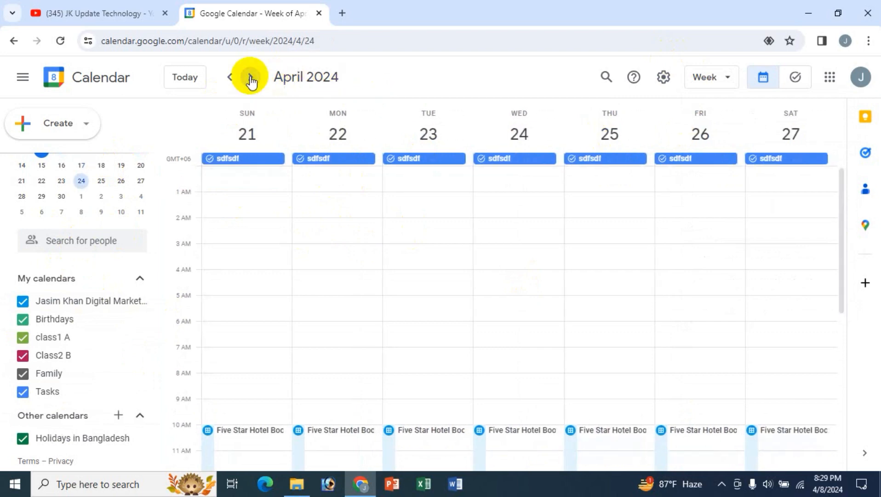
pyautogui.click(180, 78)
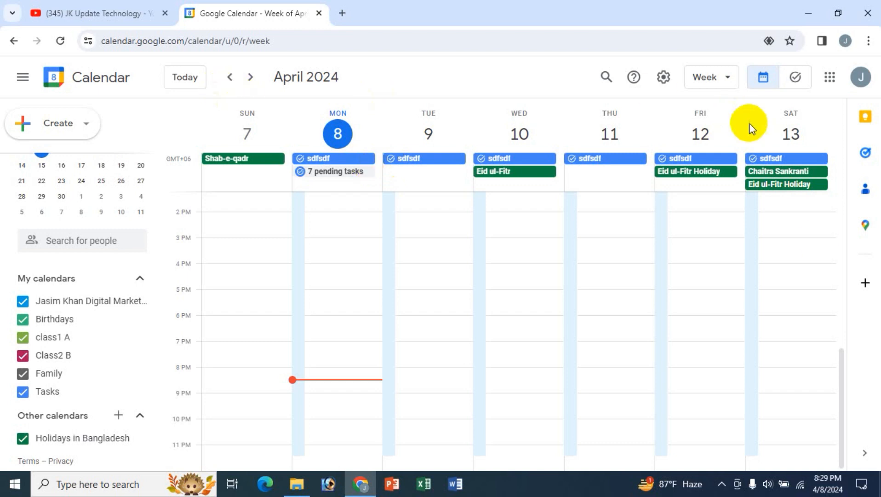
# Step: Look over the current week from its earliest hours and switch to the JK Update Technology YouTube channel page
pyautogui.scroll(5, 356, 244)
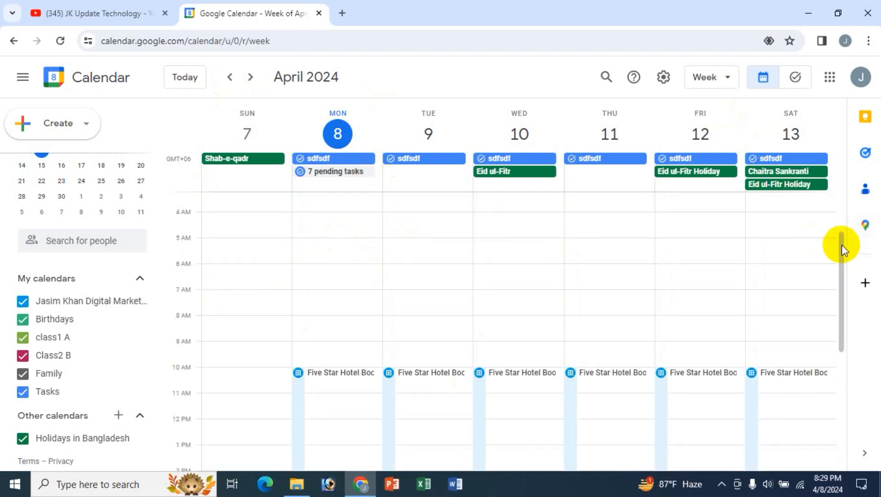
pyautogui.moveTo(843, 244); pyautogui.dragTo(819, 161)
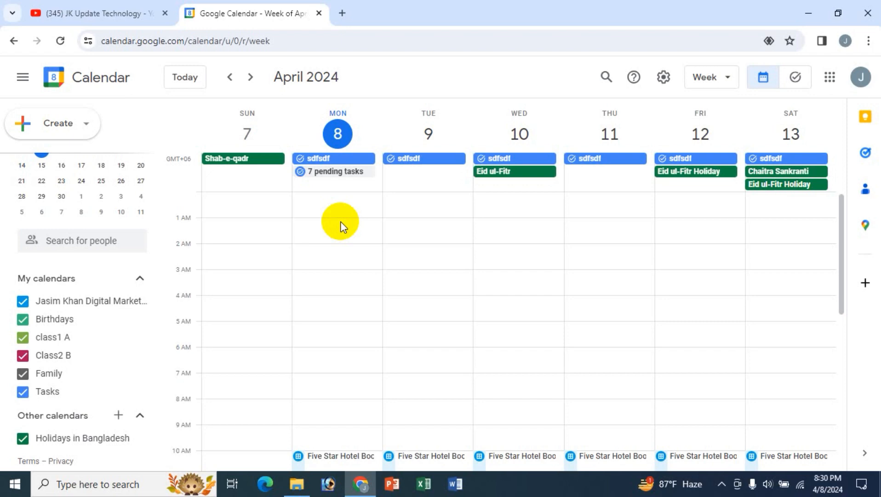
pyautogui.click(130, 20)
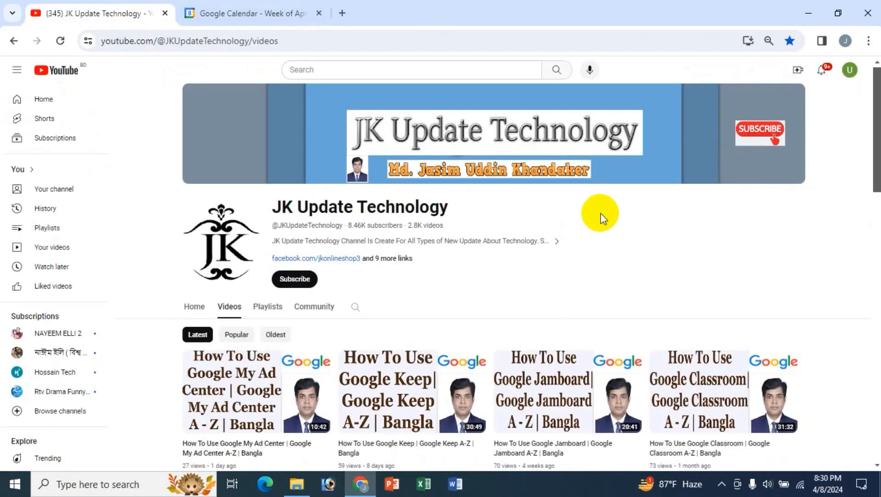